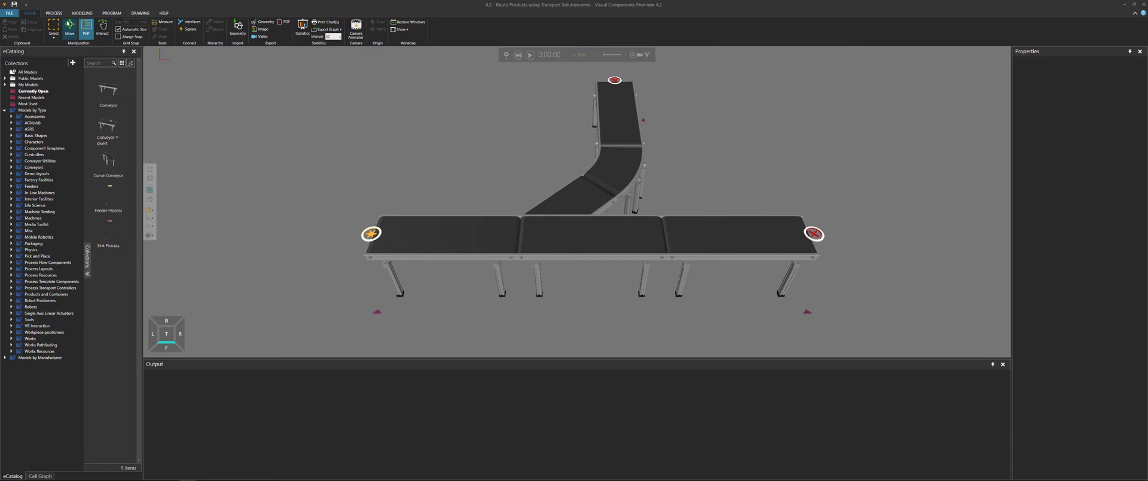
- Show the process flow and create a Metals transport link from the feeder to the sink ending the straight conveyor line
{"action": "left_click", "coordinate": [53, 14]}
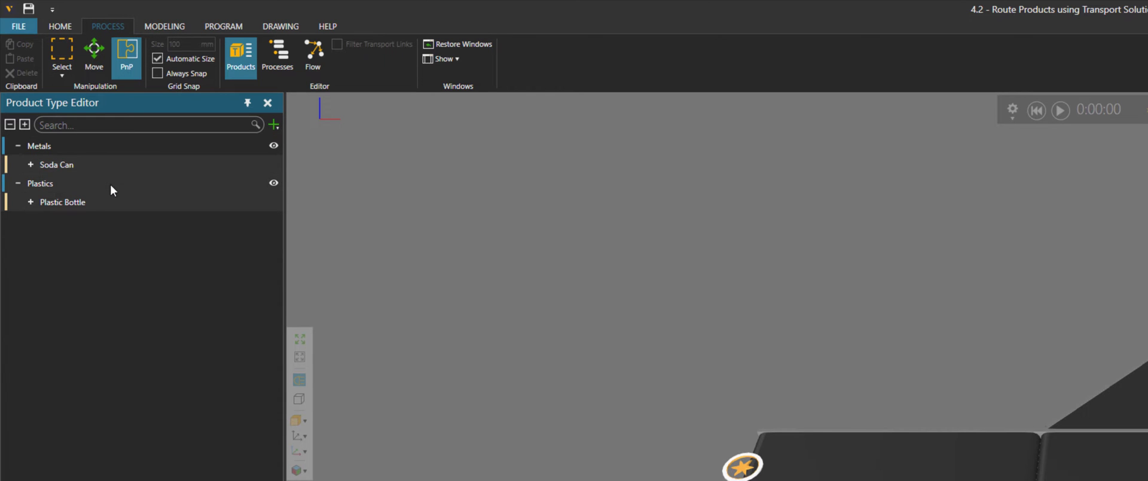
{"action": "left_click", "coordinate": [315, 60]}
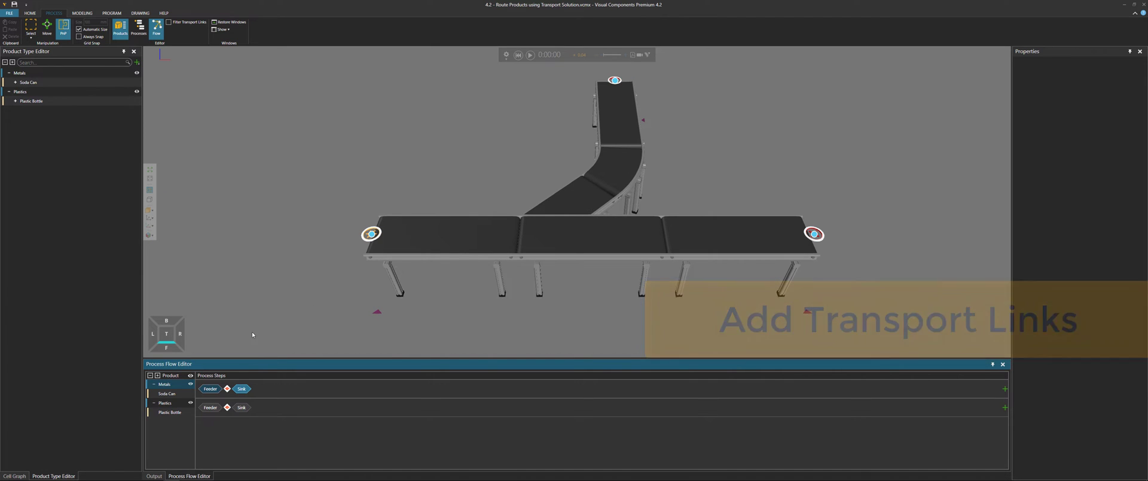
{"action": "left_click", "coordinate": [179, 387]}
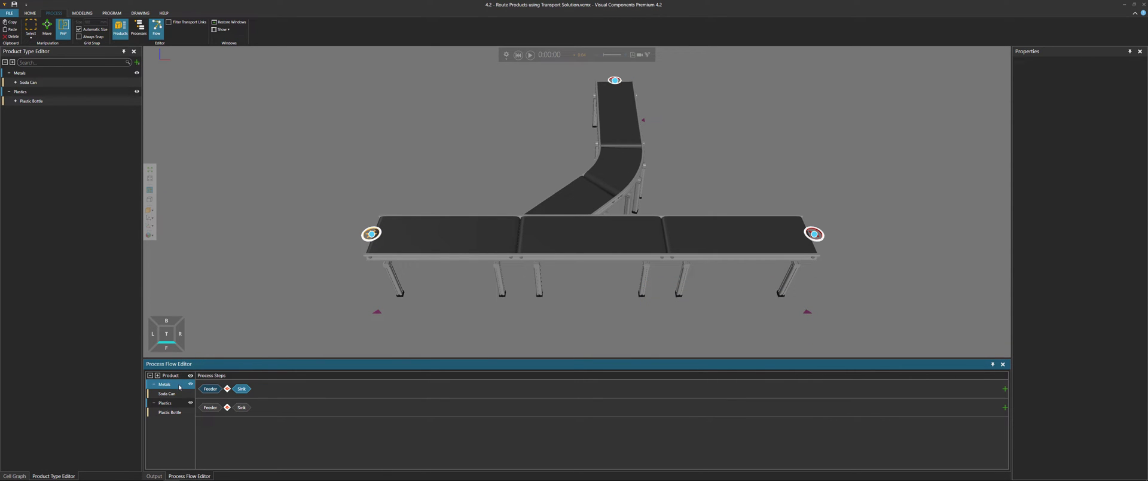
{"action": "left_click", "coordinate": [371, 234]}
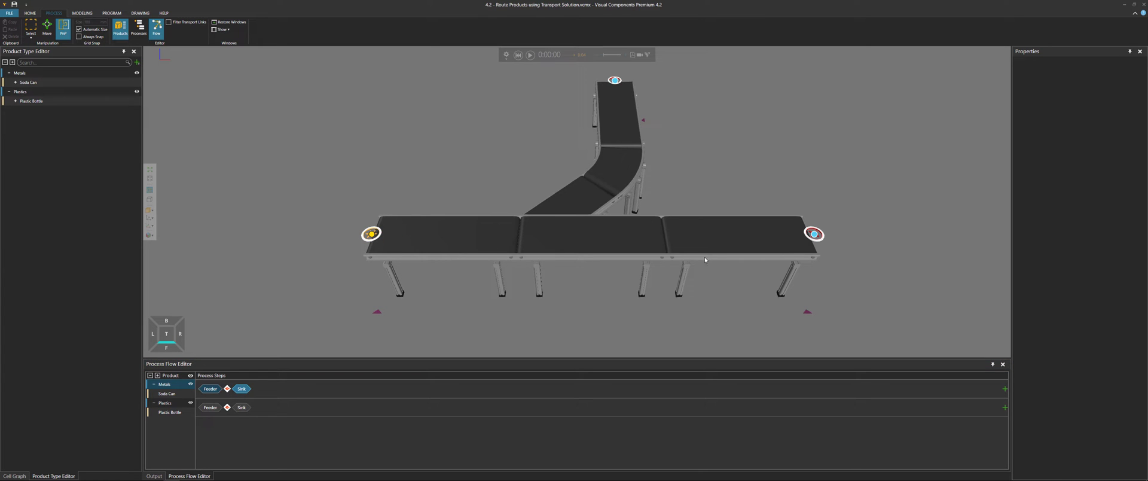
{"action": "left_click", "coordinate": [815, 233]}
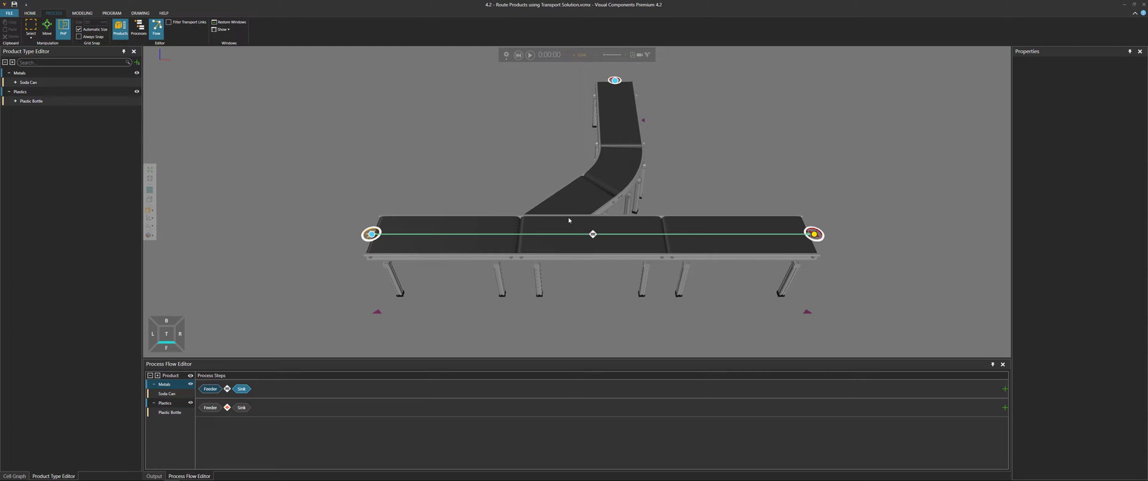
- Create a Plastics transport link from the feeder to the sink at the end of the curved side branch
{"action": "left_click", "coordinate": [177, 405]}
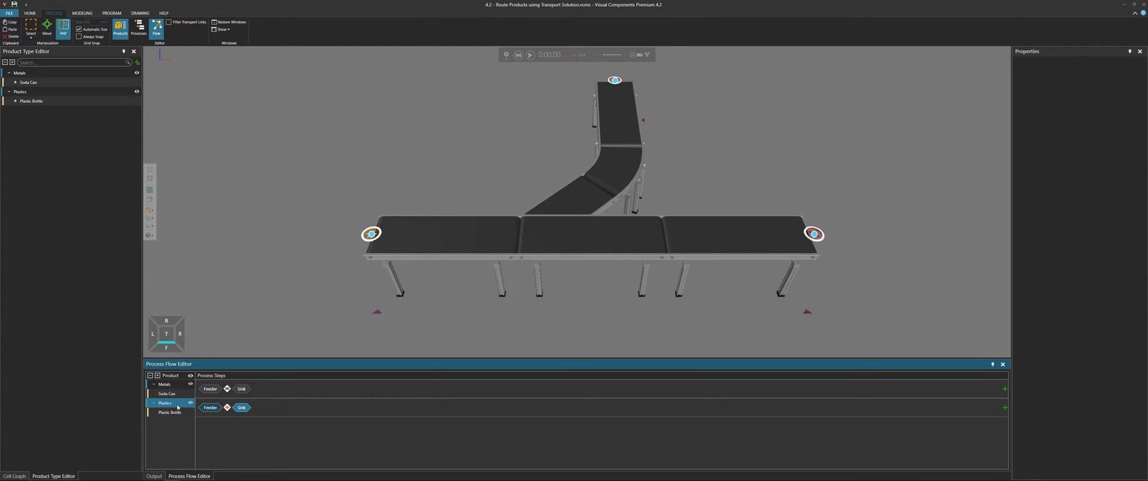
{"action": "left_click", "coordinate": [372, 234]}
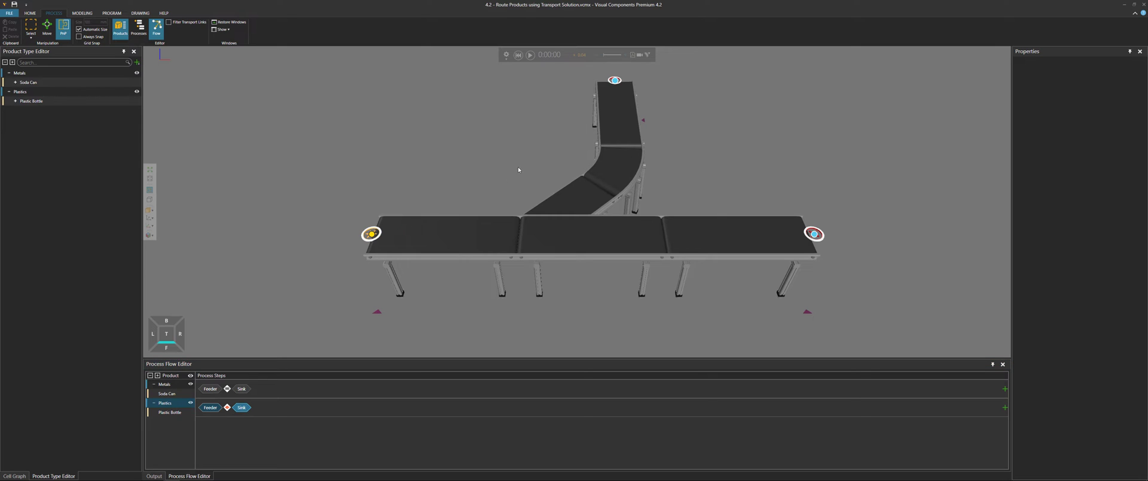
{"action": "left_click", "coordinate": [616, 81]}
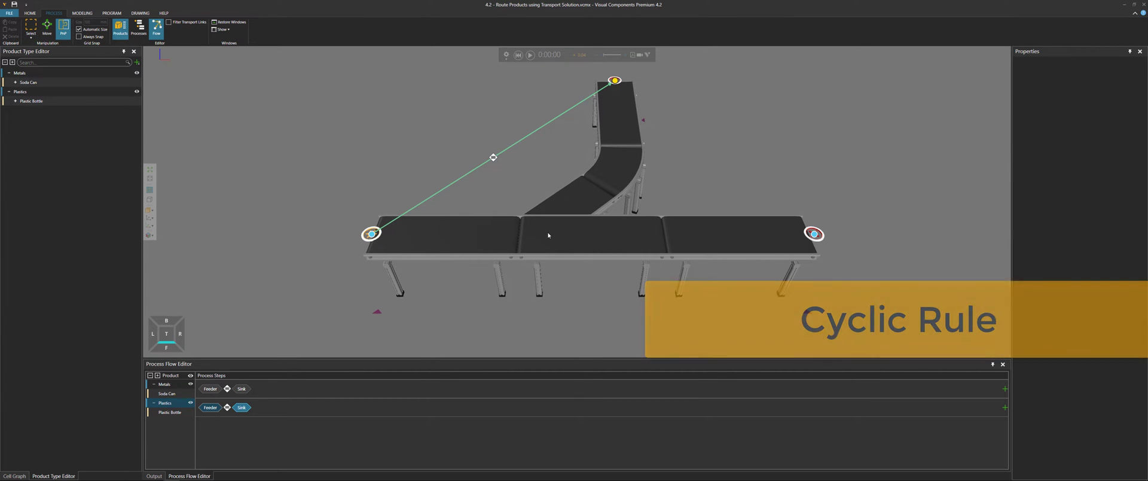
- Set the Y-divert conveyor's cyclic rule order to Straight first and Side second, and test it with a simulation run that is reset
{"action": "left_click", "coordinate": [568, 231]}
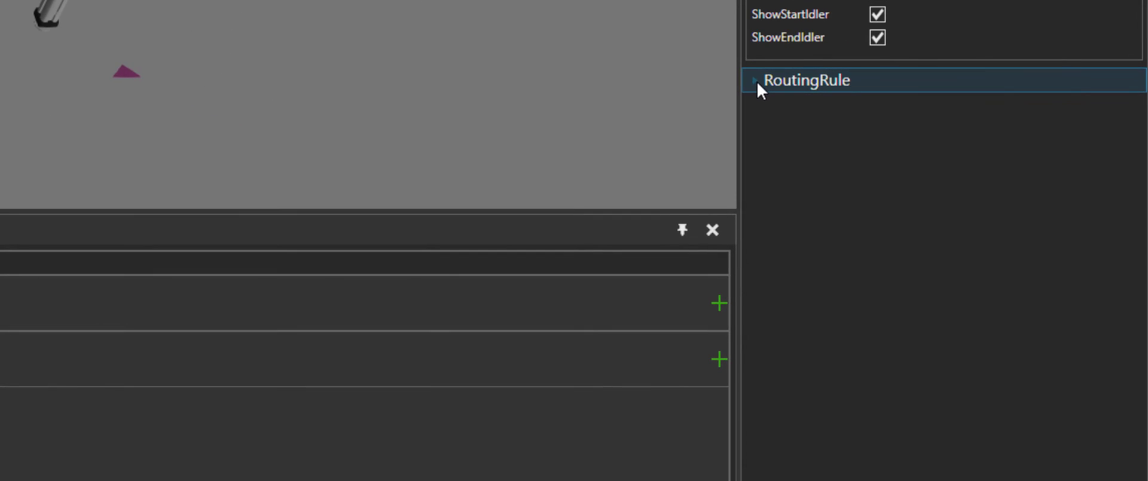
{"action": "left_click", "coordinate": [755, 80]}
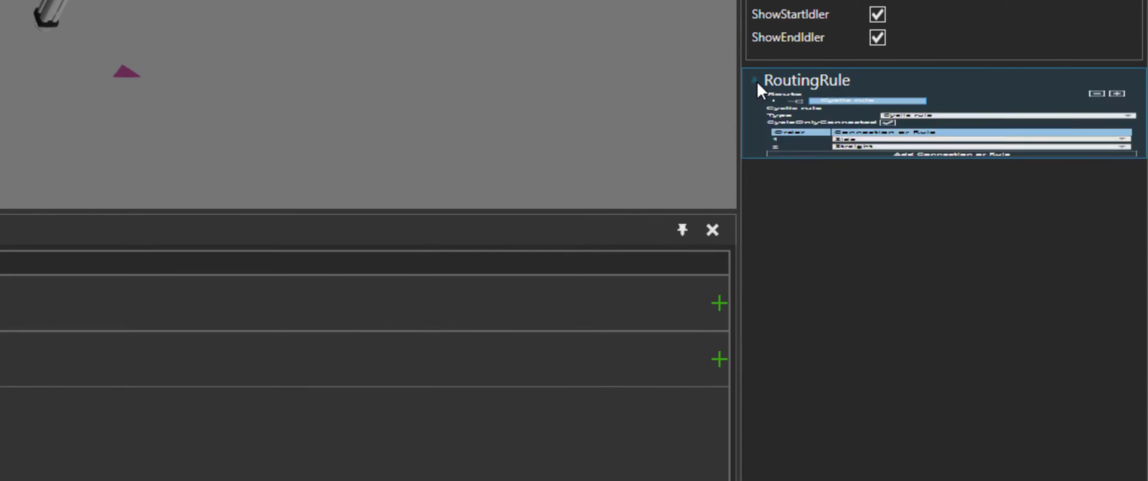
{"action": "left_click", "coordinate": [772, 123]}
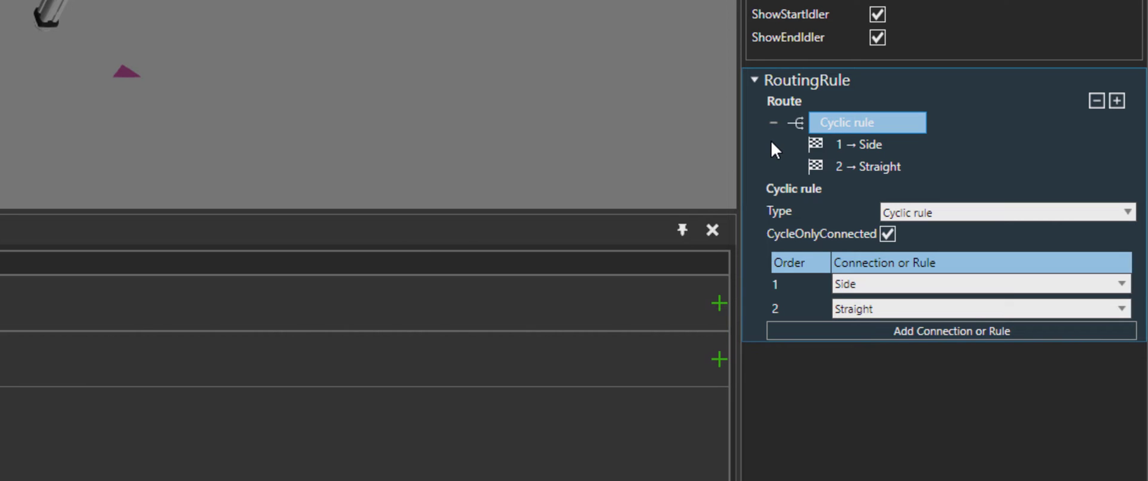
{"action": "left_click", "coordinate": [879, 288]}
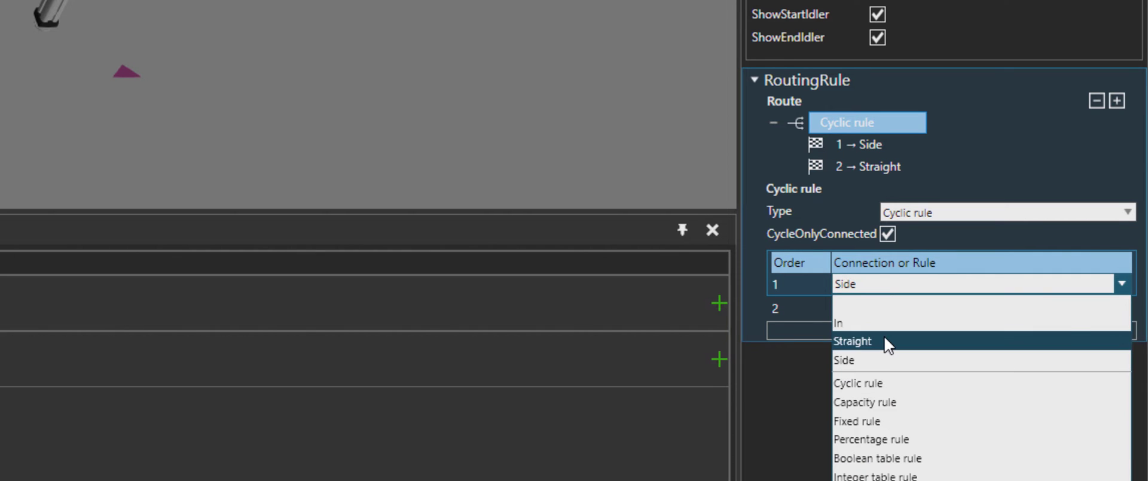
{"action": "left_click", "coordinate": [884, 335]}
{"action": "left_click", "coordinate": [896, 309]}
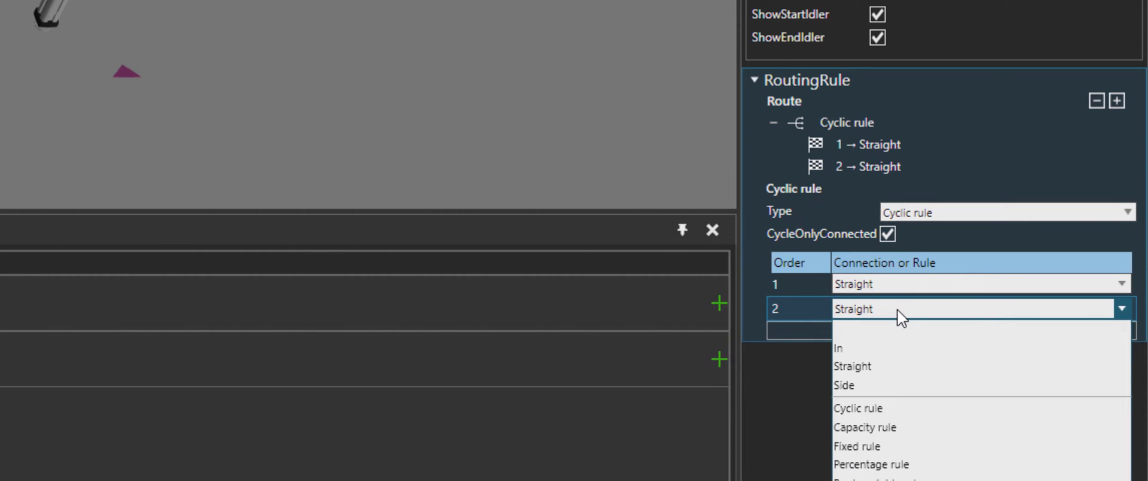
{"action": "left_click", "coordinate": [890, 382]}
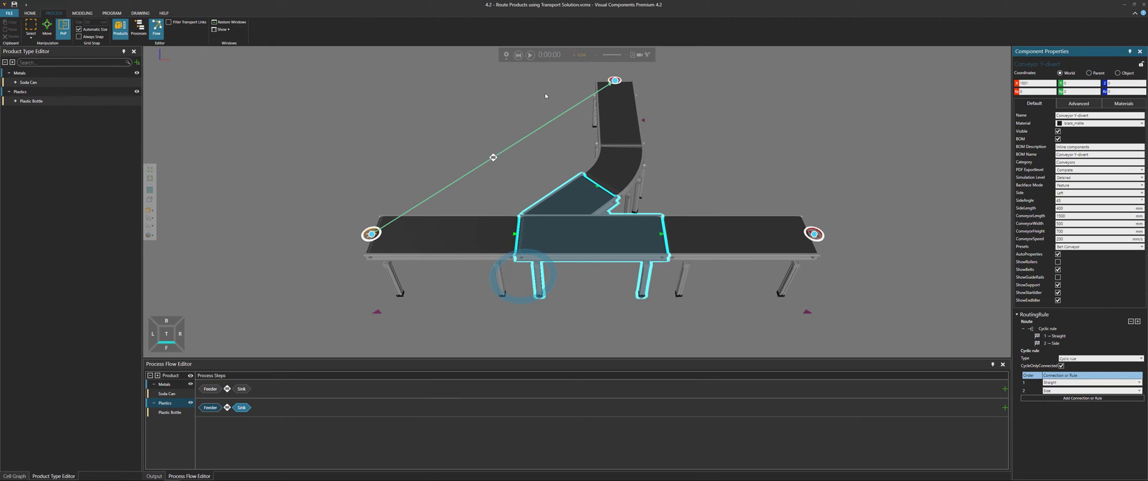
{"action": "left_click", "coordinate": [530, 55]}
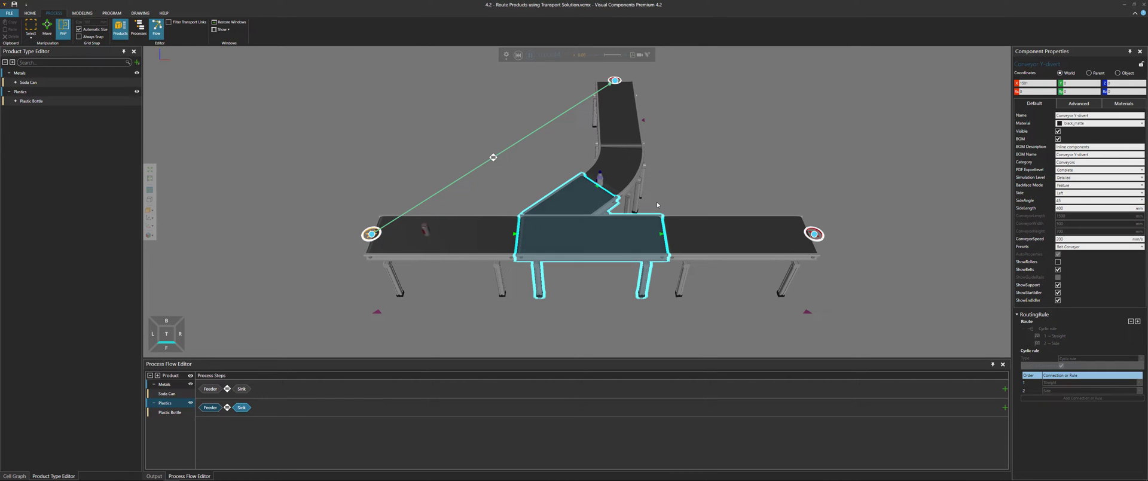
{"action": "left_click", "coordinate": [519, 55]}
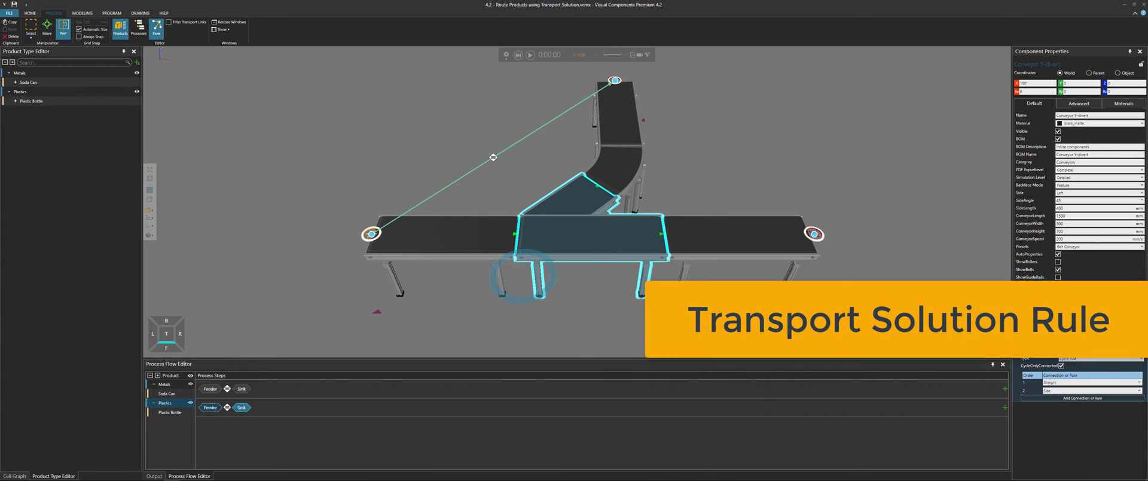
- Change the Y-divert conveyor's routing rule type to Transport solution rule and accept removing the existing rule
{"action": "left_click", "coordinate": [1079, 358]}
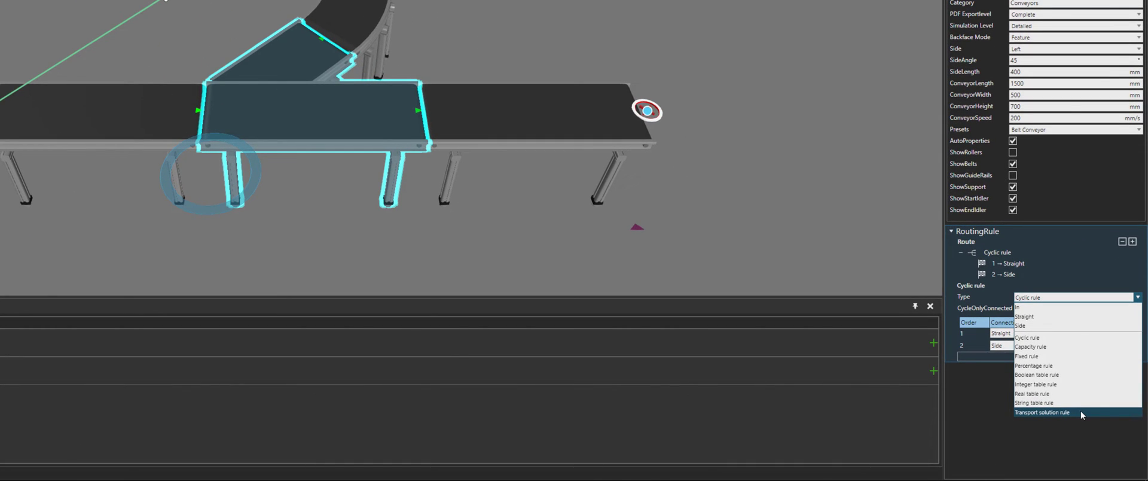
{"action": "left_click", "coordinate": [1081, 412]}
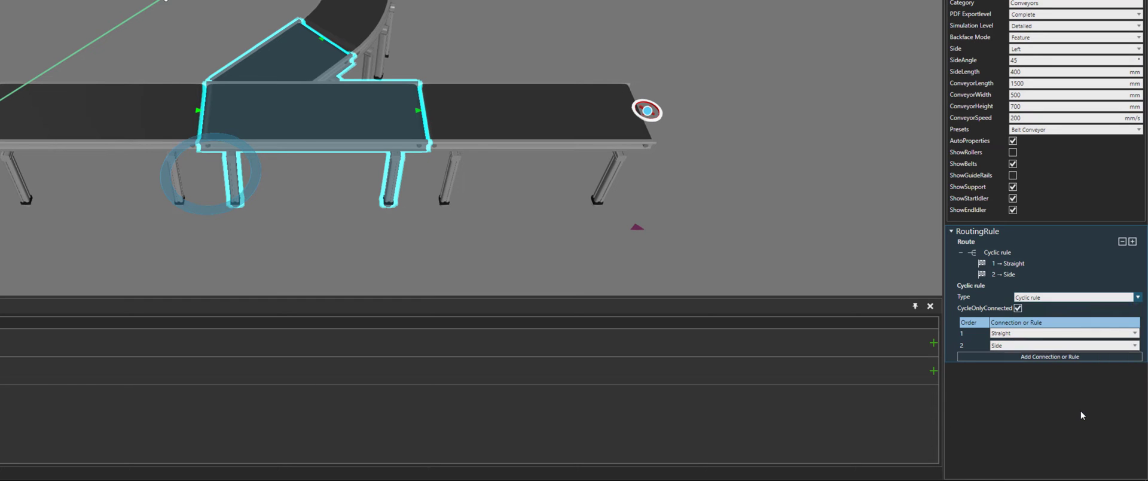
{"action": "left_click_drag", "start_coordinate": [333, 96], "coordinate": [866, 235]}
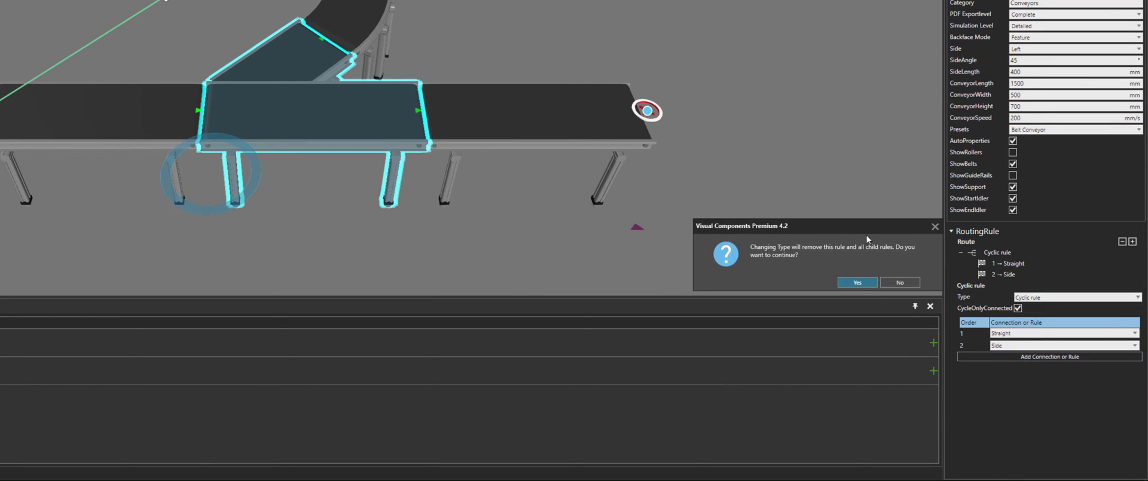
{"action": "left_click", "coordinate": [867, 281]}
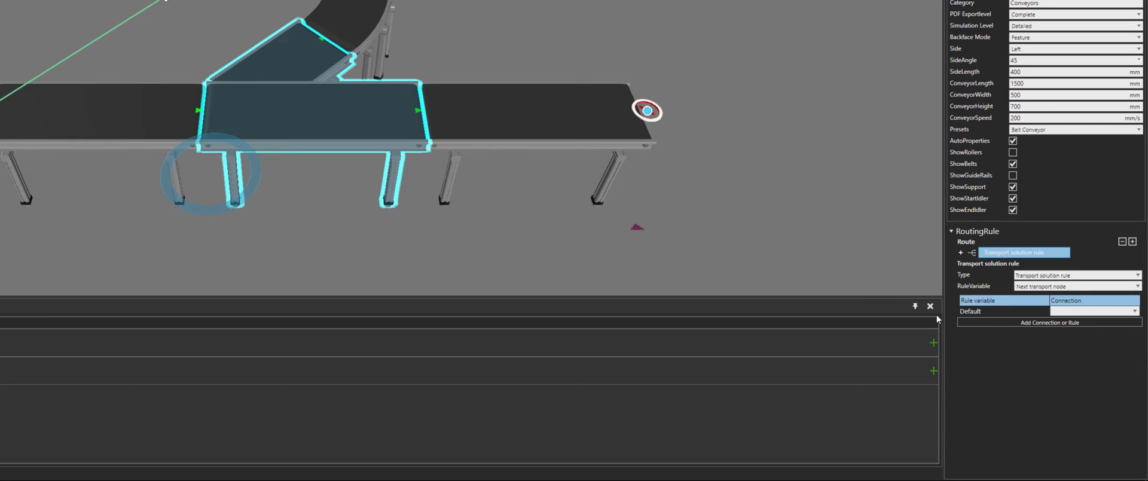
- Add a connection entry to the transport solution rule and set its RuleVariable to Destination node
{"action": "left_click", "coordinate": [1011, 322]}
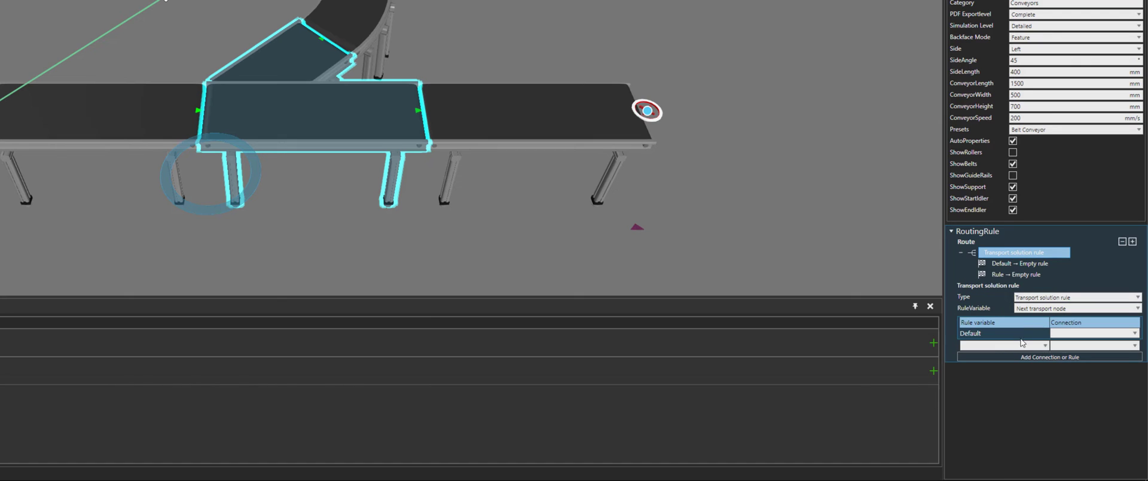
{"action": "left_click", "coordinate": [1030, 346]}
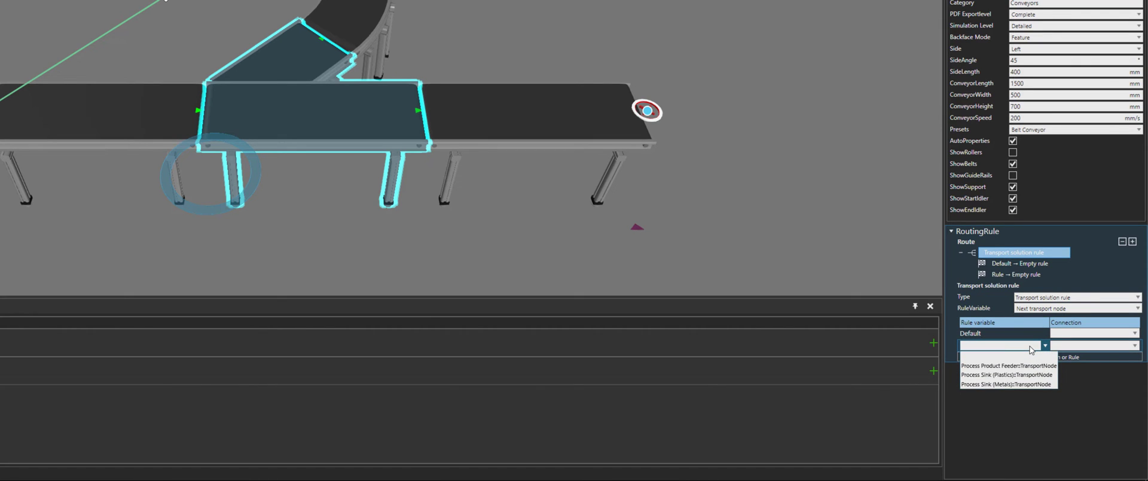
{"action": "left_click", "coordinate": [1004, 312]}
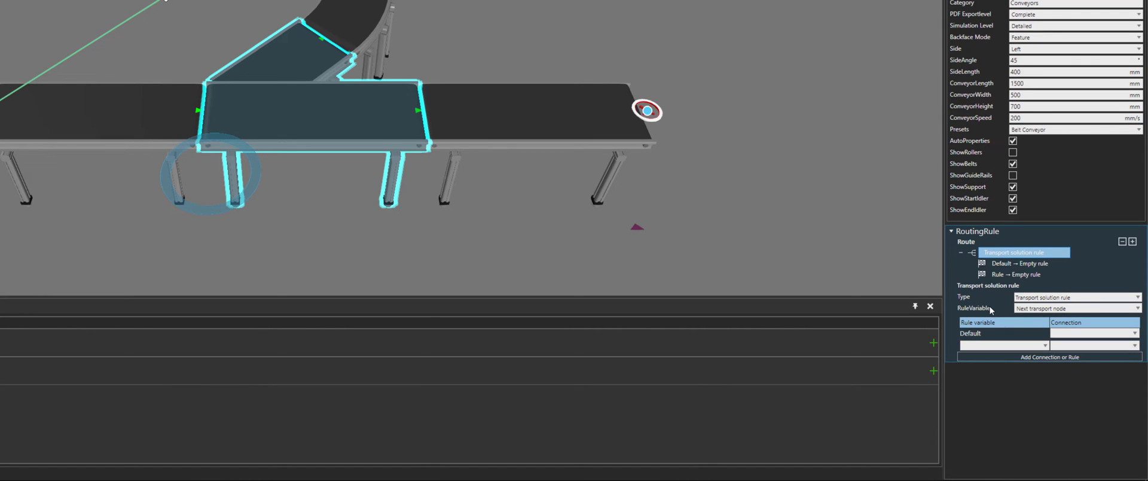
{"action": "left_click", "coordinate": [1031, 310]}
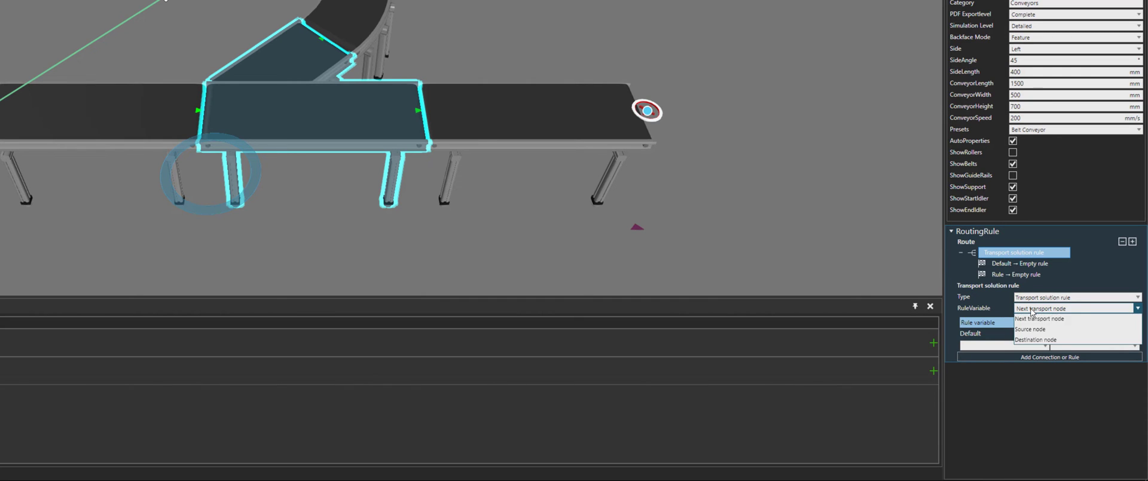
{"action": "left_click", "coordinate": [1056, 341]}
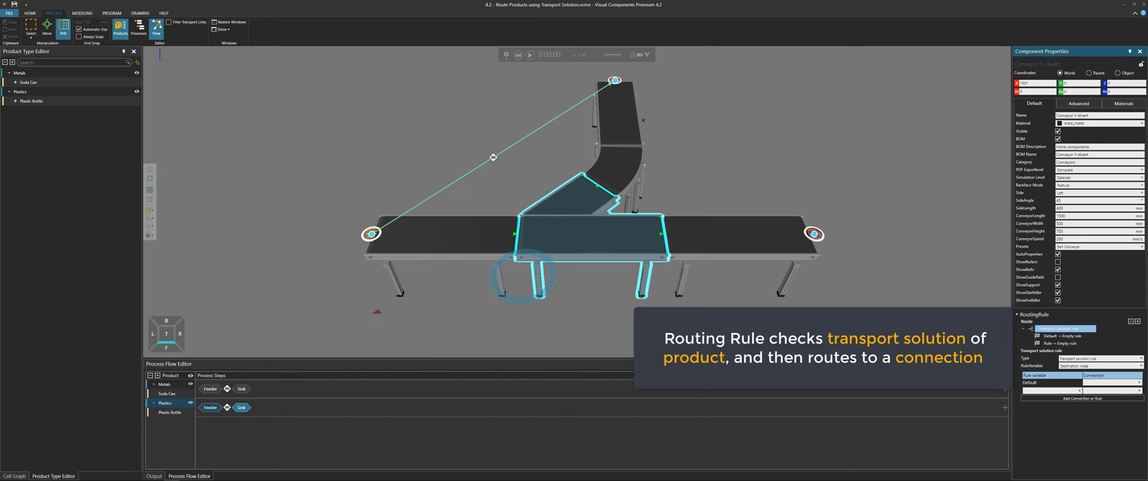
- Route products bound for the Process Sink (Metals) transport node to the Straight connection
{"action": "left_click", "coordinate": [1050, 389]}
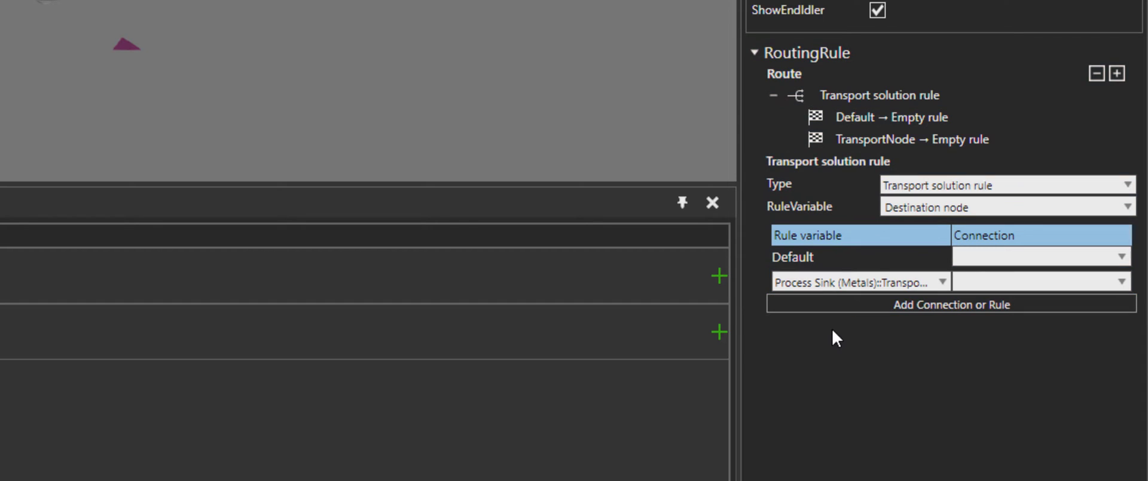
{"action": "left_click", "coordinate": [991, 282]}
{"action": "left_click", "coordinate": [984, 338]}
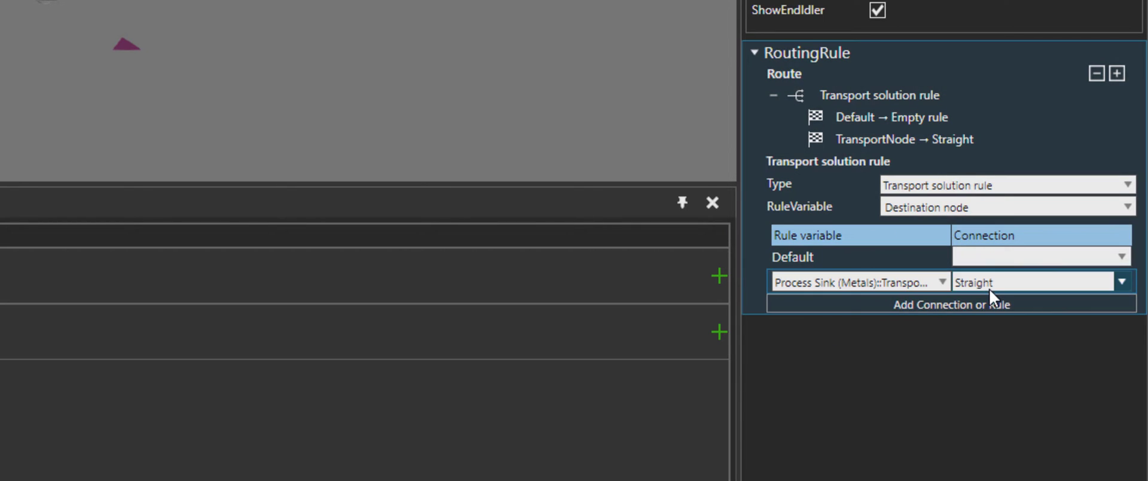
- Add a rule entry routing the Process Sink (Plastics) transport node to Side, and test the routing with a simulation run that is reset
{"action": "left_click", "coordinate": [913, 303]}
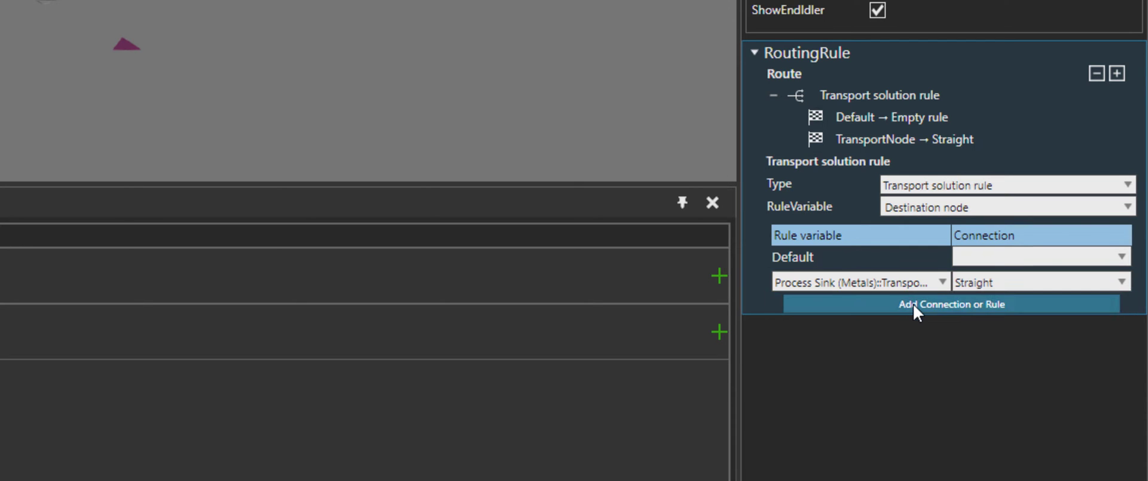
{"action": "left_click", "coordinate": [902, 326]}
{"action": "left_click", "coordinate": [901, 326]}
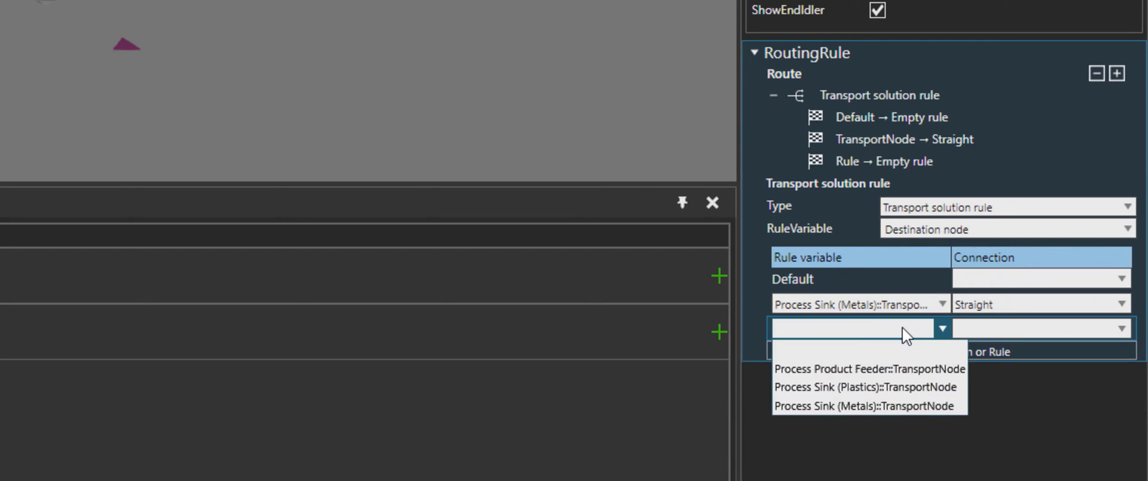
{"action": "left_click", "coordinate": [869, 386]}
{"action": "left_click", "coordinate": [990, 328]}
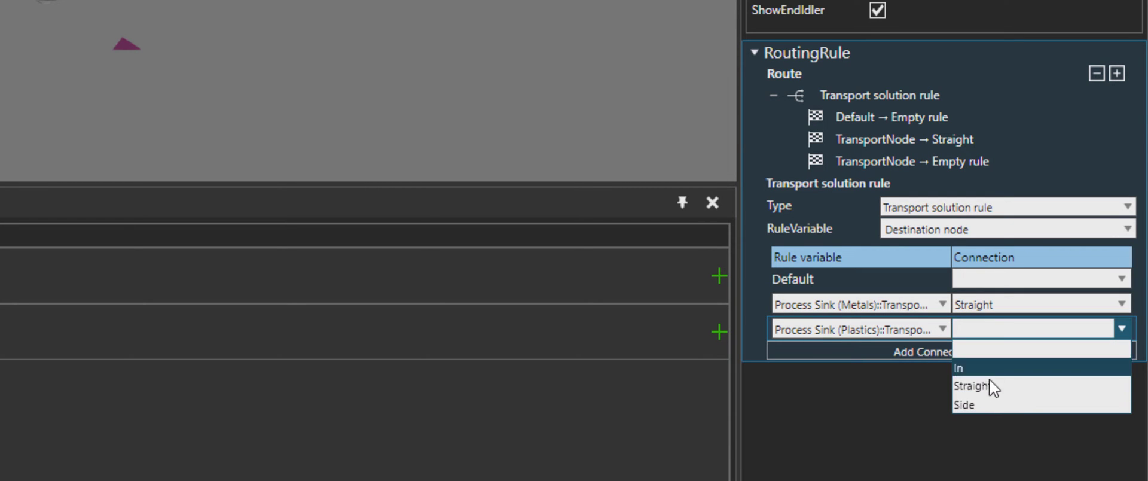
{"action": "left_click", "coordinate": [983, 401]}
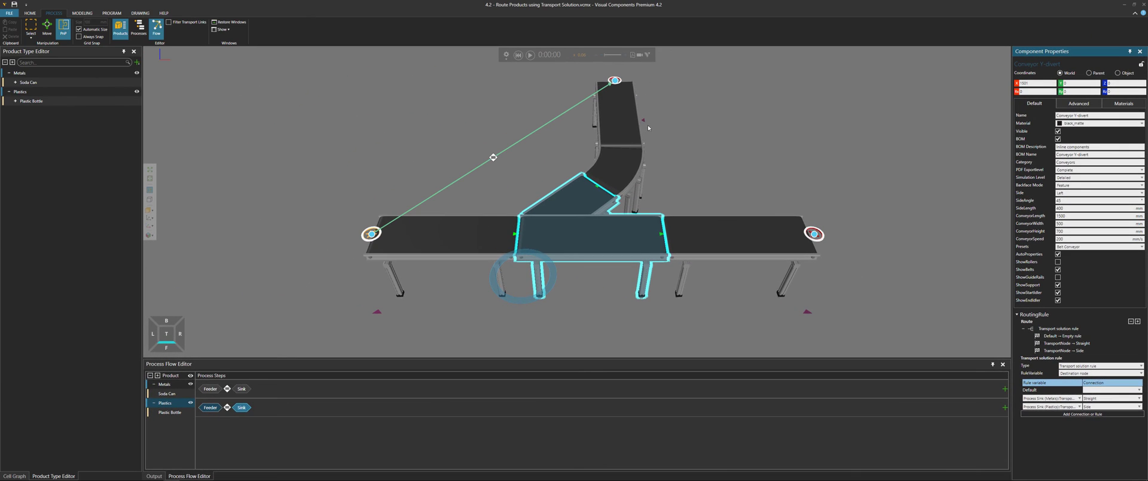
{"action": "left_click", "coordinate": [529, 54]}
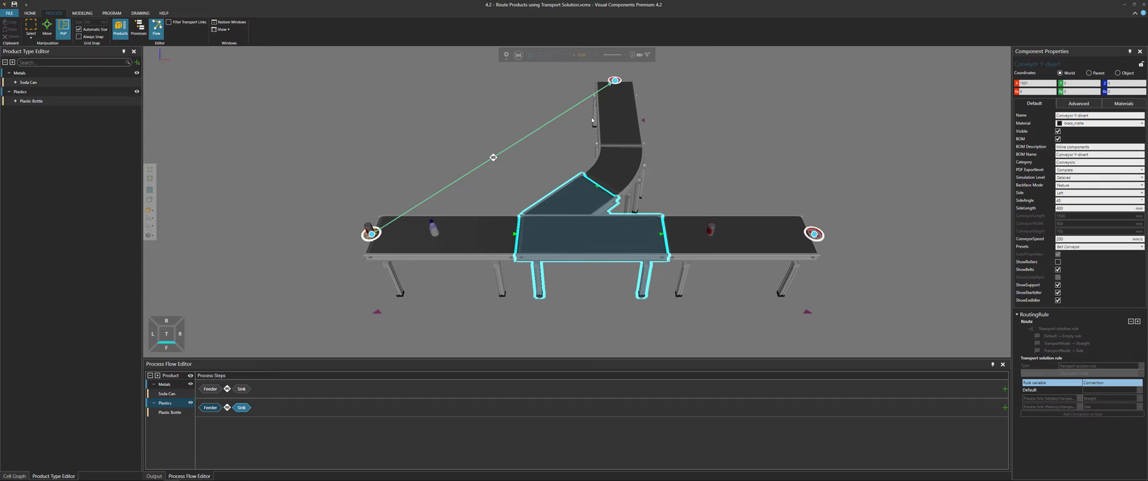
{"action": "left_click", "coordinate": [519, 56]}
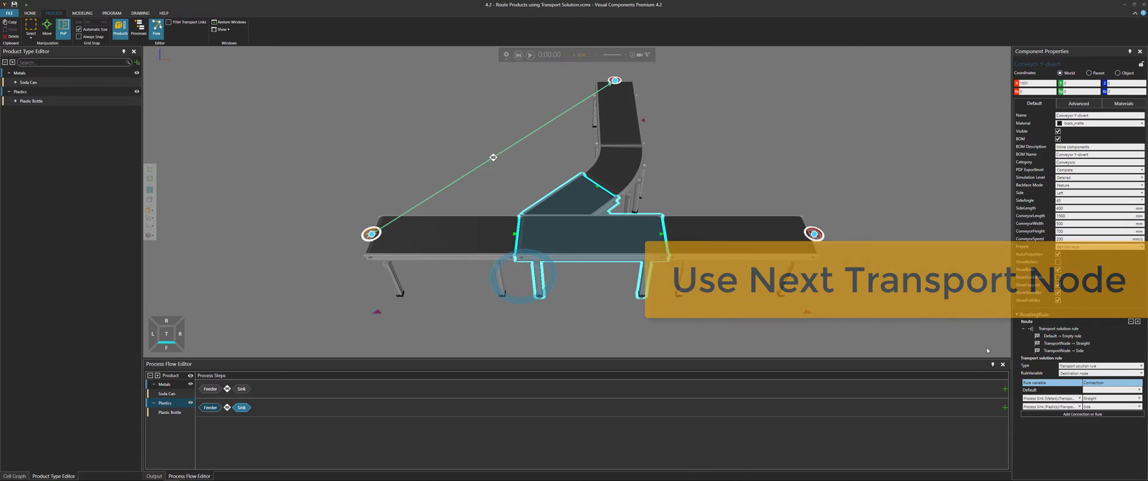
- Set the transport solution rule's RuleVariable to Next transport node
{"action": "left_click", "coordinate": [1072, 374]}
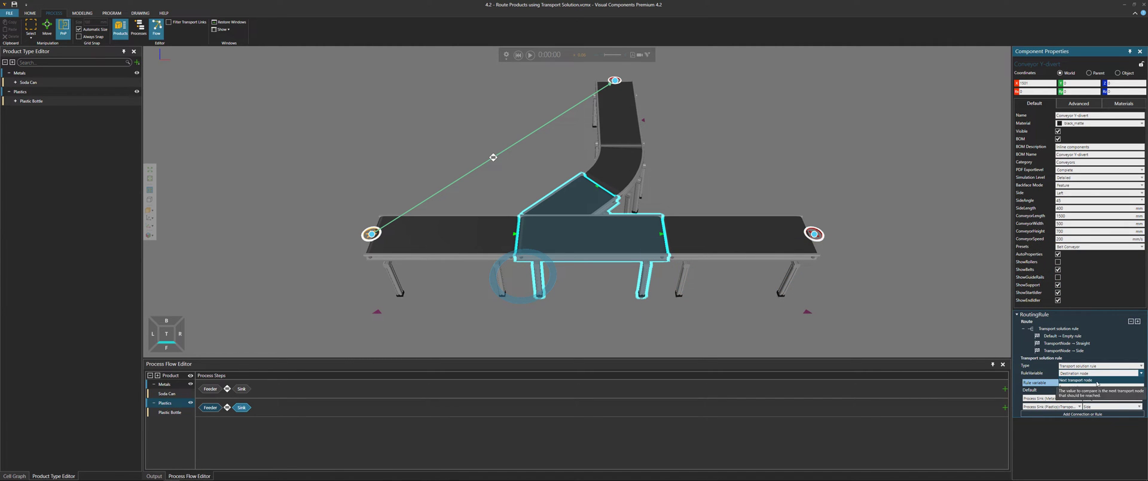
{"action": "left_click", "coordinate": [1098, 382]}
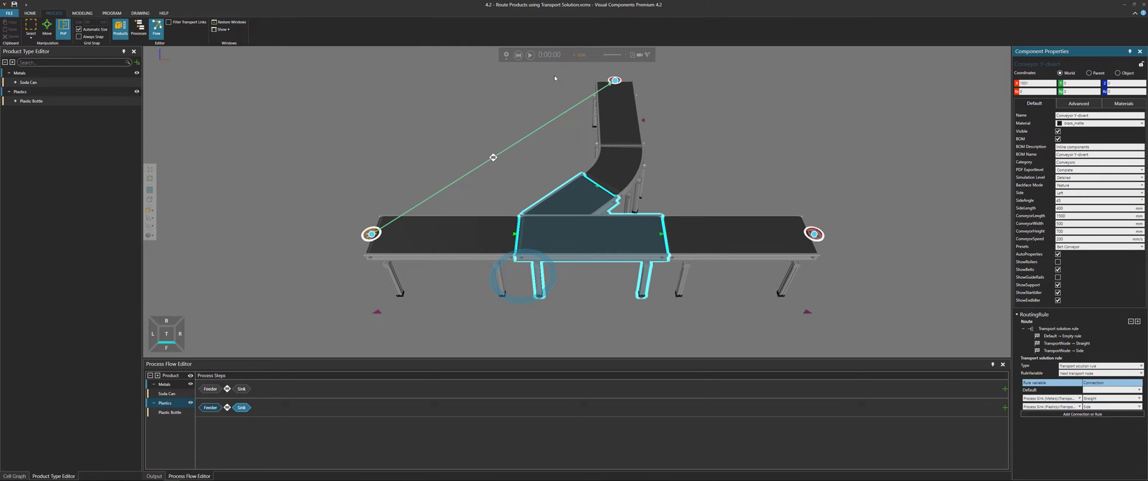
- Detach the straight conveyor and its sink from the Y-divert conveyor and move them together to about X 6108, Y 638
{"action": "key", "text": "space"}
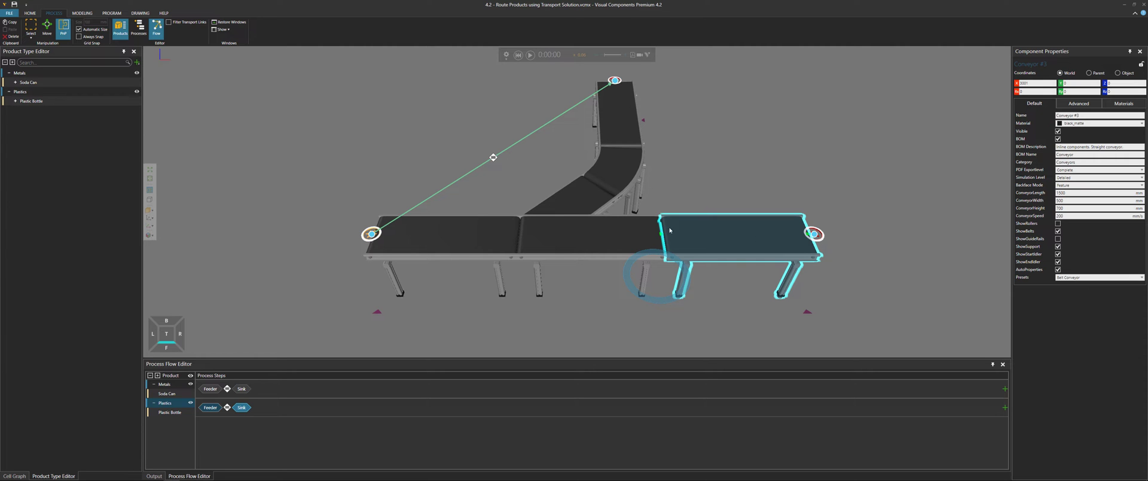
{"action": "left_click", "coordinate": [30, 13]}
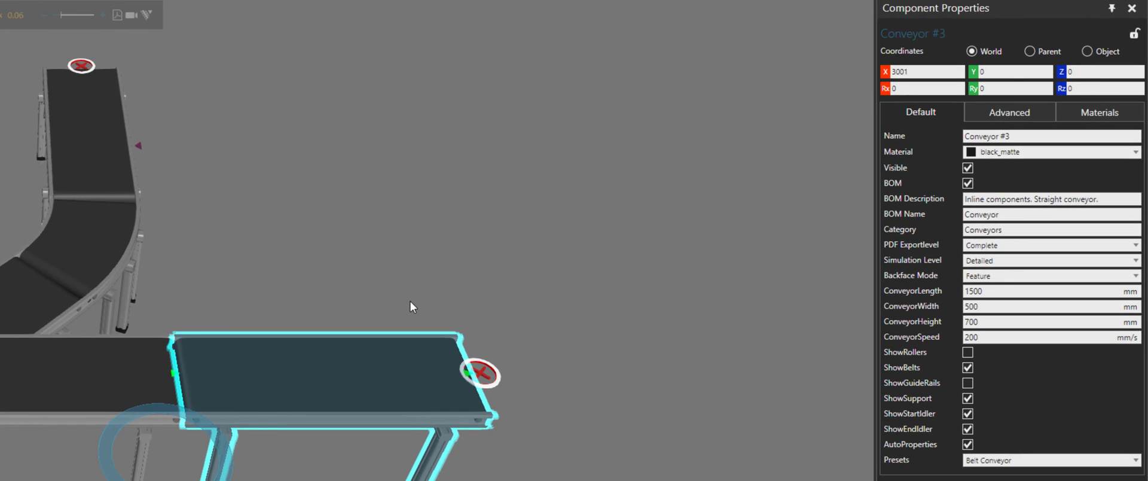
{"action": "left_click", "coordinate": [410, 301]}
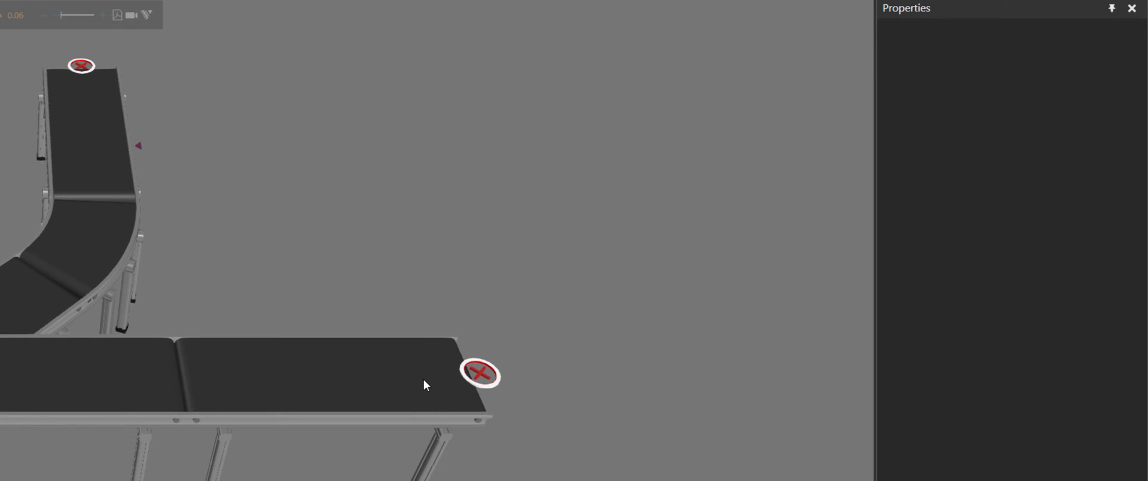
{"action": "left_click", "coordinate": [423, 388]}
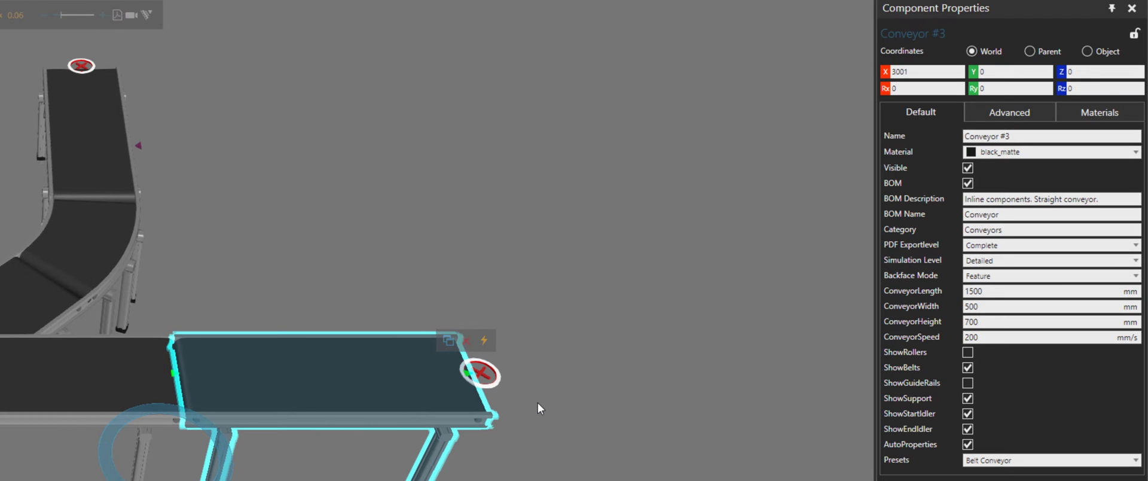
{"action": "left_click", "coordinate": [503, 382]}
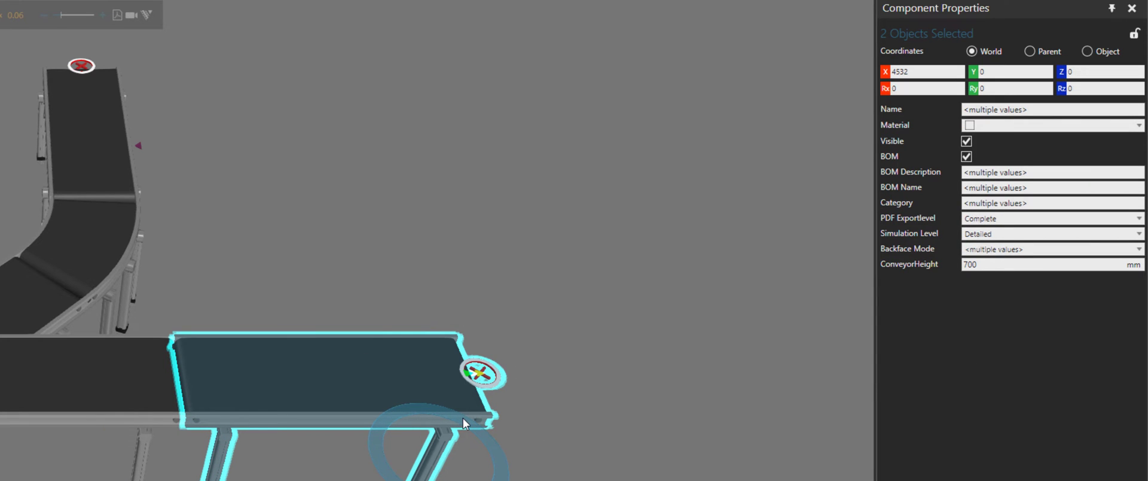
{"action": "left_click_drag", "start_coordinate": [300, 391], "coordinate": [434, 295]}
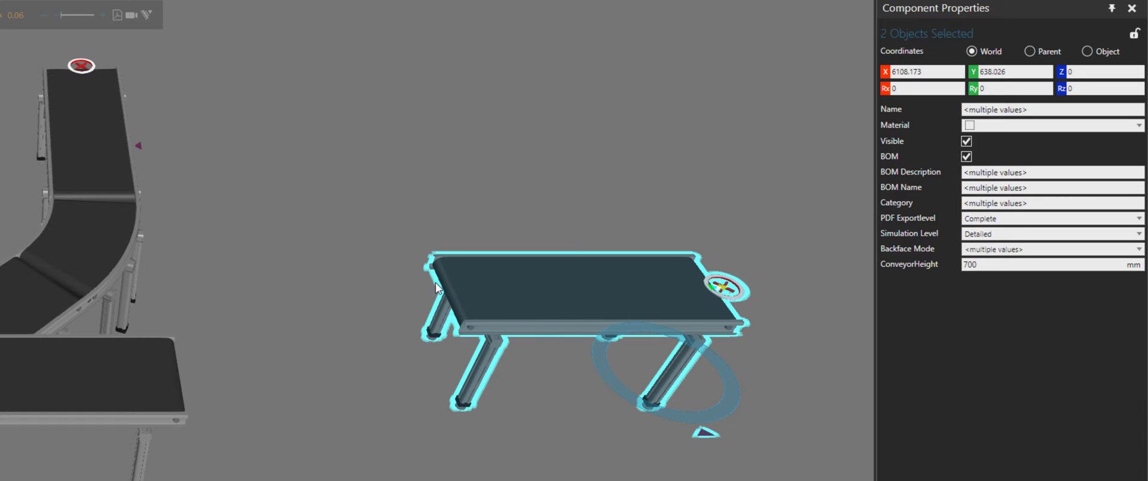
{"action": "right_click_drag", "start_coordinate": [423, 440], "coordinate": [323, 452], "text": "ctrl"}
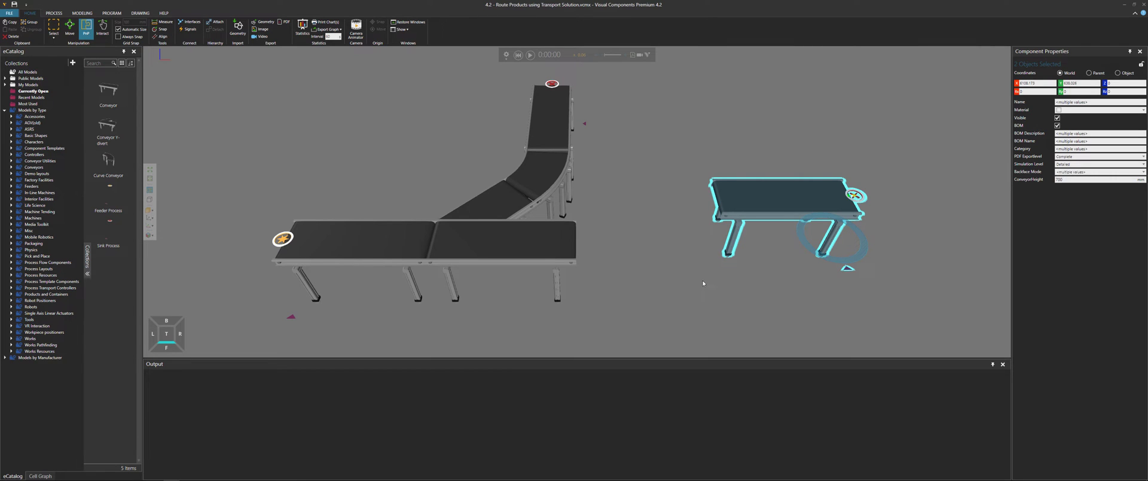
- Attach a From Conveyor Process to the Y-divert's straight outlet and a To Conveyor Process to the start of the detached conveyor
{"action": "left_click", "coordinate": [654, 262]}
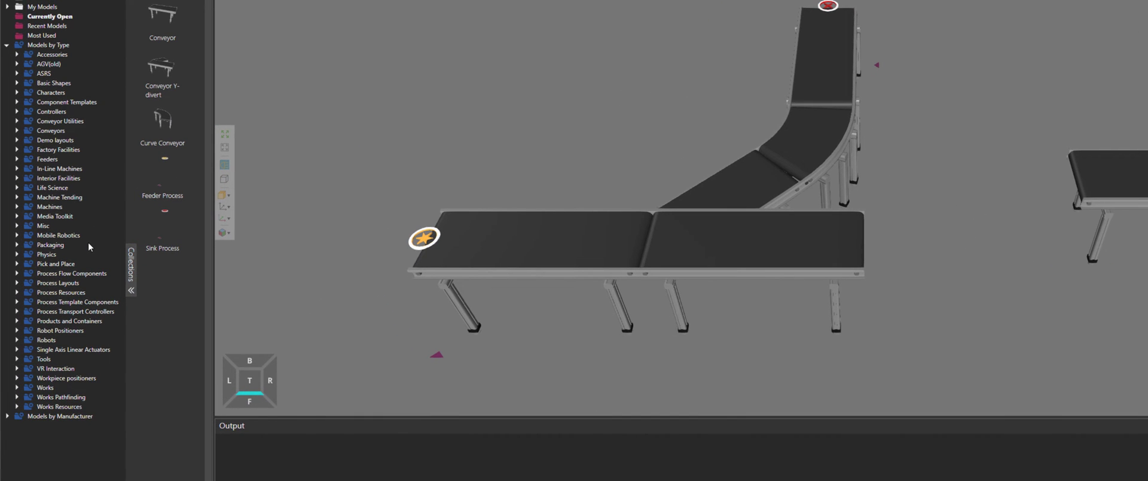
{"action": "left_click", "coordinate": [78, 275]}
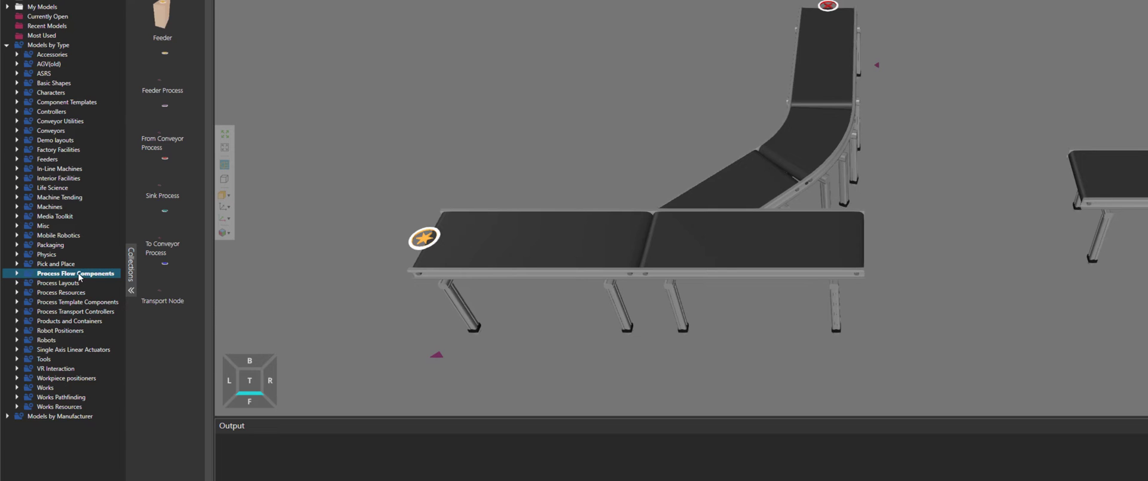
{"action": "left_click_drag", "start_coordinate": [170, 140], "coordinate": [935, 254]}
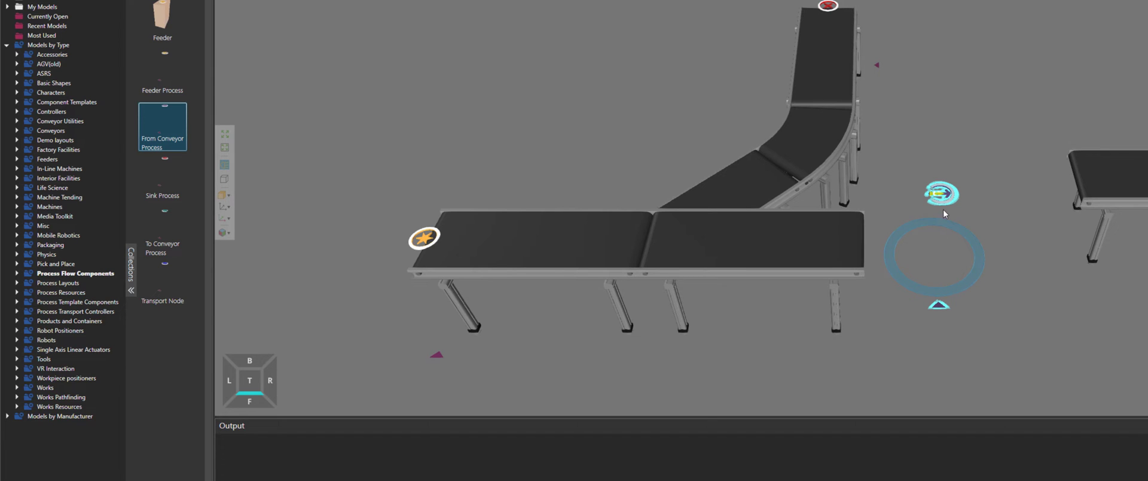
{"action": "left_click_drag", "start_coordinate": [953, 202], "coordinate": [891, 231]}
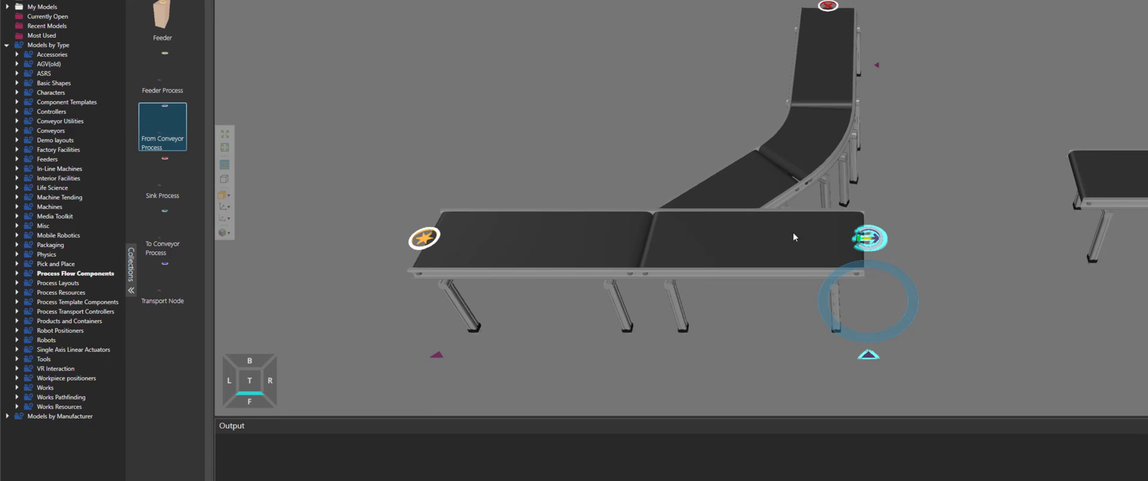
{"action": "left_click_drag", "start_coordinate": [179, 237], "coordinate": [971, 239]}
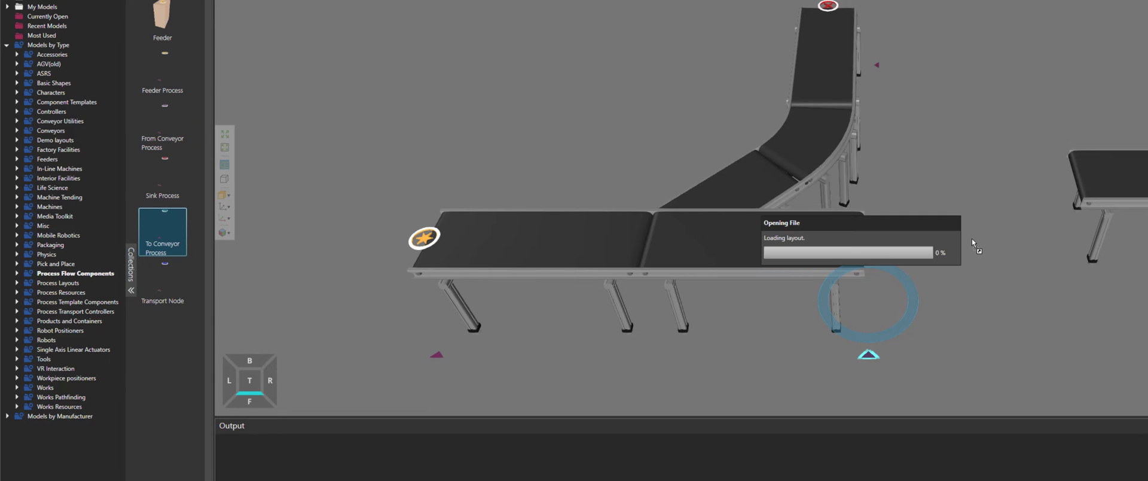
{"action": "left_click_drag", "start_coordinate": [978, 178], "coordinate": [1066, 179]}
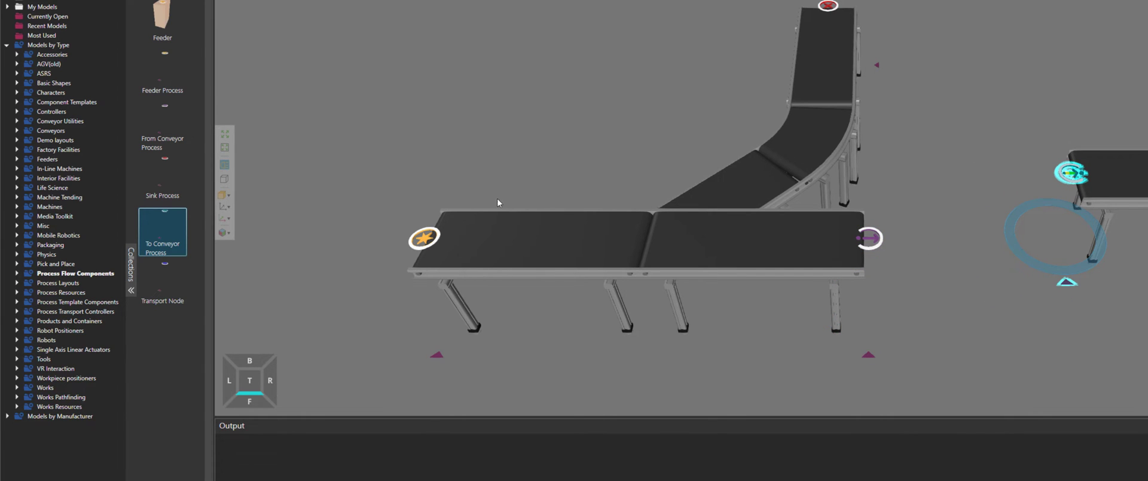
- Add a Human resource in front of the detached conveyor and a Human Transport Controller behind the main conveyor line
{"action": "left_click", "coordinate": [69, 293]}
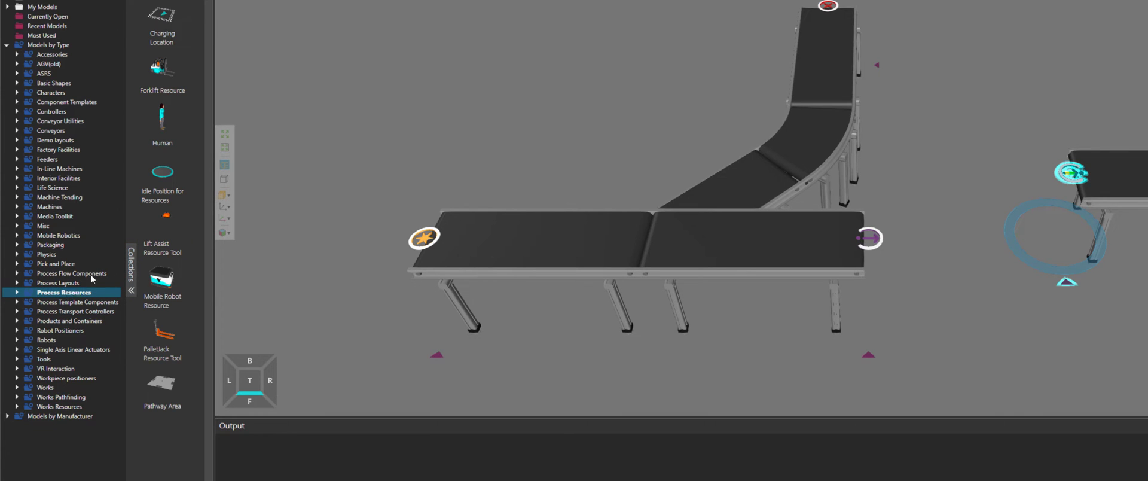
{"action": "left_click", "coordinate": [168, 127]}
{"action": "left_click_drag", "start_coordinate": [539, 155], "coordinate": [933, 283]}
{"action": "left_click_drag", "start_coordinate": [1007, 341], "coordinate": [1008, 341]}
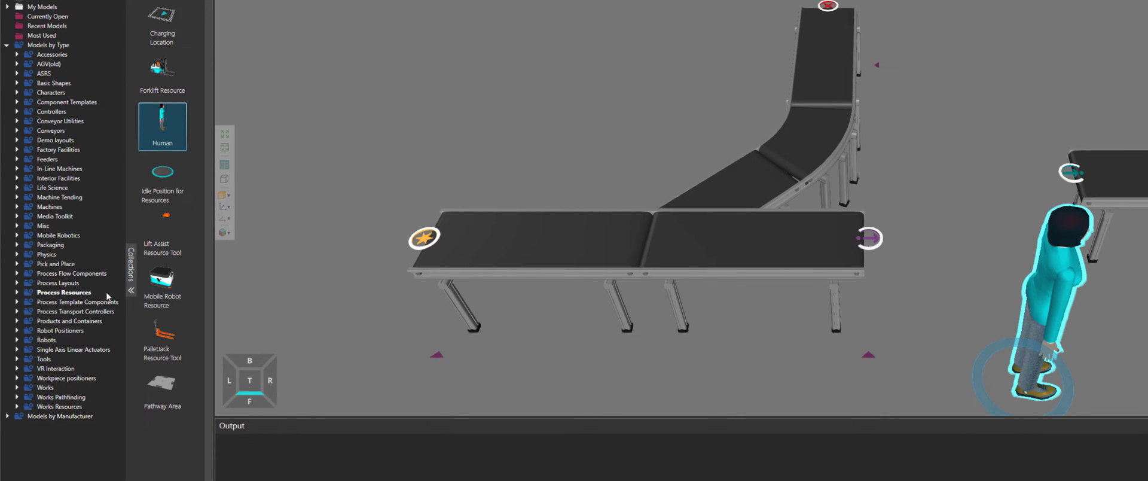
{"action": "left_click", "coordinate": [95, 312]}
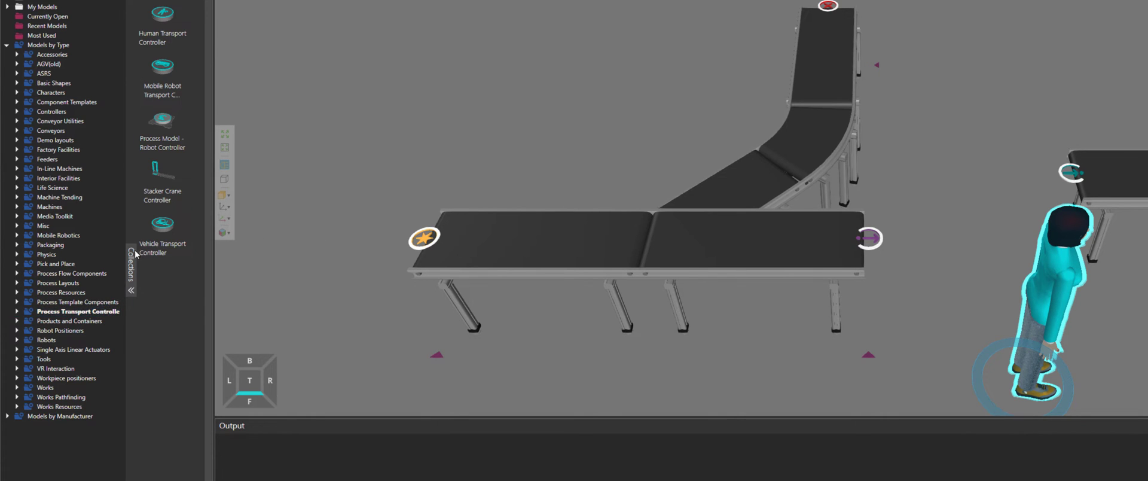
{"action": "left_click_drag", "start_coordinate": [161, 19], "coordinate": [582, 76]}
{"action": "left_click_drag", "start_coordinate": [647, 131], "coordinate": [647, 131]}
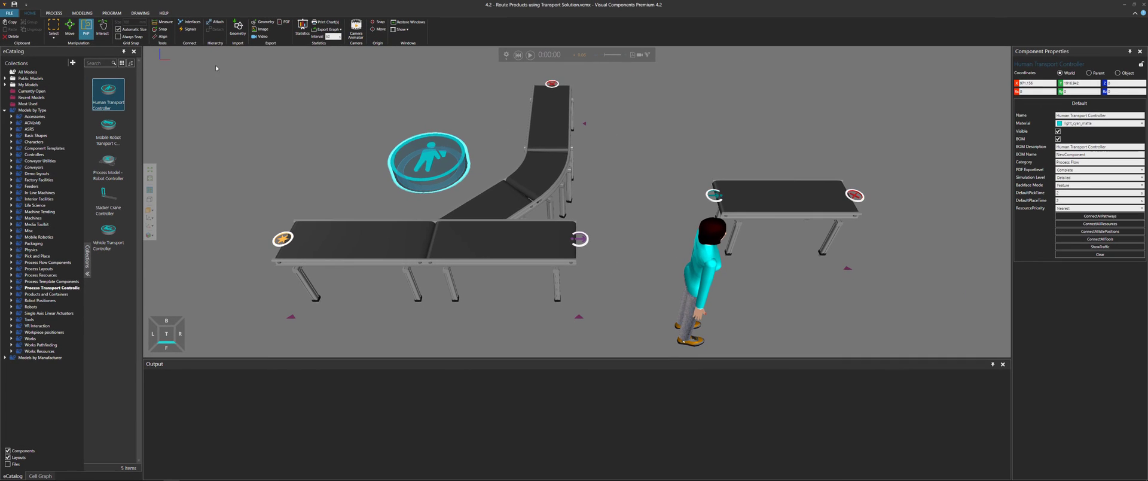
- Connect the Human Transport Controller's Resources interface to the Human's HumanResource interface
{"action": "left_click", "coordinate": [197, 25]}
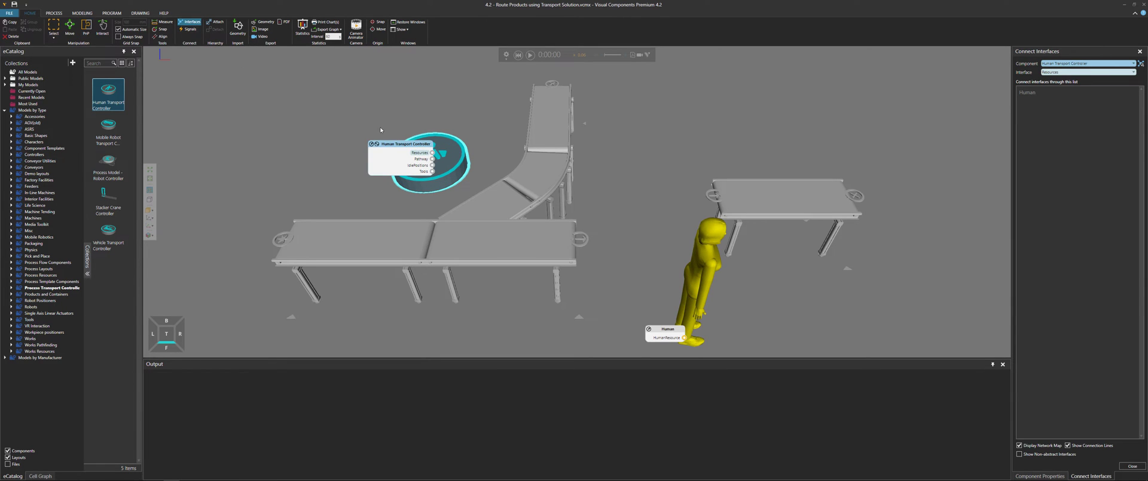
{"action": "left_click_drag", "start_coordinate": [398, 145], "coordinate": [463, 97]}
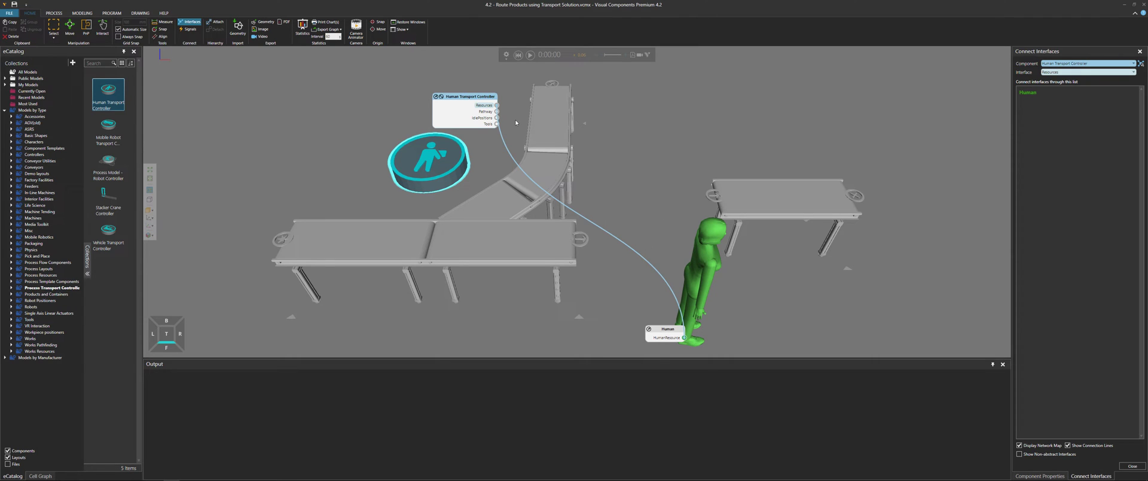
{"action": "key", "text": "Escape"}
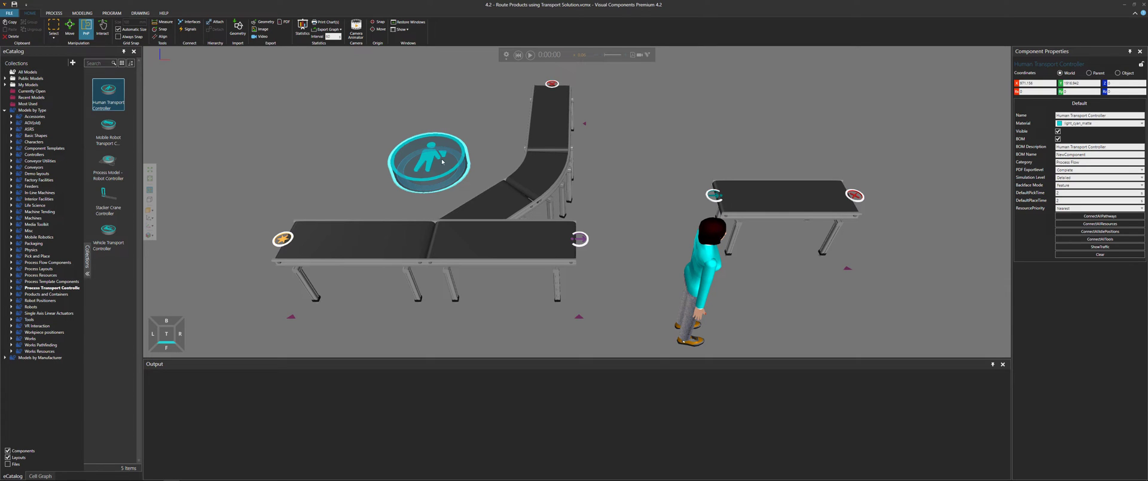
- Insert FromConveyor and ToConveyor steps before the Sink step in the Metals process flow
{"action": "left_click", "coordinate": [55, 14]}
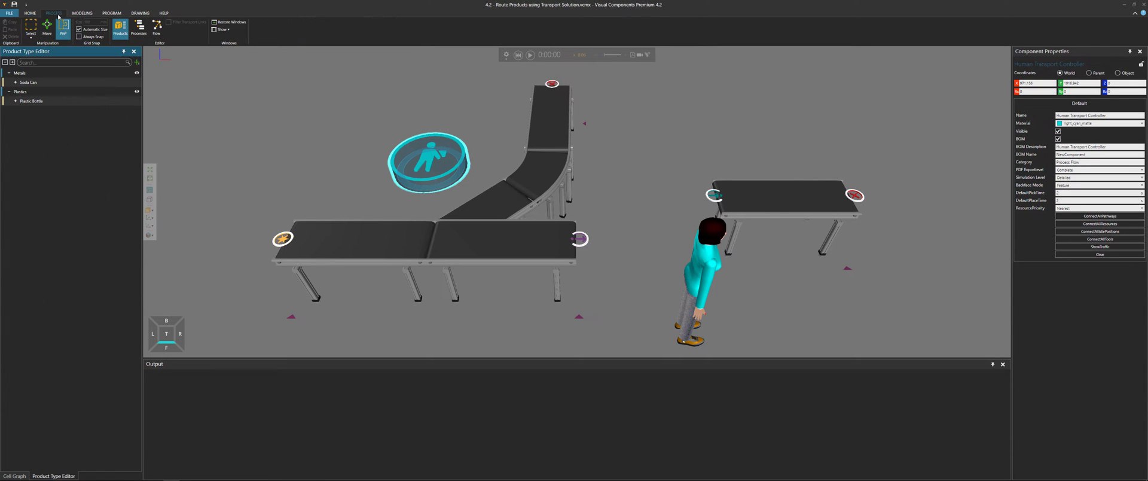
{"action": "left_click", "coordinate": [157, 27]}
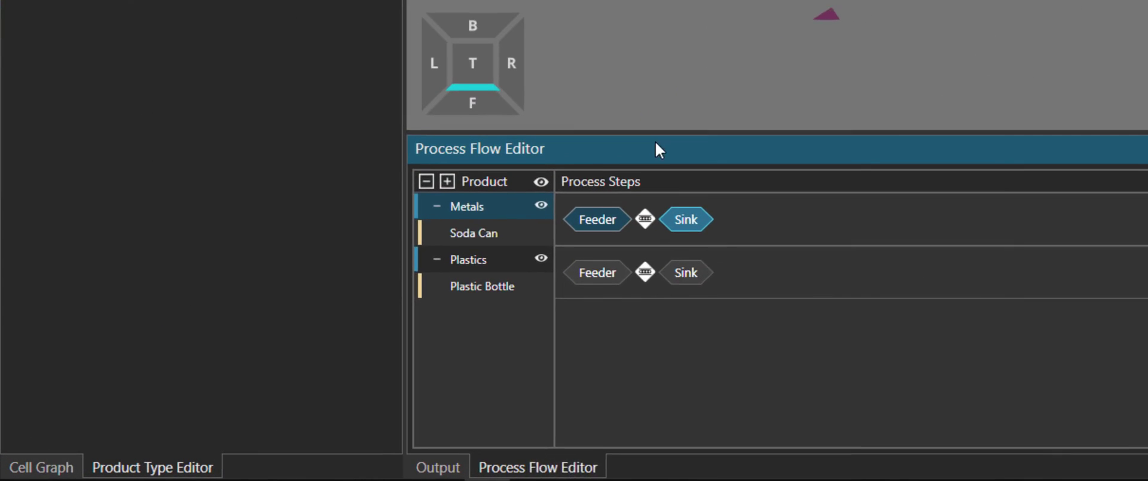
{"action": "left_click", "coordinate": [726, 206]}
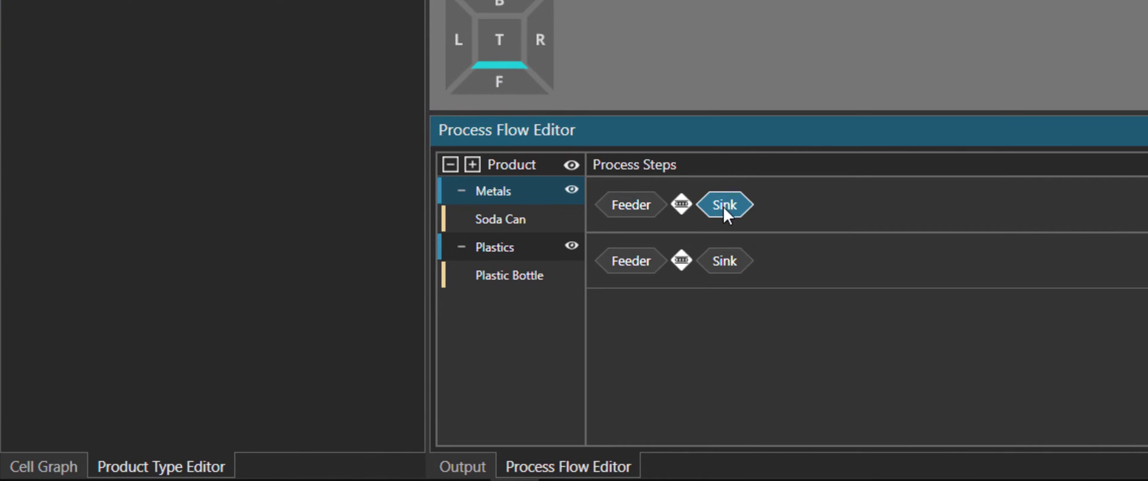
{"action": "right_click", "coordinate": [698, 217]}
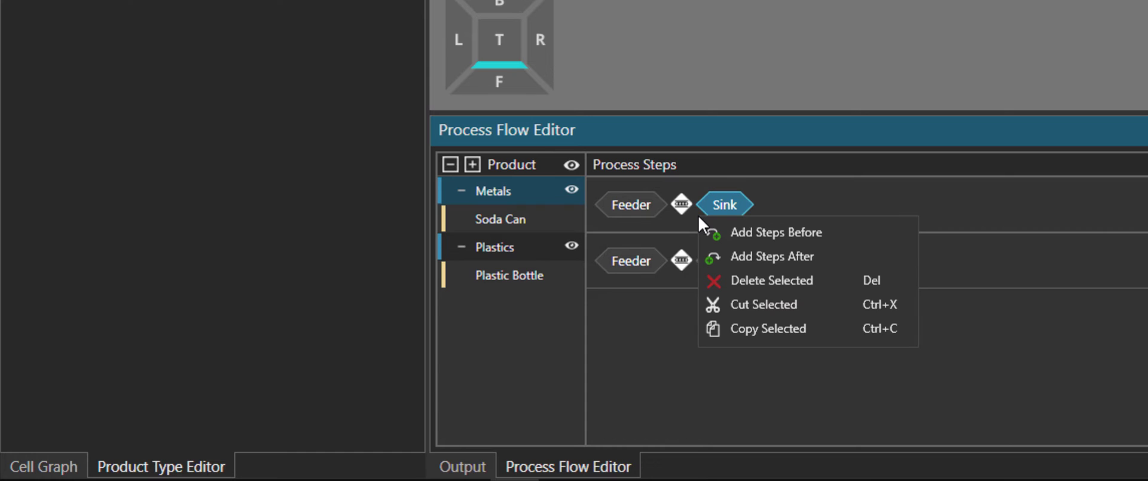
{"action": "left_click", "coordinate": [843, 233]}
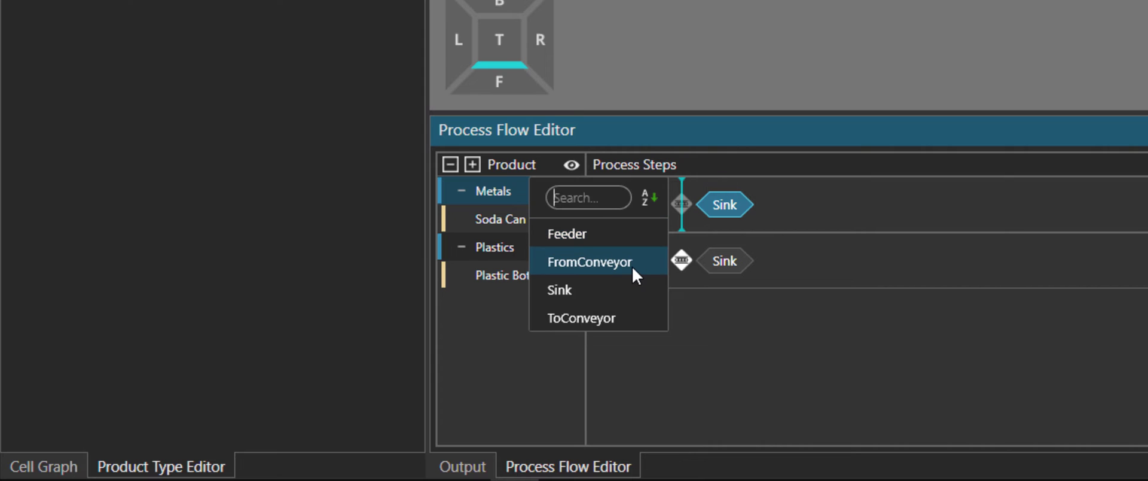
{"action": "left_click", "coordinate": [633, 267]}
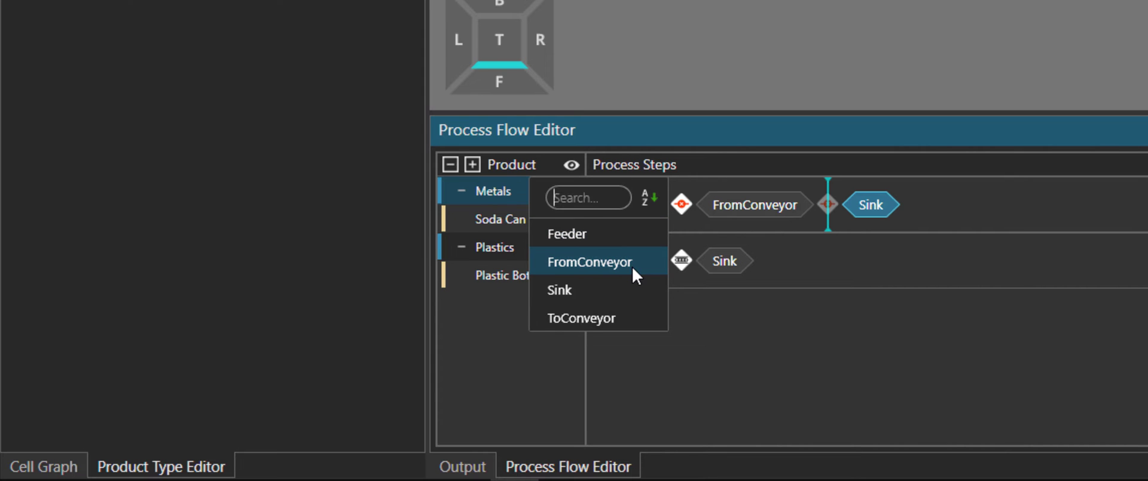
{"action": "left_click", "coordinate": [636, 322]}
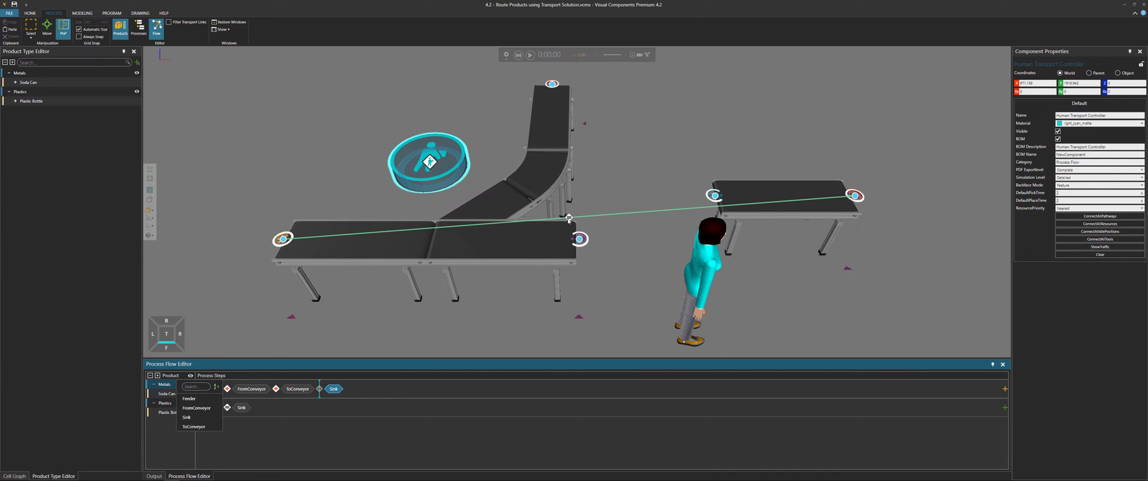
- Delete the direct conveyor transport link between the feeder and the metals sink
{"action": "right_click", "coordinate": [569, 218]}
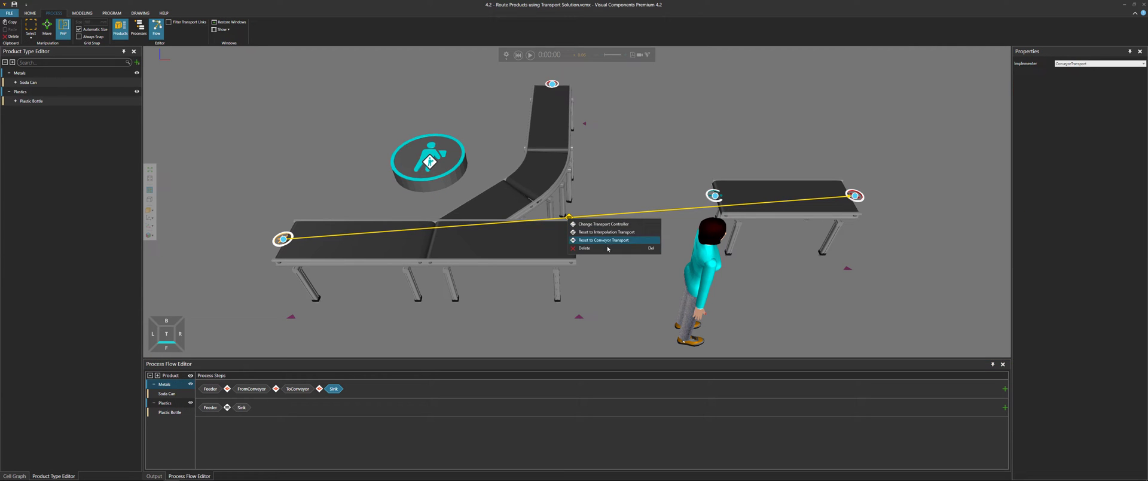
{"action": "right_click", "coordinate": [572, 219]}
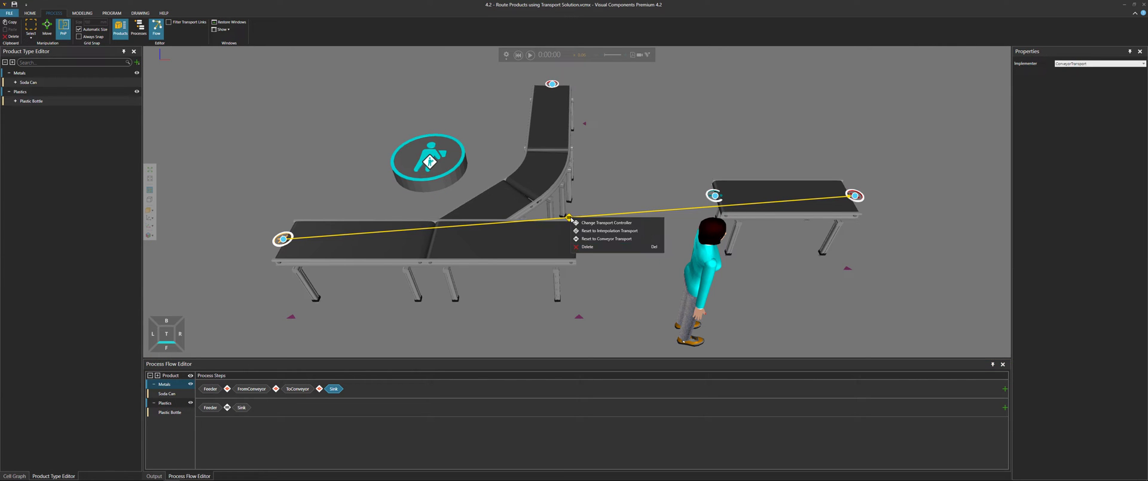
{"action": "left_click", "coordinate": [607, 247]}
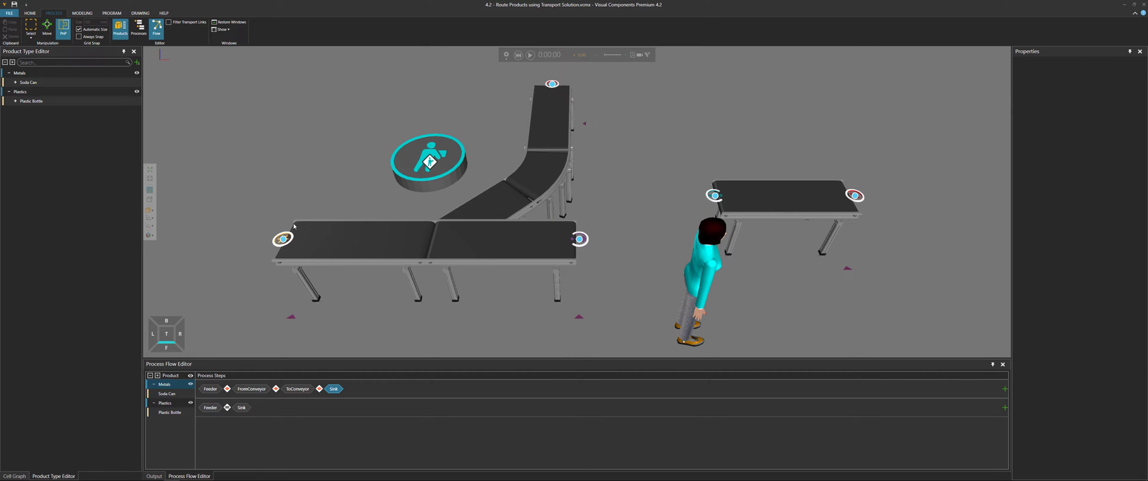
- Link the Feeder to FromConveyor by conveyor transport, and FromConveyor to ToConveyor through the Human Transport Controller
{"action": "left_click", "coordinate": [285, 238]}
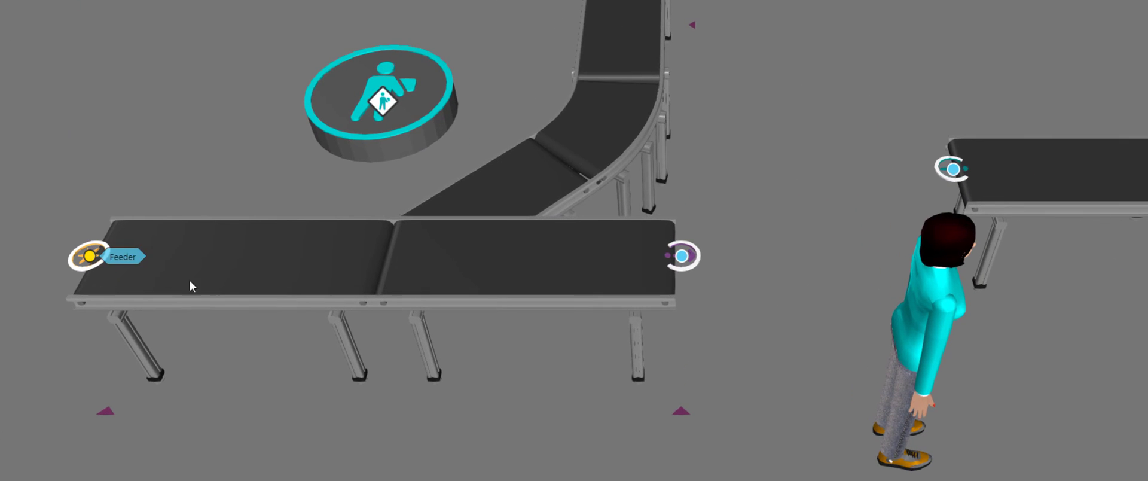
{"action": "left_click", "coordinate": [682, 257]}
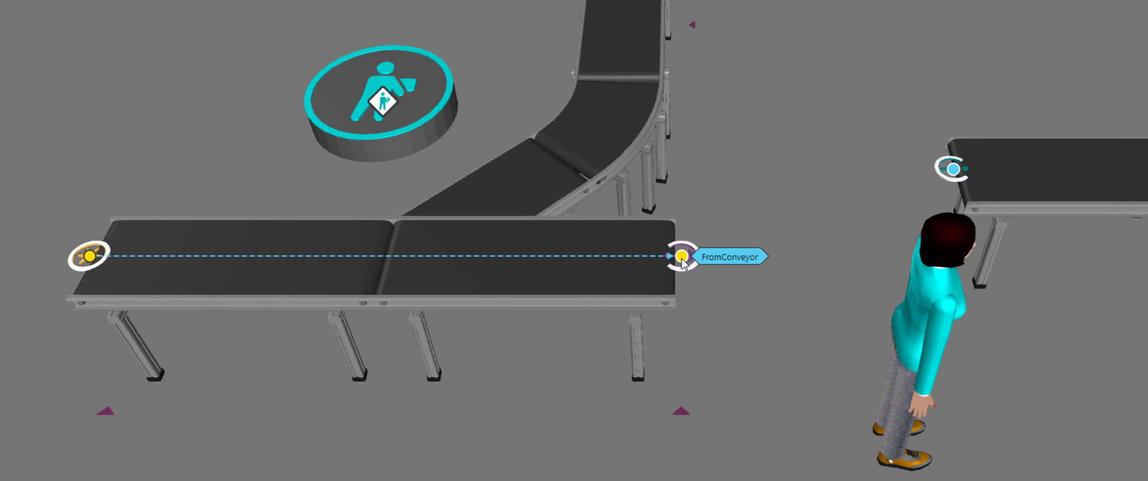
{"action": "left_click", "coordinate": [682, 260]}
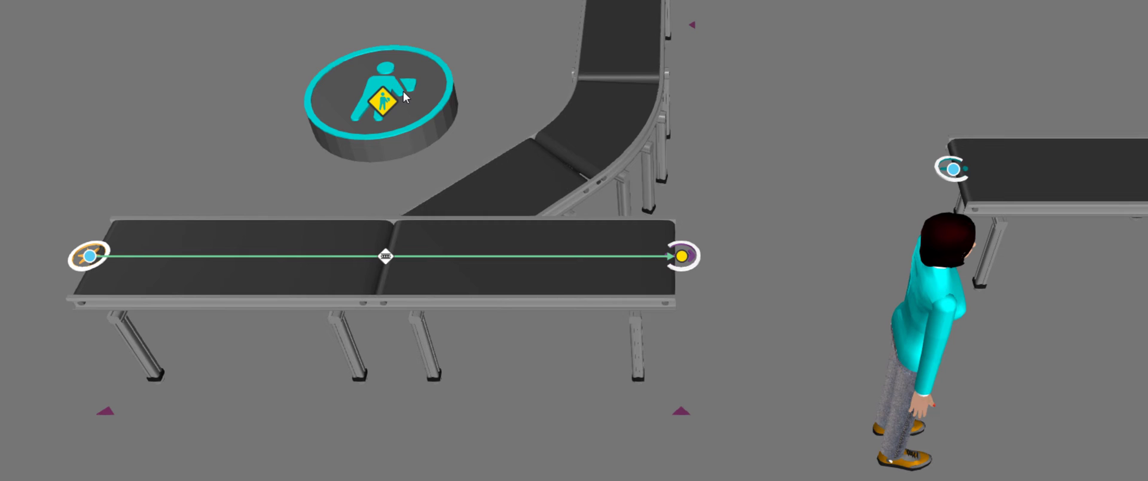
{"action": "left_click", "coordinate": [953, 172]}
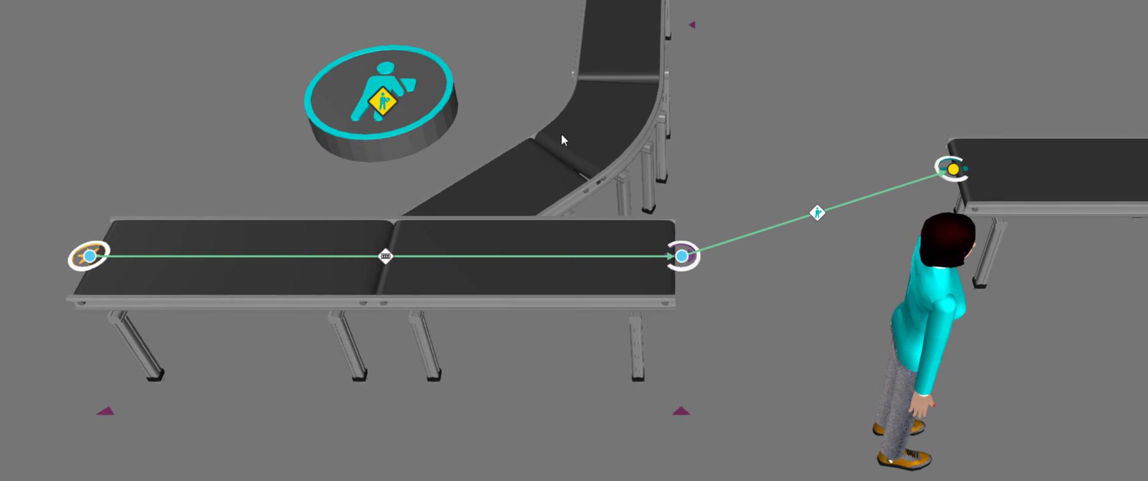
{"action": "left_click_drag", "start_coordinate": [785, 171], "coordinate": [577, 173]}
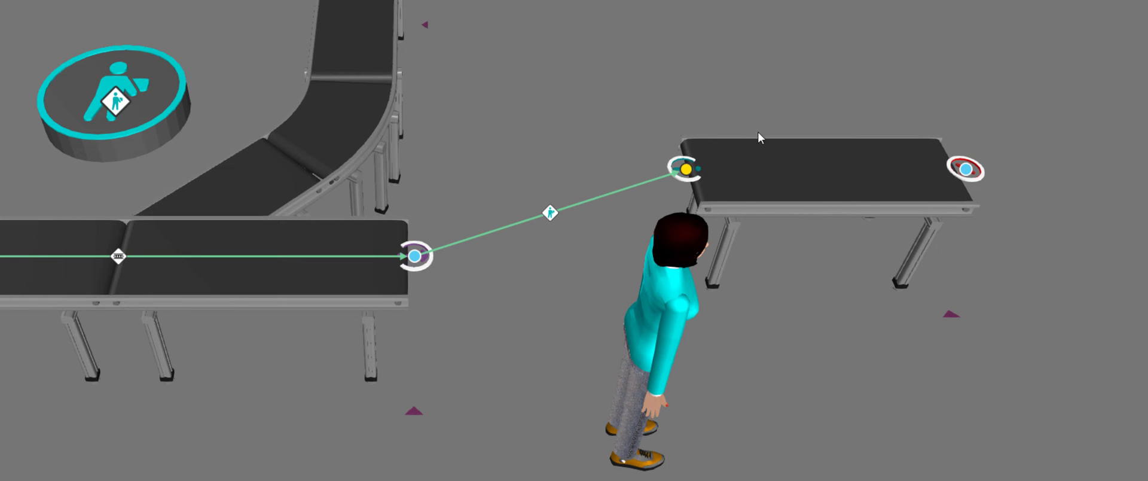
- Link ToConveyor to the Sink at the far end of the detached conveyor by conveyor transport
{"action": "left_click", "coordinate": [966, 170]}
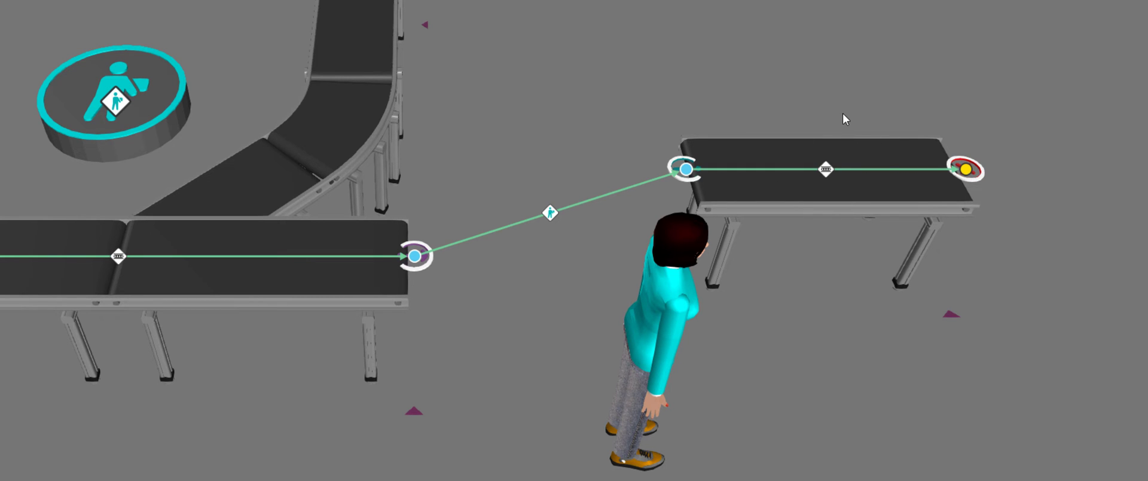
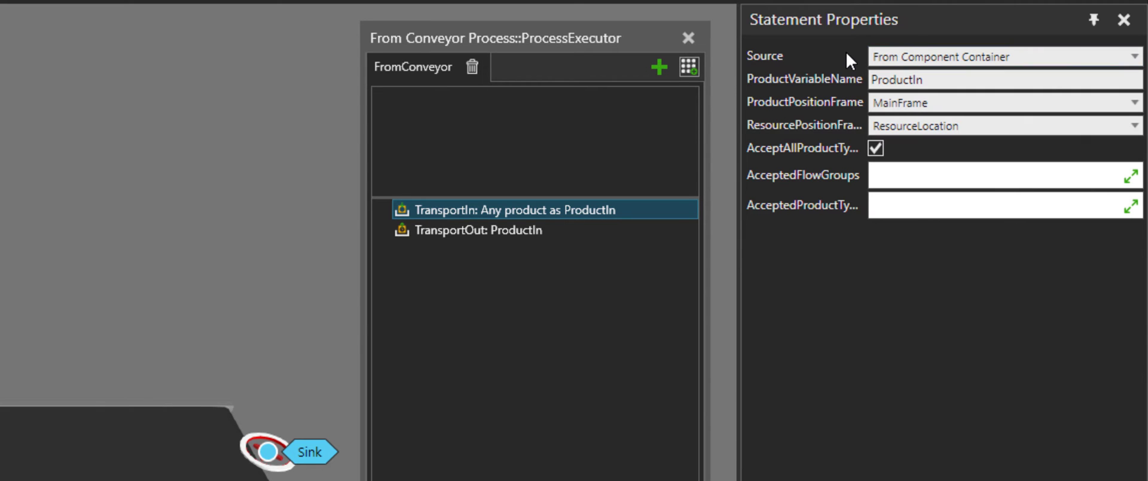
- Set the source of FromConveyor's TransportIn statement to From Previous Process, review its TransportOut statement, and close the routine
{"action": "left_click", "coordinate": [900, 55]}
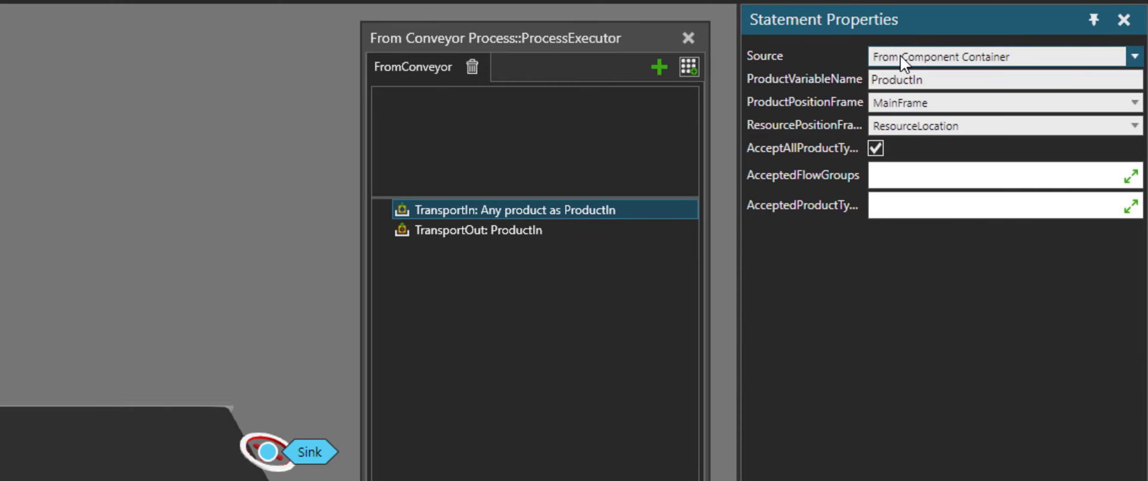
{"action": "left_click", "coordinate": [910, 79]}
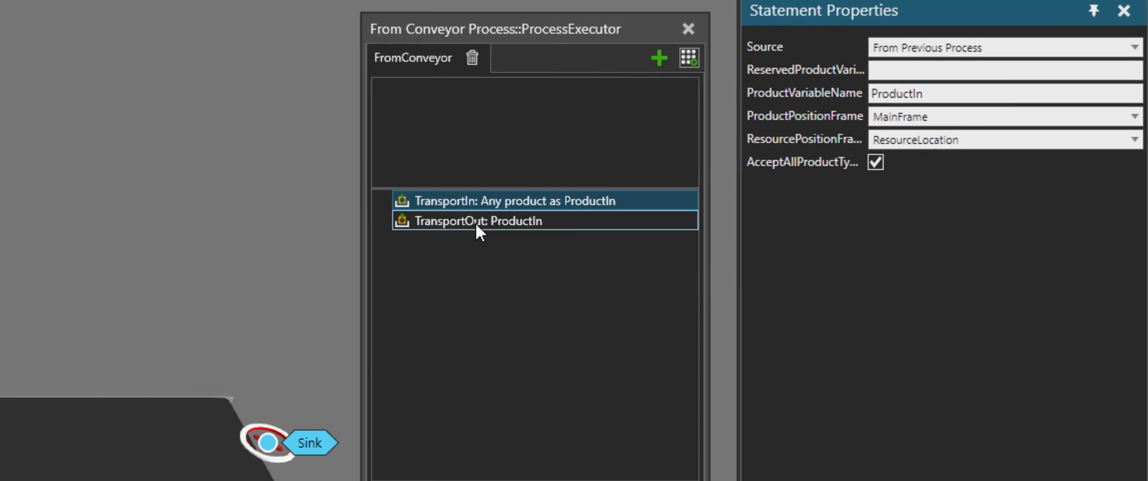
{"action": "left_click", "coordinate": [946, 122]}
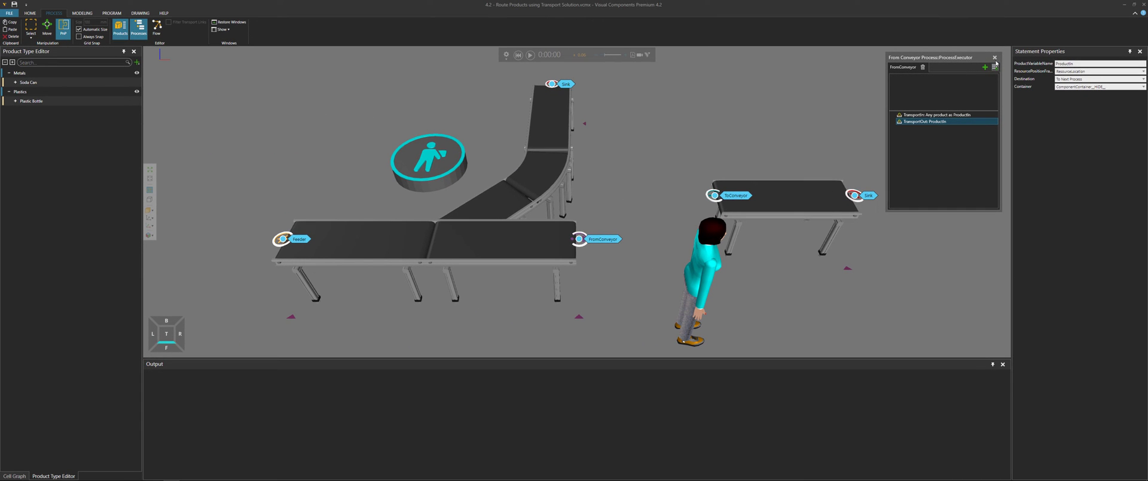
{"action": "left_click", "coordinate": [995, 58]}
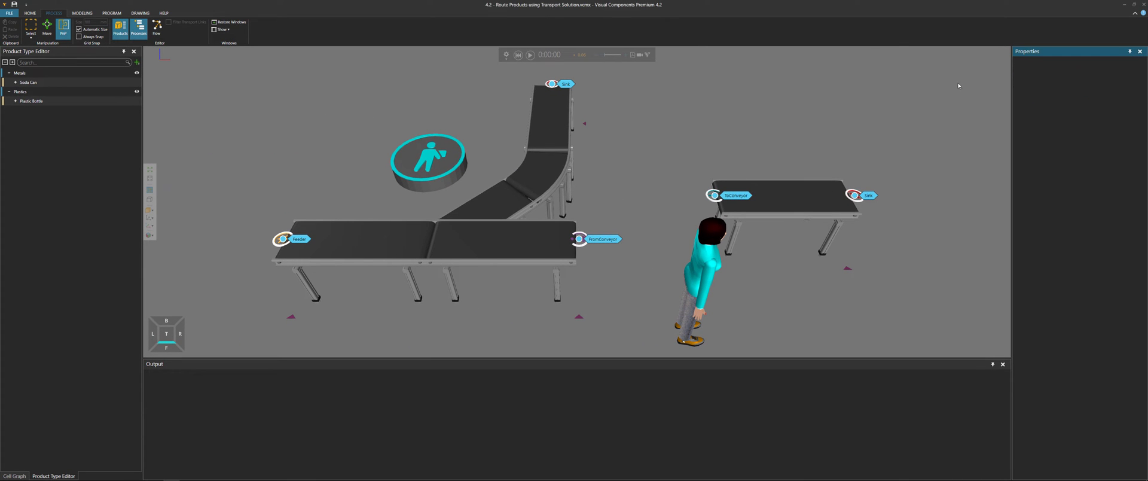
- In the ToConveyor routine, set the TransportOut statement's destination to To Next Process
{"action": "double_click", "coordinate": [735, 196]}
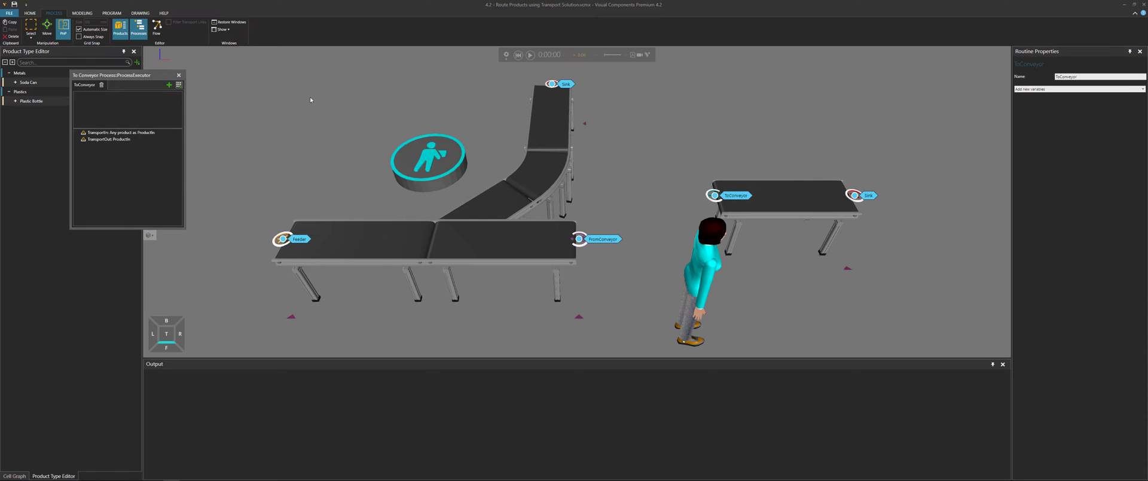
{"action": "left_click_drag", "start_coordinate": [150, 75], "coordinate": [979, 50]}
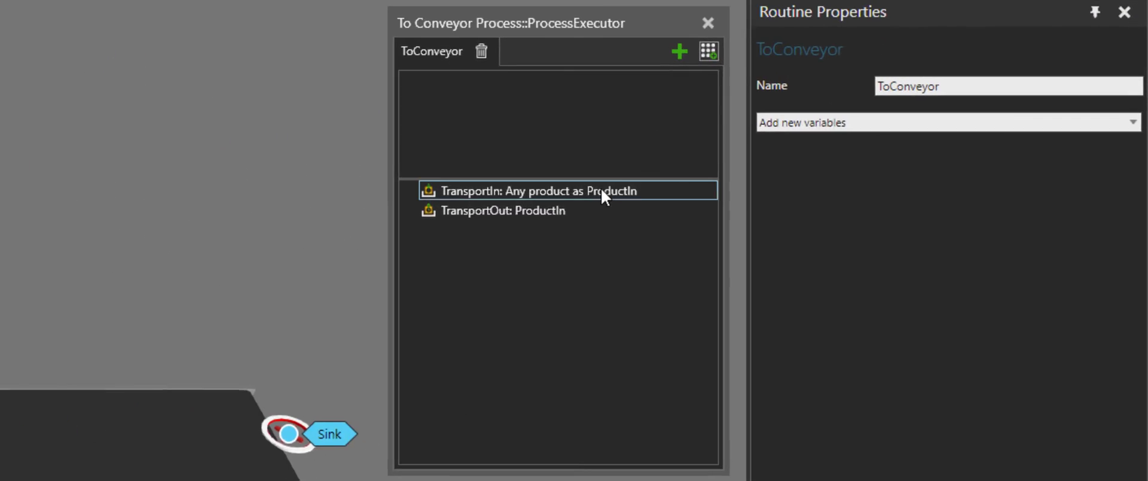
{"action": "left_click", "coordinate": [963, 110]}
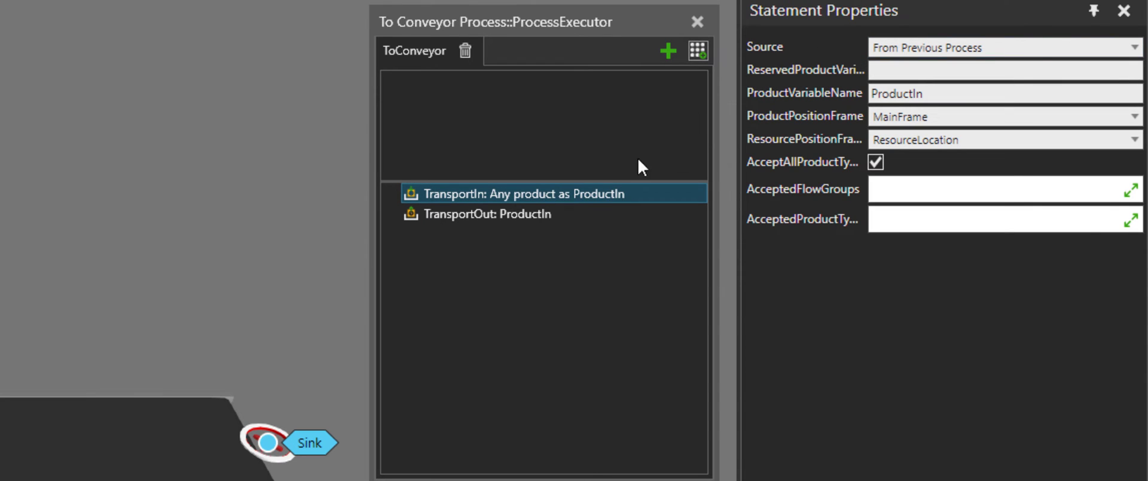
{"action": "left_click", "coordinate": [557, 213]}
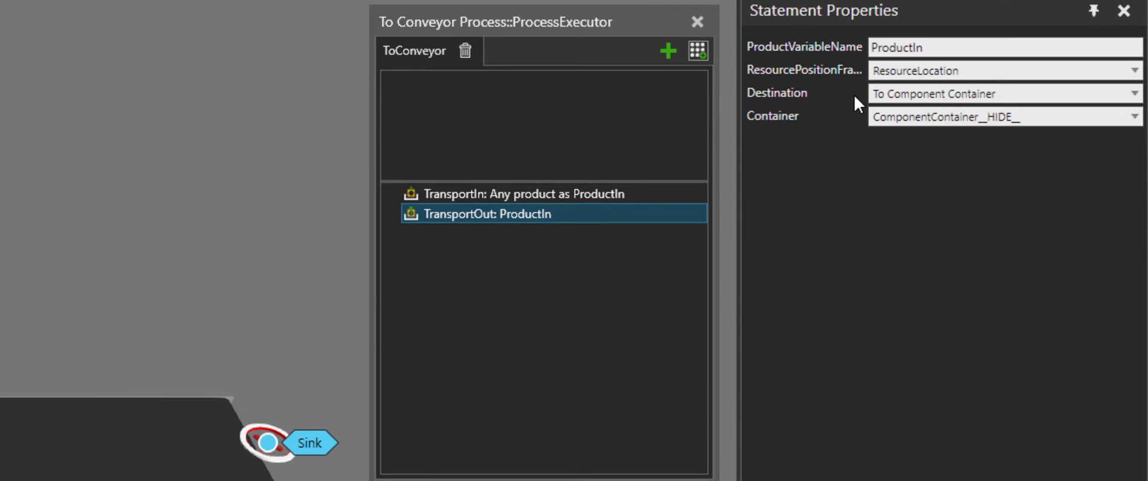
{"action": "left_click", "coordinate": [883, 93]}
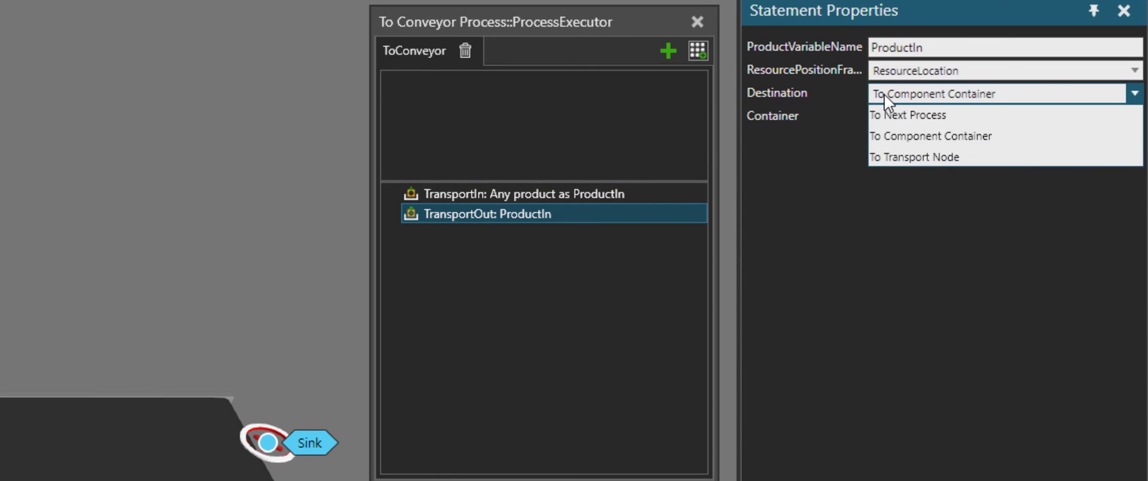
{"action": "left_click", "coordinate": [928, 116]}
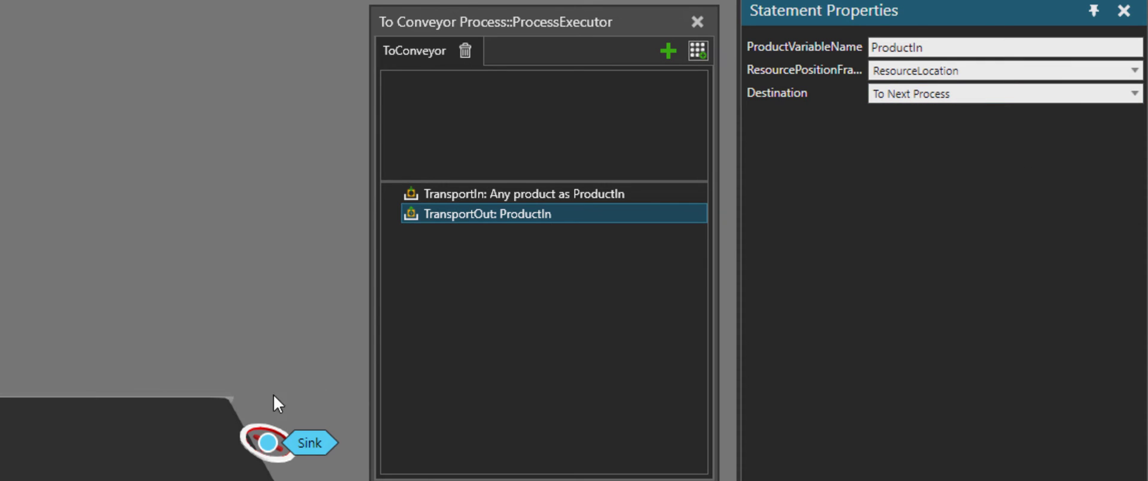
{"action": "left_click", "coordinate": [697, 22]}
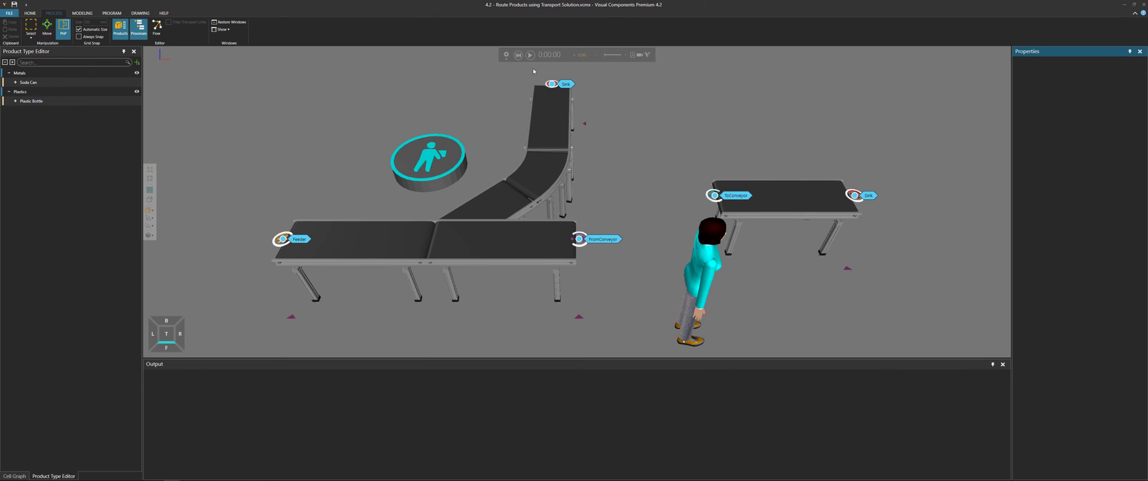
- Run the simulation to check the flow of products at the Y-divert, and reset it
{"action": "left_click", "coordinate": [530, 55]}
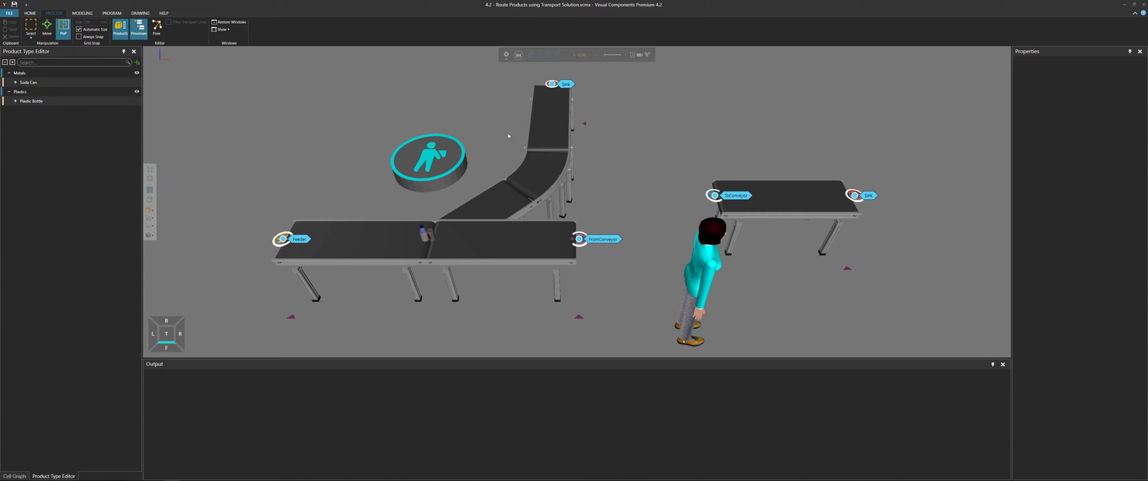
{"action": "left_click", "coordinate": [518, 55]}
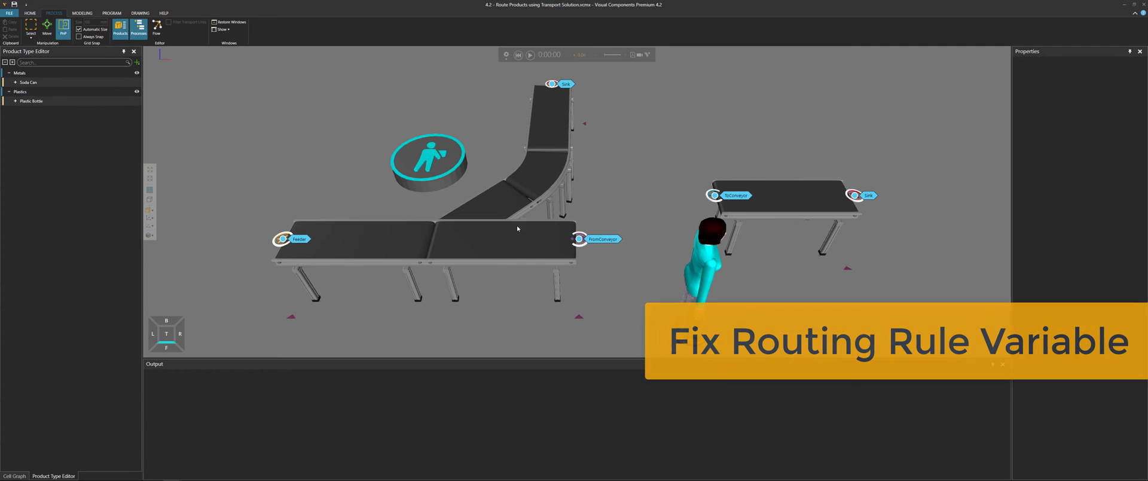
- In the Y-divert's routing rule, replace the metals sink node with From Conveyor Process::TransportNode for the Straight connection
{"action": "left_click", "coordinate": [502, 212]}
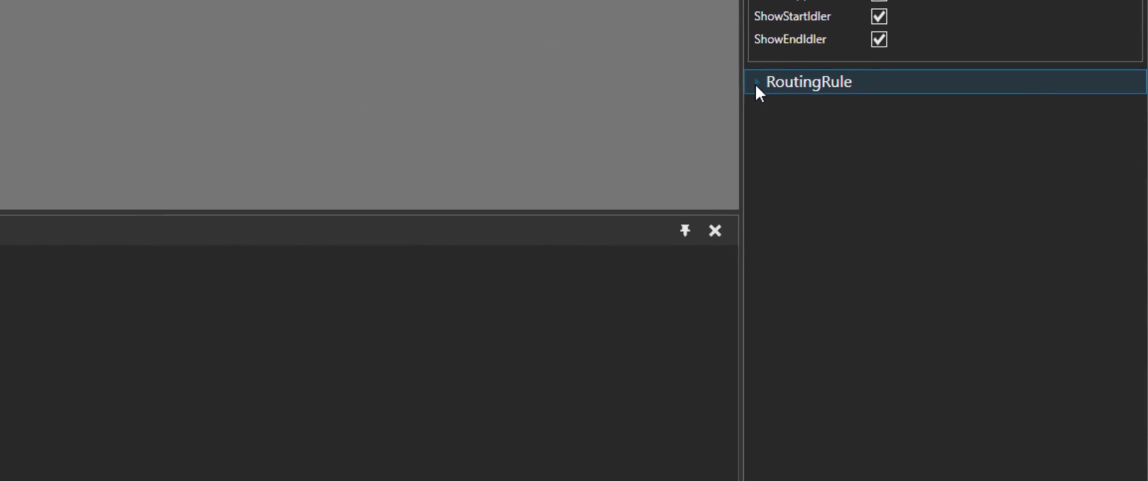
{"action": "left_click", "coordinate": [1016, 314]}
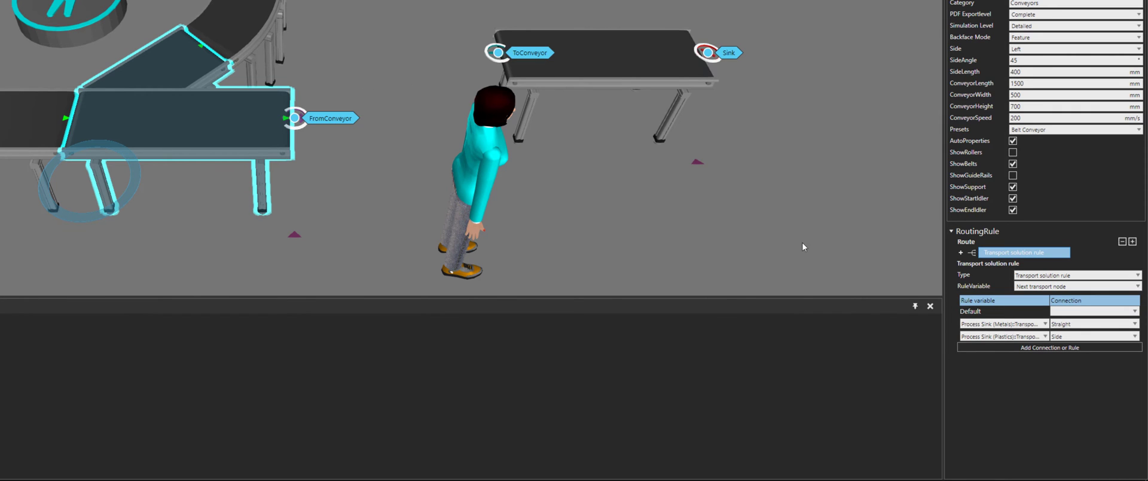
{"action": "left_click", "coordinate": [1010, 324]}
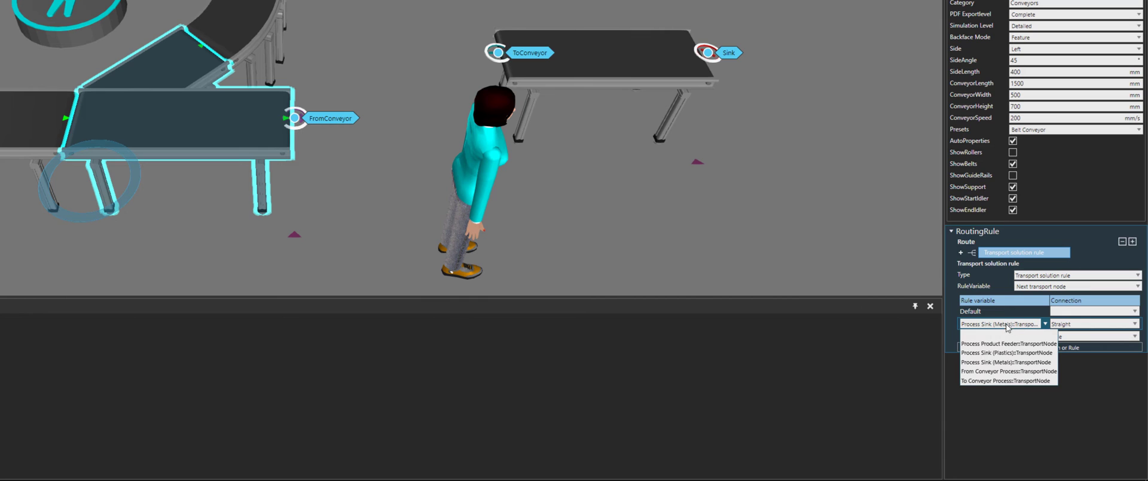
{"action": "left_click", "coordinate": [1015, 371]}
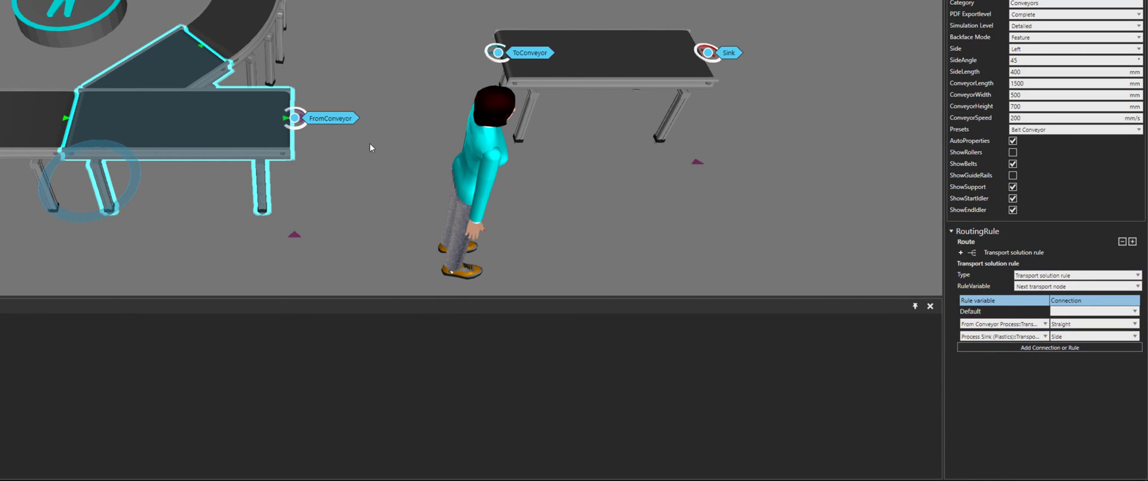
- Simulate the layout with the corrected routing rule to check the human's metal transport, and reset it
{"action": "right_click_drag", "start_coordinate": [345, 78], "coordinate": [434, 82], "text": "ctrl"}
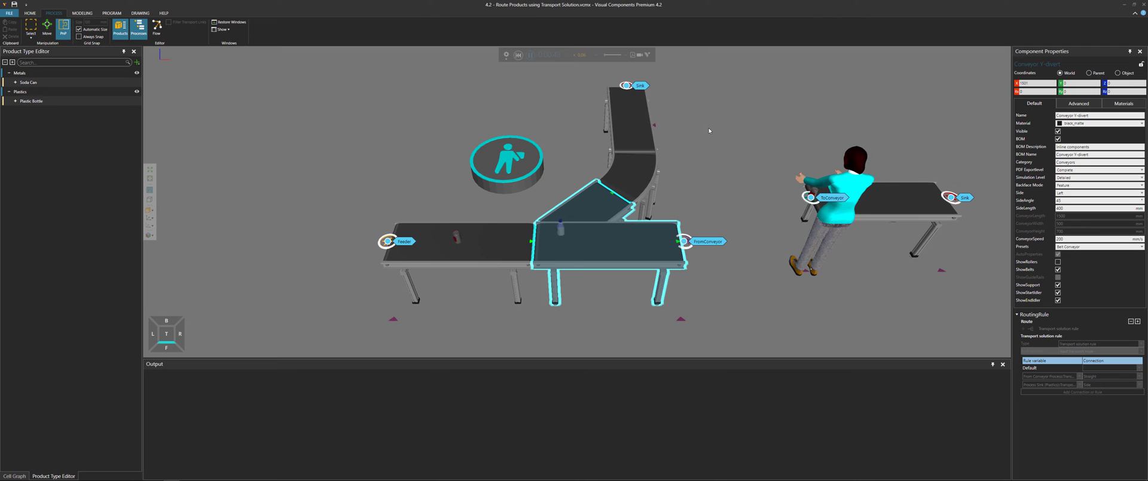
{"action": "left_click", "coordinate": [518, 55]}
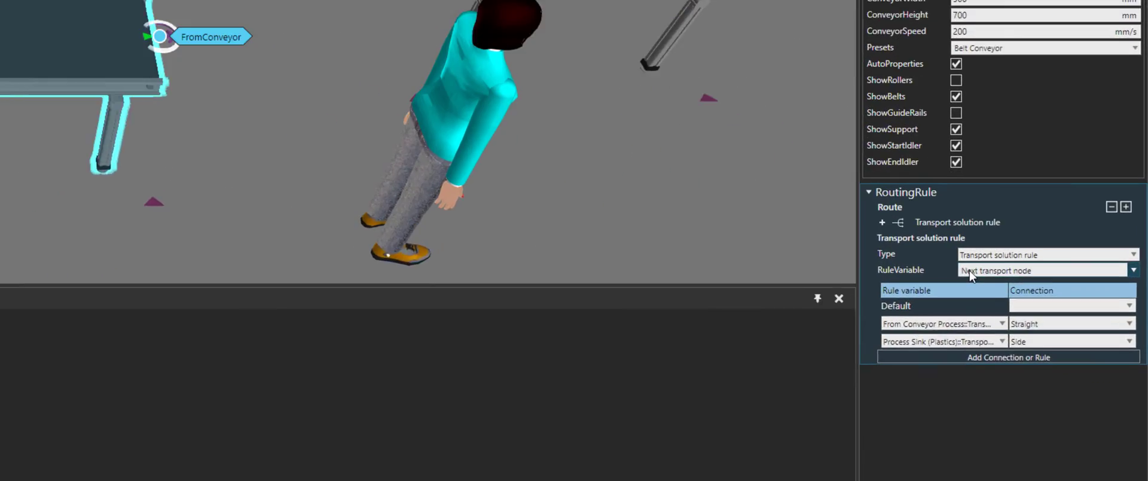
- Set the Y-divert routing rule's RuleVariable to Source node and review the selectable nodes for the Straight connection
{"action": "left_click", "coordinate": [1069, 351]}
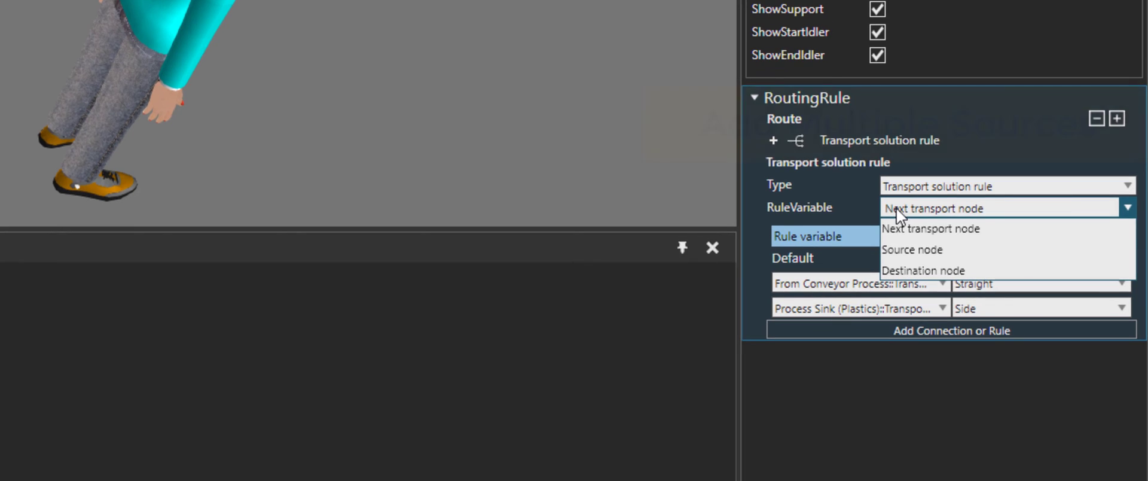
{"action": "left_click", "coordinate": [927, 249]}
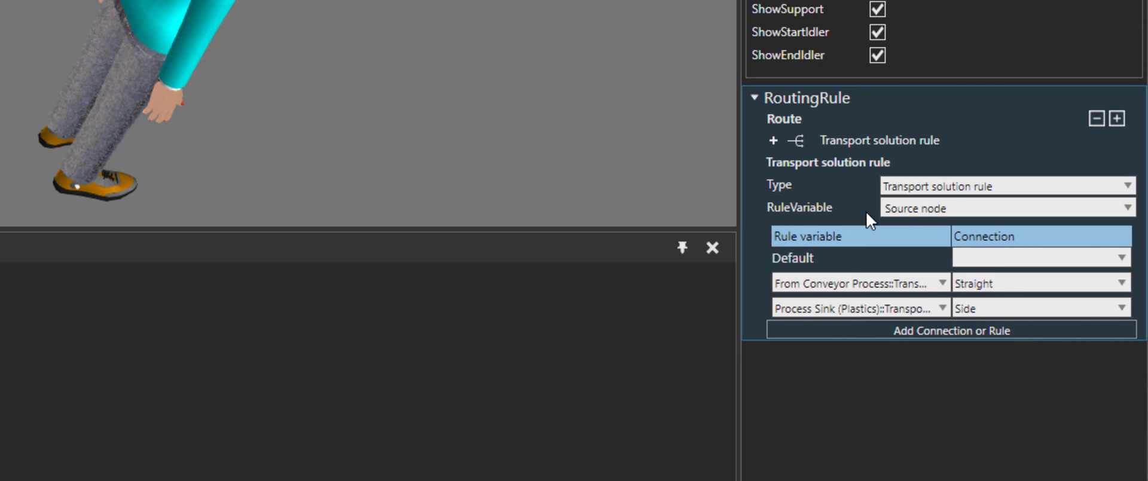
{"action": "left_click", "coordinate": [853, 284]}
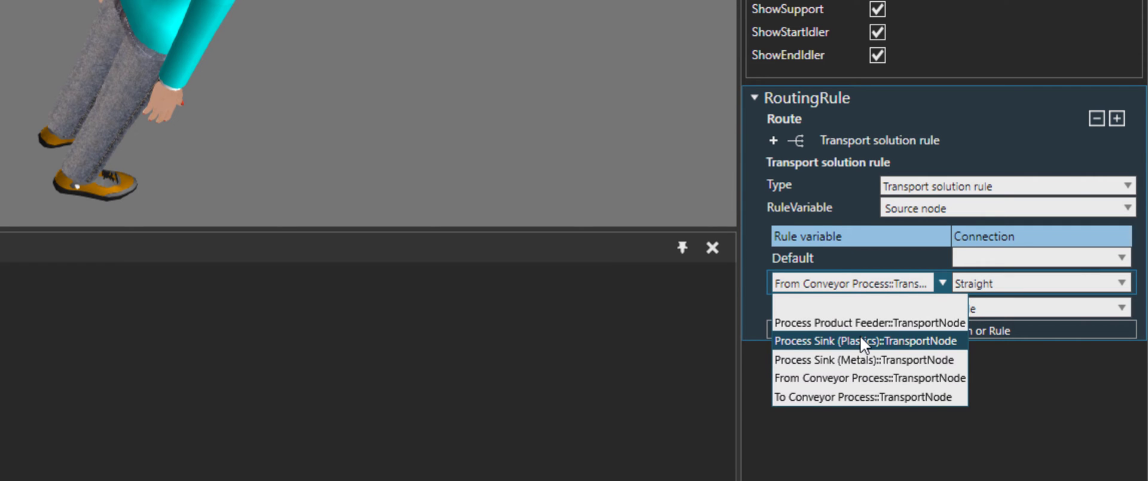
{"action": "left_click", "coordinate": [850, 206]}
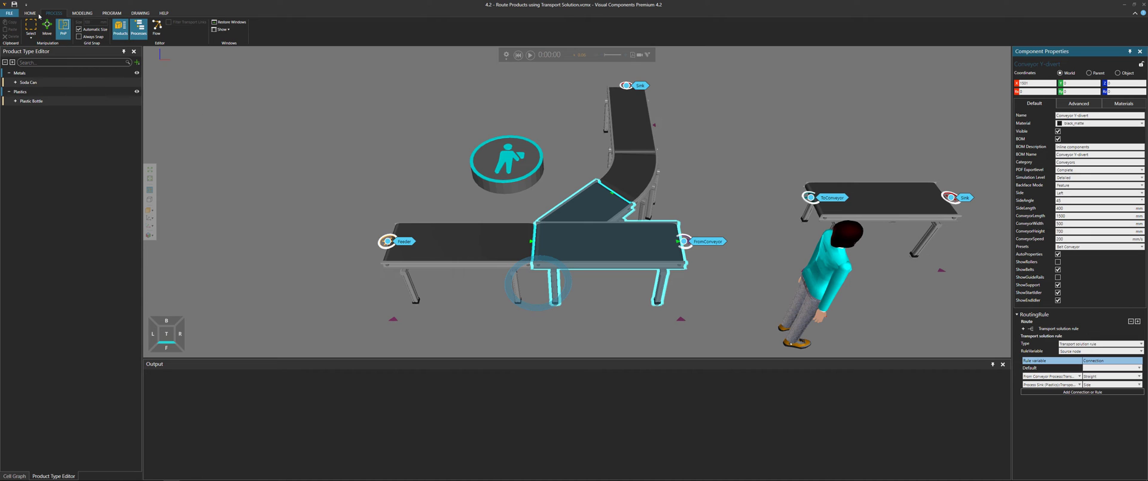
- Move the feeder and its conveyor together away from the Y-divert to open a gap between them
{"action": "left_click", "coordinate": [37, 13]}
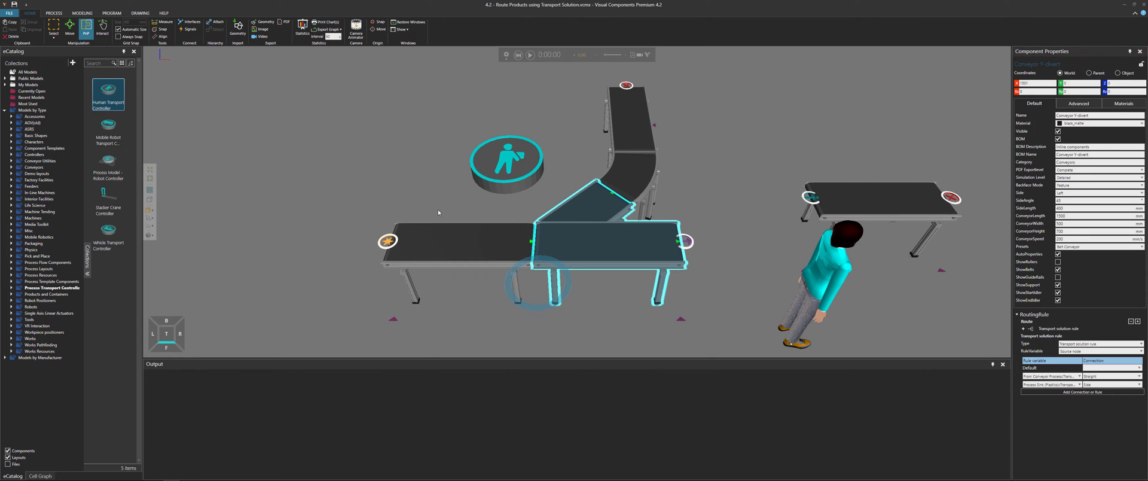
{"action": "left_click", "coordinate": [663, 196]}
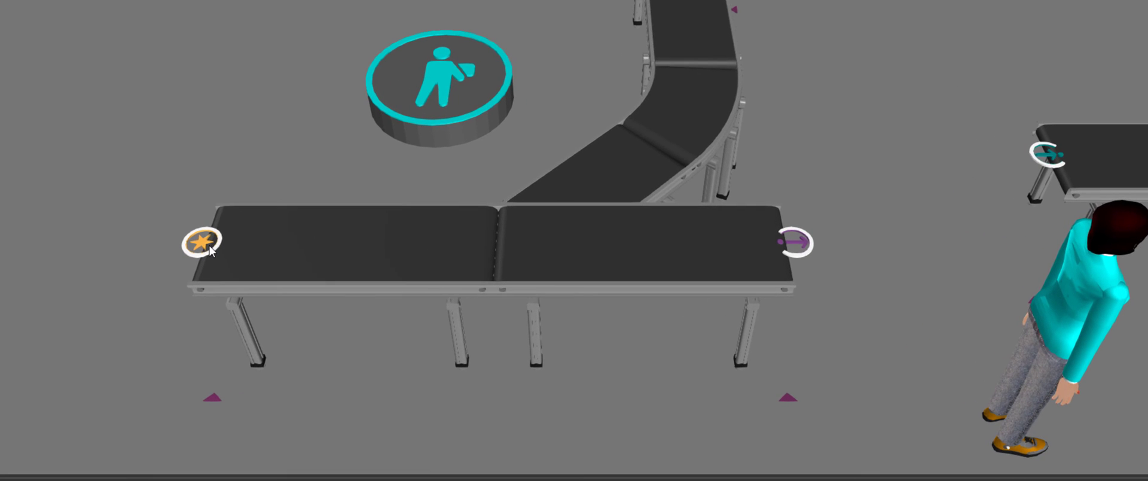
{"action": "left_click", "coordinate": [392, 244]}
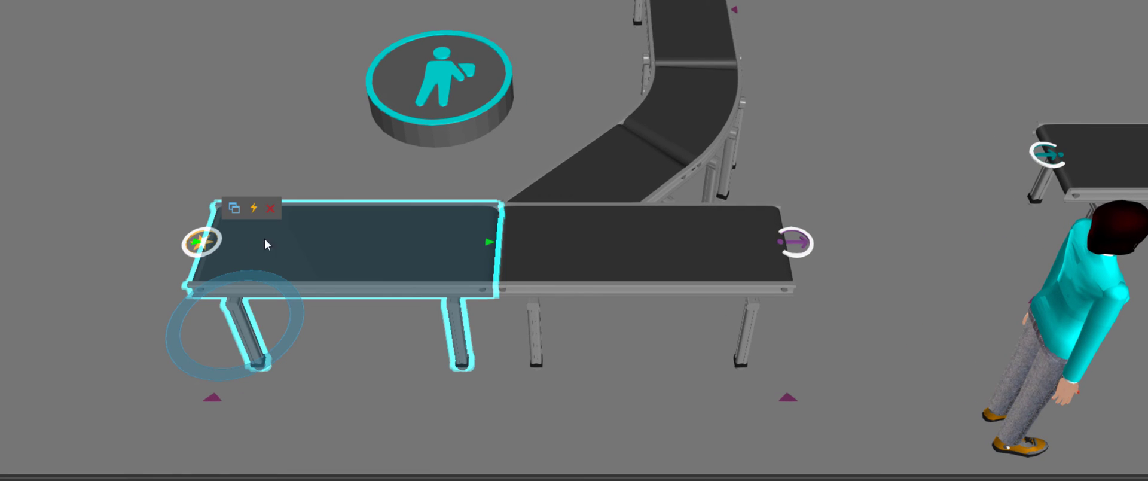
{"action": "scroll", "coordinate": [182, 246], "scroll_direction": "up", "scroll_amount": 3}
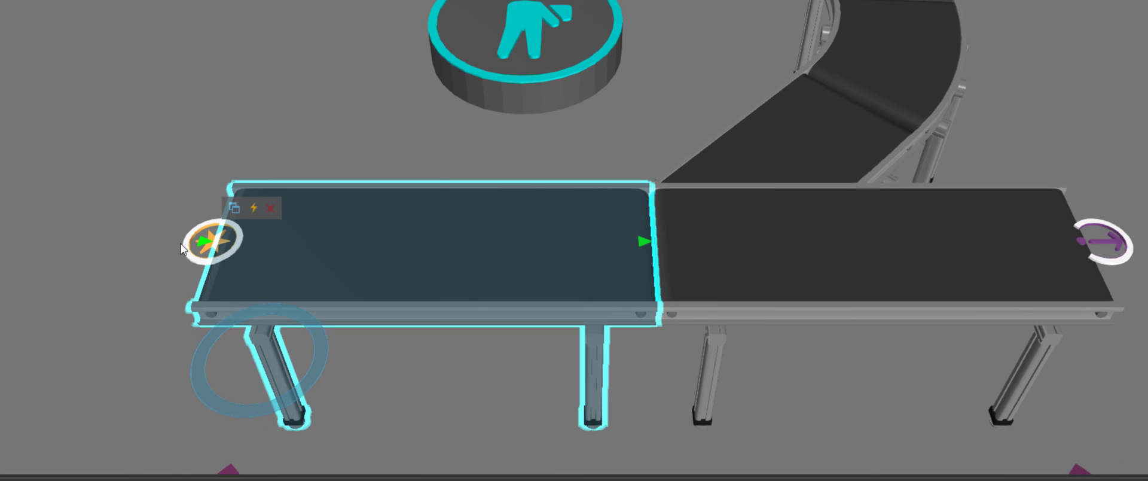
{"action": "left_click", "coordinate": [192, 244]}
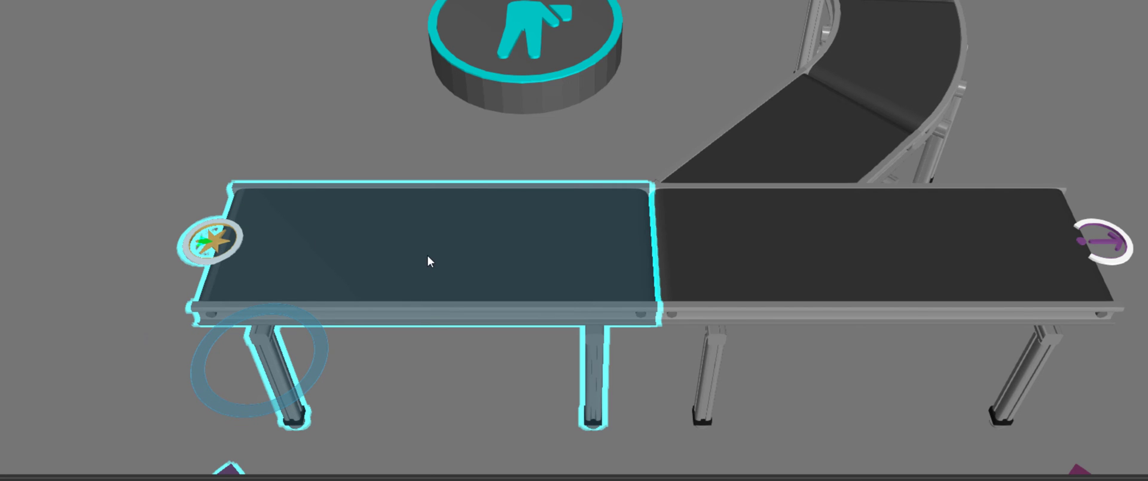
{"action": "left_click_drag", "start_coordinate": [428, 261], "coordinate": [8, 237]}
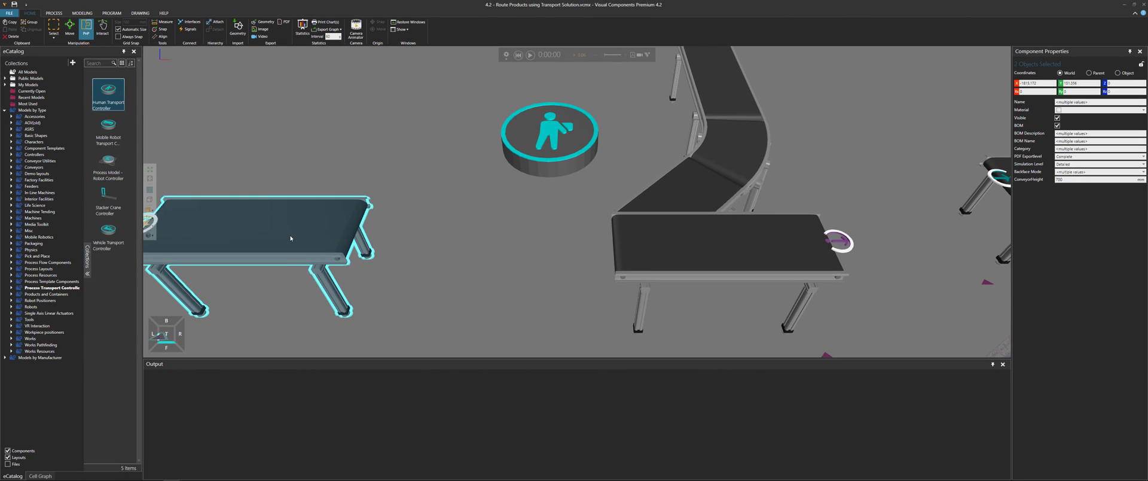
{"action": "scroll", "coordinate": [488, 257], "scroll_direction": "down", "scroll_amount": 3}
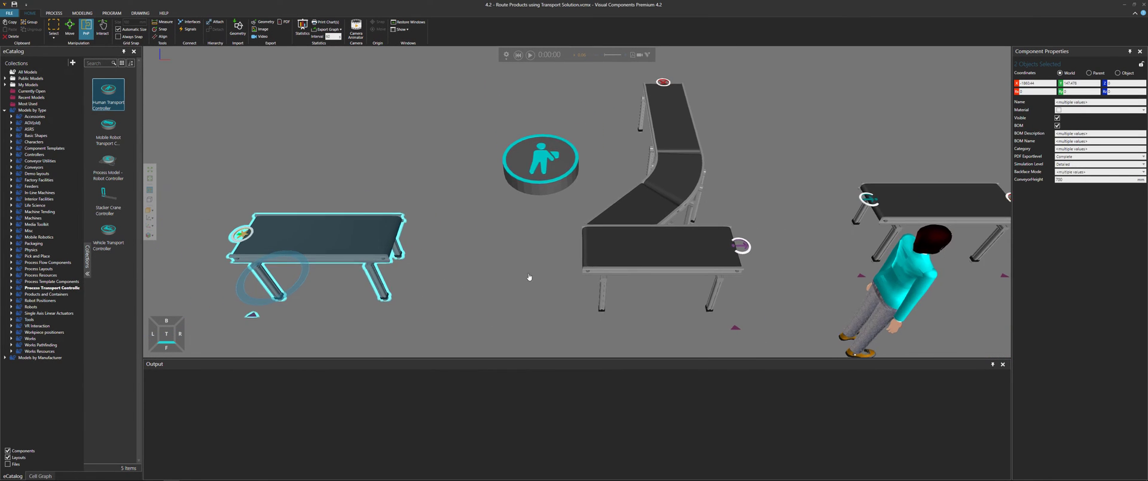
- Add a Crossing Conveyor from the Visual Components conveyor models into the gap between the feeder's conveyor and the Y-divert
{"action": "scroll", "coordinate": [529, 277], "scroll_direction": "down", "scroll_amount": 3}
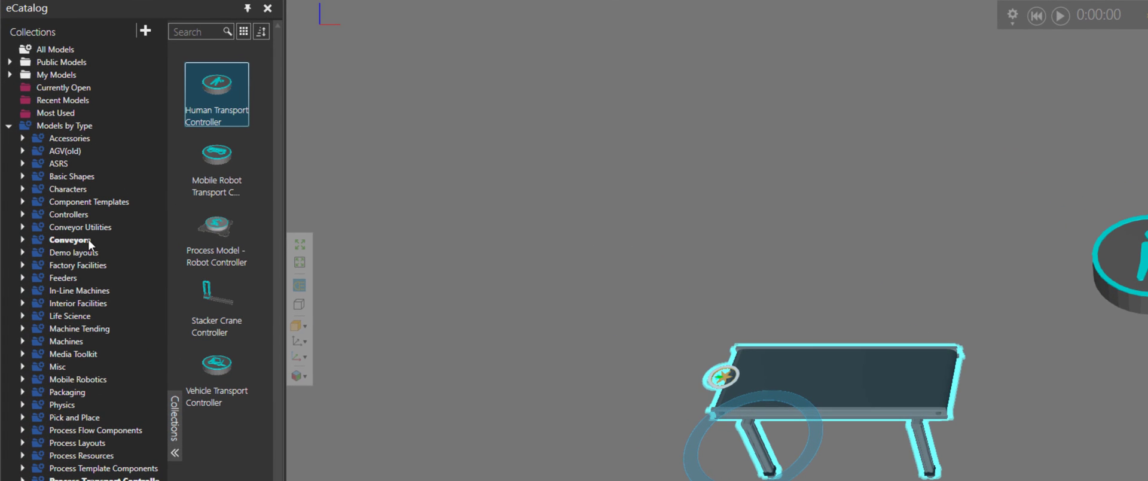
{"action": "left_click", "coordinate": [22, 240]}
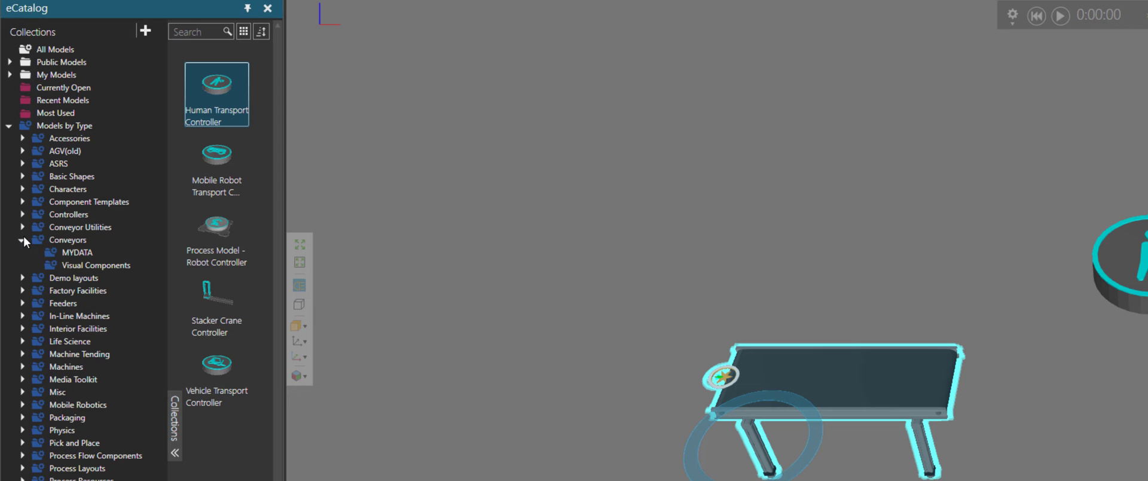
{"action": "left_click", "coordinate": [96, 268]}
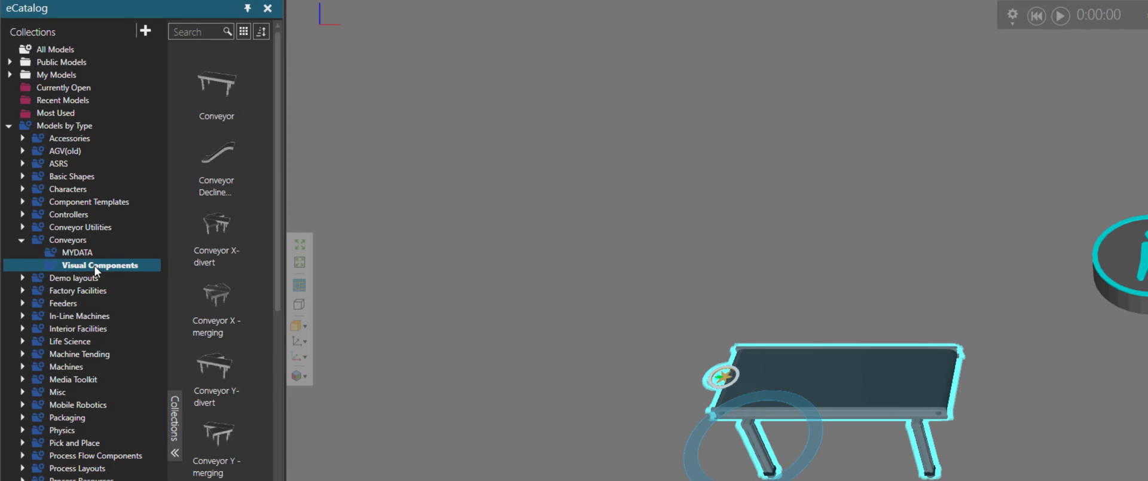
{"action": "left_click_drag", "start_coordinate": [279, 209], "coordinate": [280, 321]}
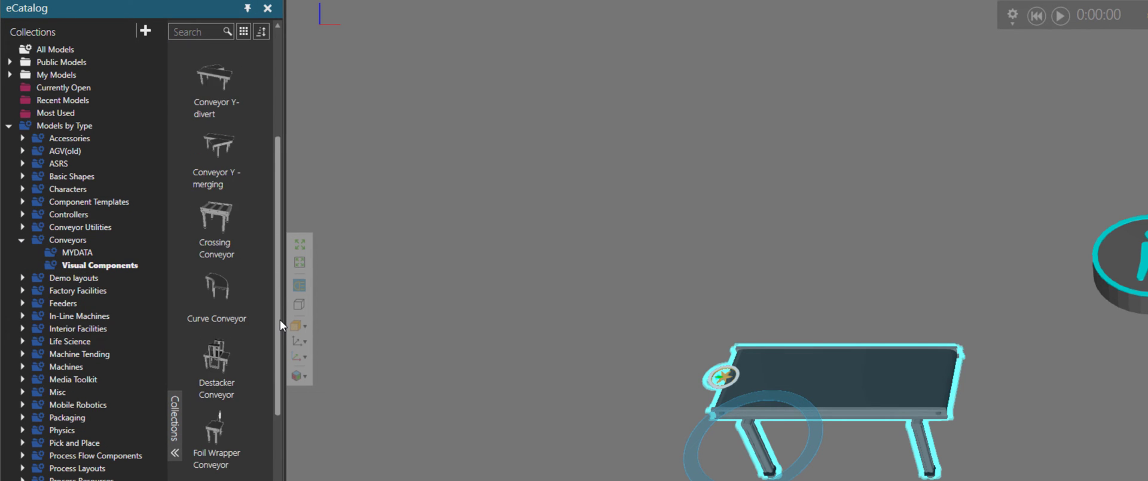
{"action": "scroll", "coordinate": [280, 328], "scroll_direction": "down", "scroll_amount": 5}
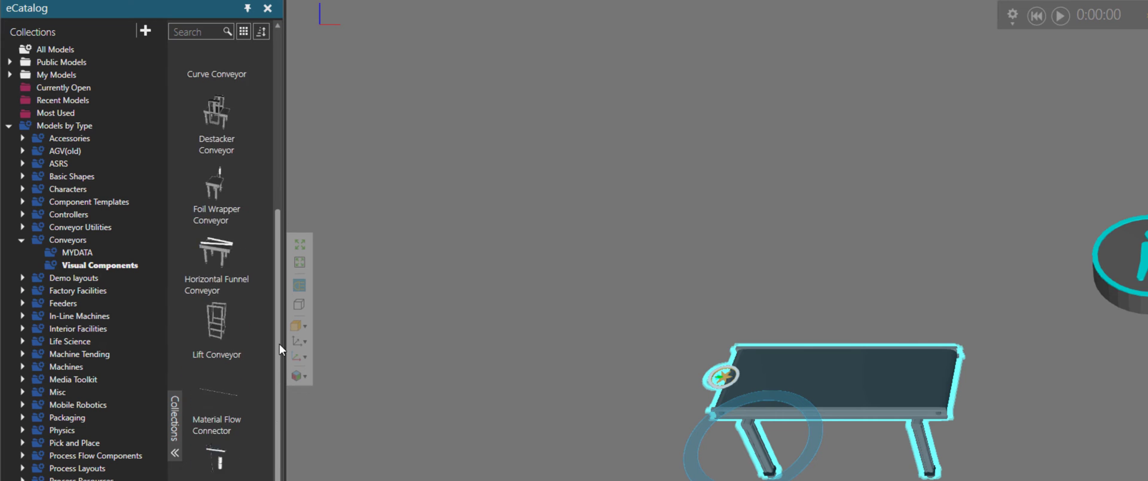
{"action": "scroll", "coordinate": [281, 307], "scroll_direction": "up", "scroll_amount": 3}
{"action": "left_click", "coordinate": [215, 234]}
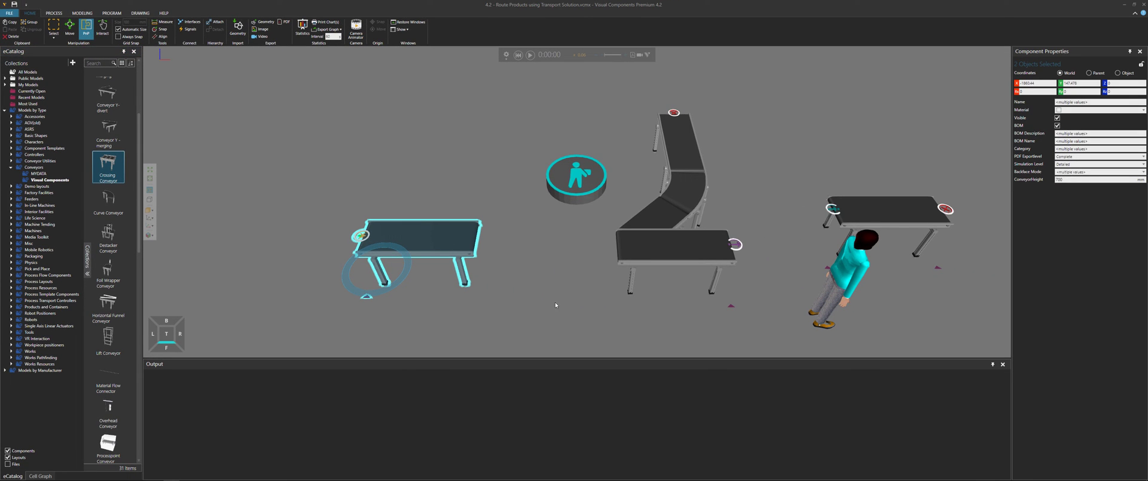
{"action": "left_click_drag", "start_coordinate": [555, 301], "coordinate": [555, 305]}
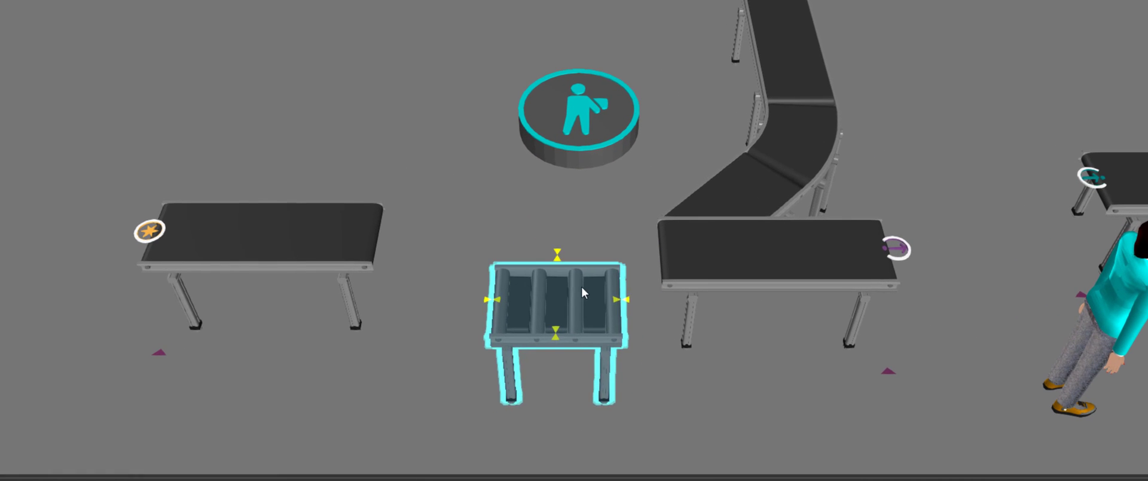
- Attach the Crossing Conveyor to the Y-divert's infeed end, and join the feeder with its conveyor to the crossing's opposite end
{"action": "left_click_drag", "start_coordinate": [581, 270], "coordinate": [591, 248]}
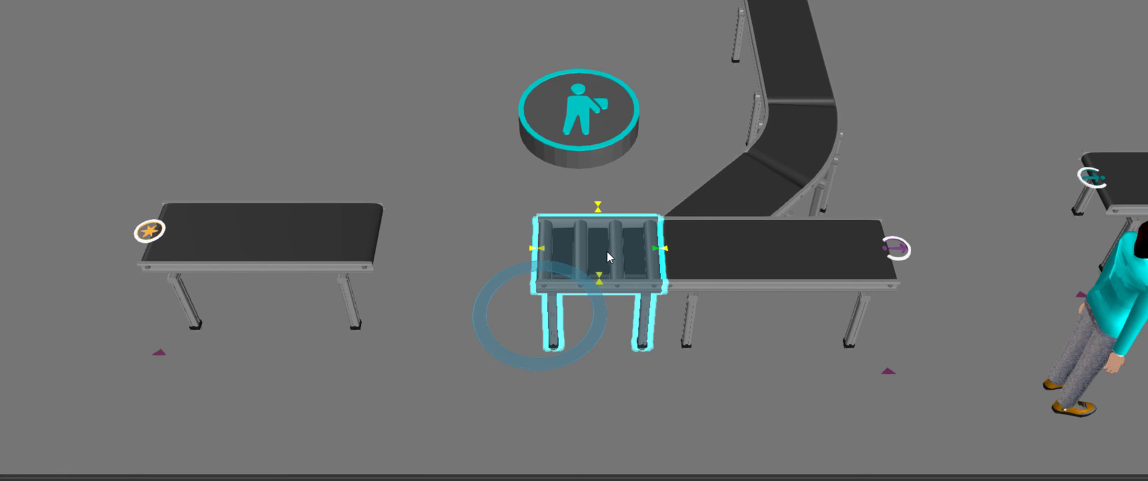
{"action": "scroll", "coordinate": [607, 250], "scroll_direction": "up", "scroll_amount": 4}
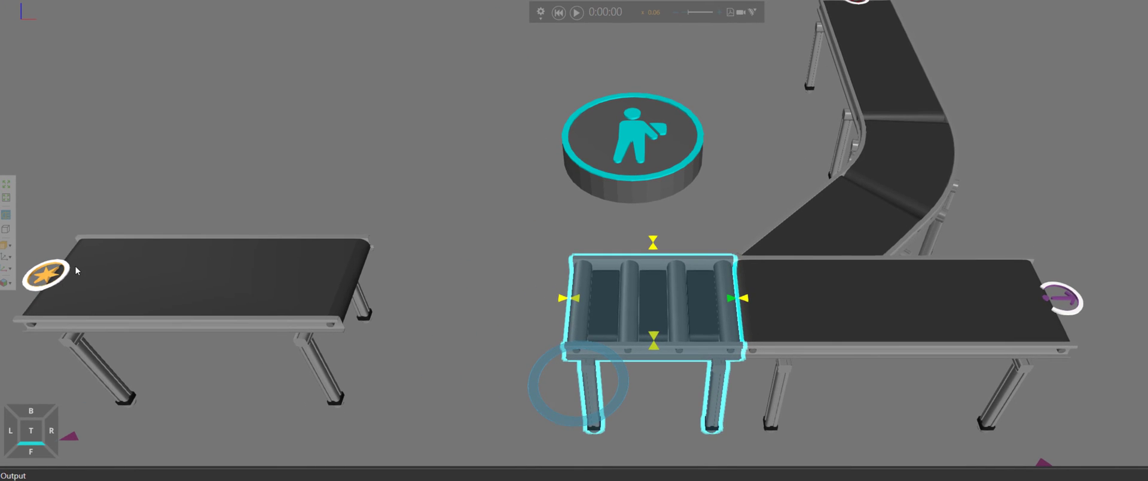
{"action": "left_click", "coordinate": [78, 272]}
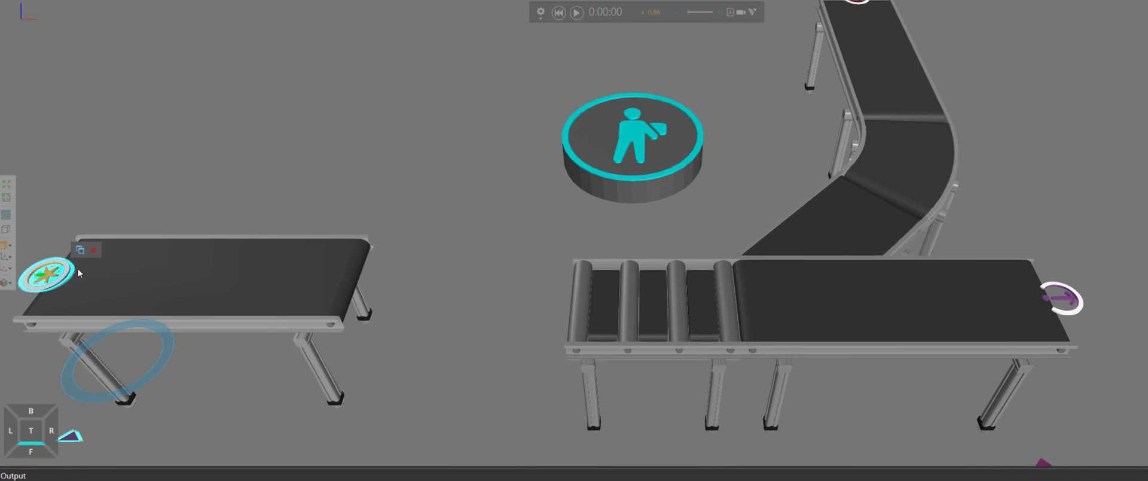
{"action": "left_click", "coordinate": [141, 273]}
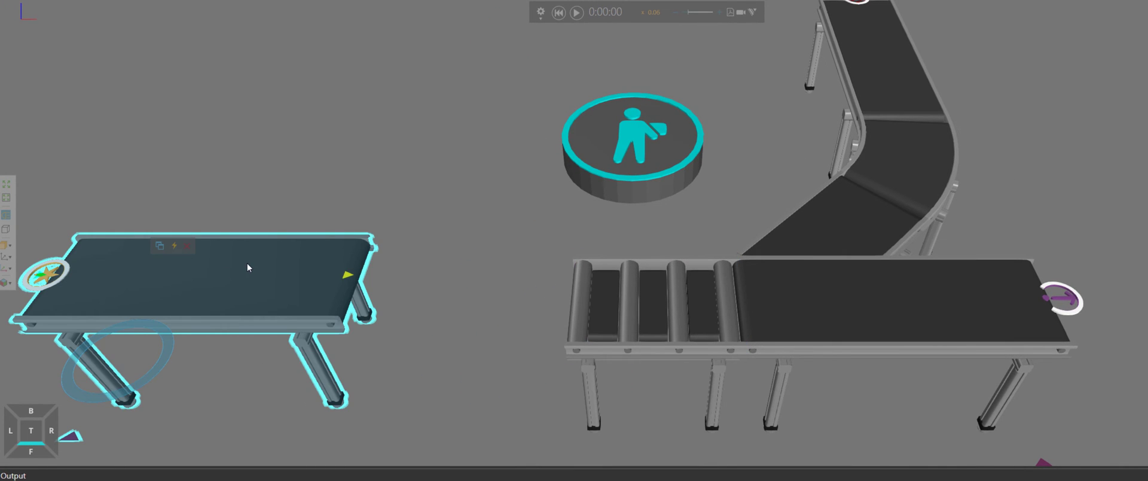
{"action": "left_click_drag", "start_coordinate": [237, 292], "coordinate": [405, 314]}
{"action": "scroll", "coordinate": [396, 313], "scroll_direction": "down", "scroll_amount": 3}
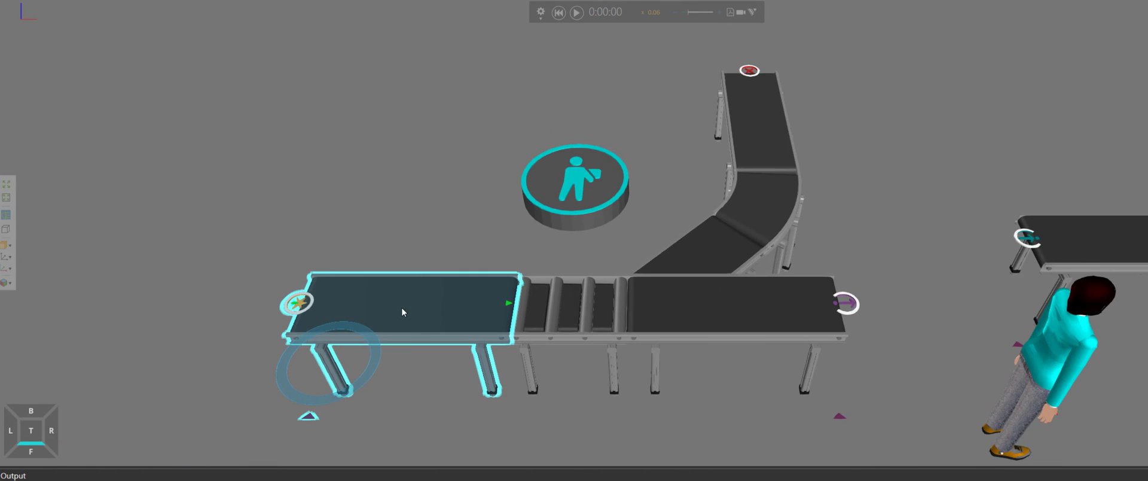
- Duplicate the feeder and its conveyor, turn the copy perpendicular to the line, and attach it to the Crossing Conveyor's front side
{"action": "right_click", "coordinate": [402, 308]}
{"action": "left_click", "coordinate": [422, 317]}
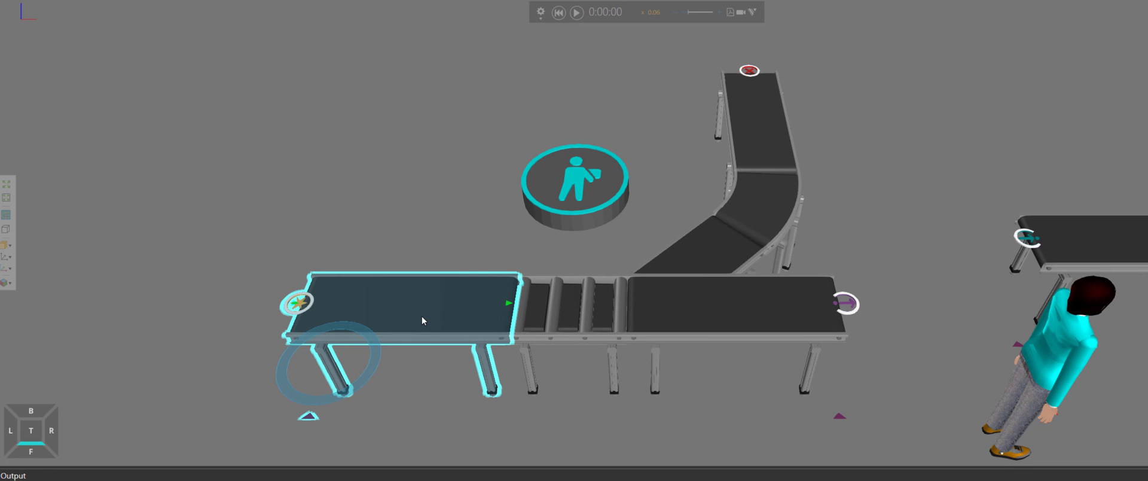
{"action": "right_click", "coordinate": [408, 243]}
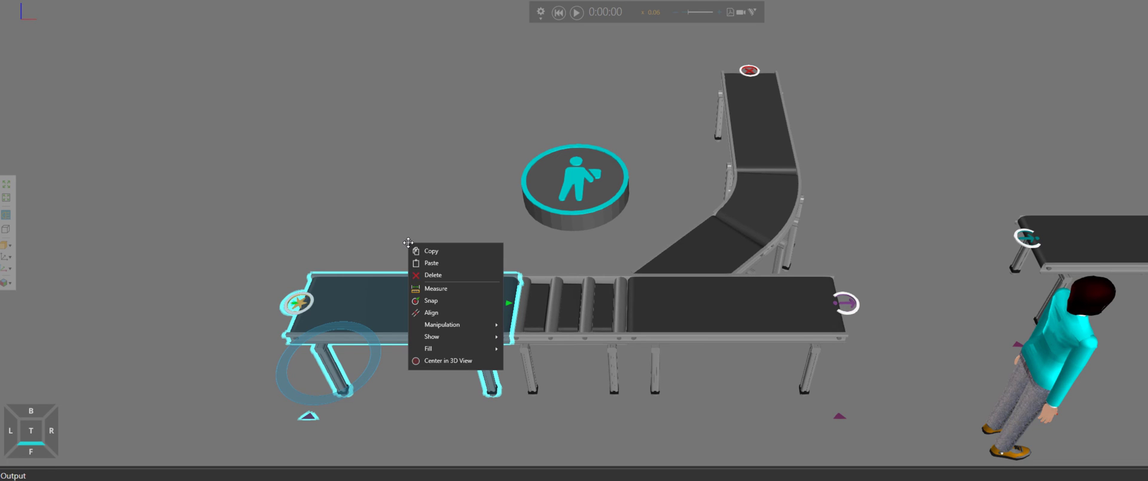
{"action": "left_click", "coordinate": [448, 263]}
{"action": "right_click_drag", "start_coordinate": [444, 150], "coordinate": [384, 127], "text": "ctrl"}
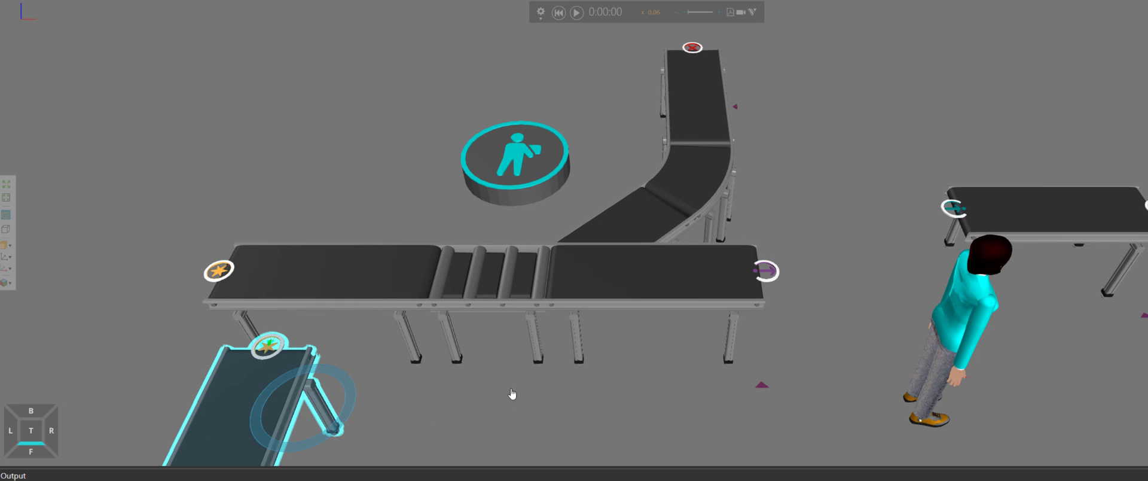
{"action": "right_click_drag", "start_coordinate": [512, 394], "coordinate": [466, 339], "text": "ctrl"}
{"action": "left_click_drag", "start_coordinate": [297, 316], "coordinate": [298, 203]}
{"action": "left_click_drag", "start_coordinate": [342, 175], "coordinate": [366, 241]}
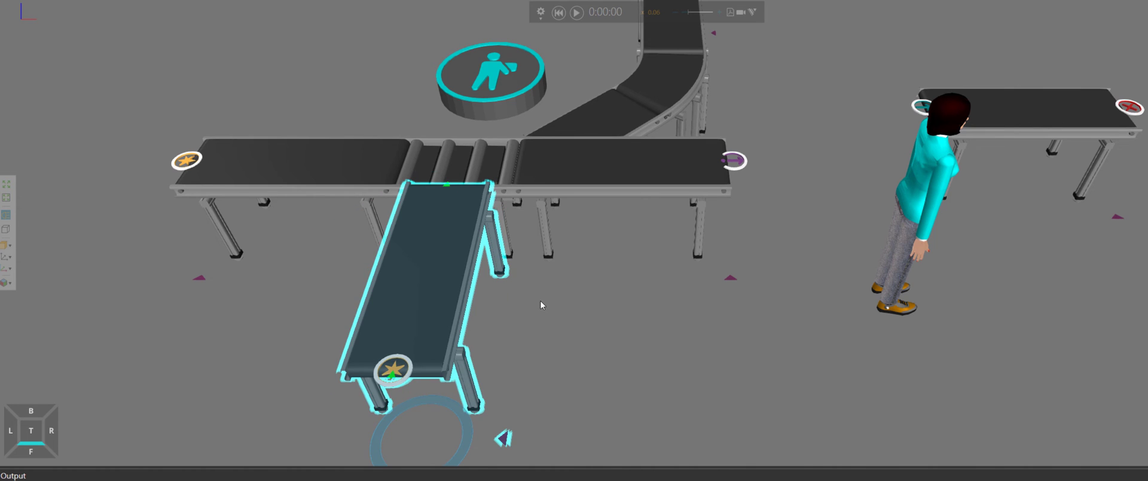
{"action": "scroll", "coordinate": [548, 281], "scroll_direction": "up", "scroll_amount": 2}
{"action": "scroll", "coordinate": [544, 247], "scroll_direction": "up", "scroll_amount": 4}
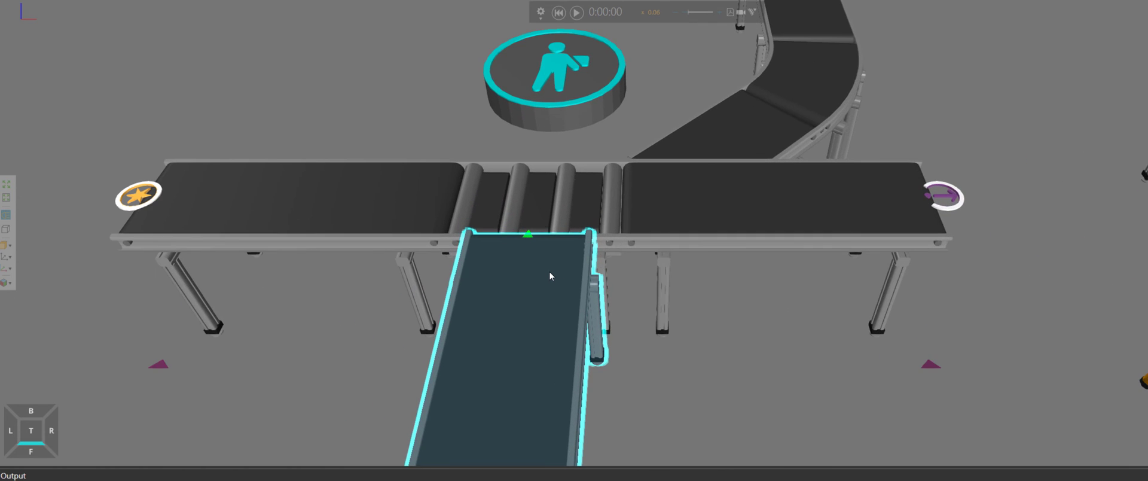
{"action": "scroll", "coordinate": [549, 271], "scroll_direction": "down", "scroll_amount": 5}
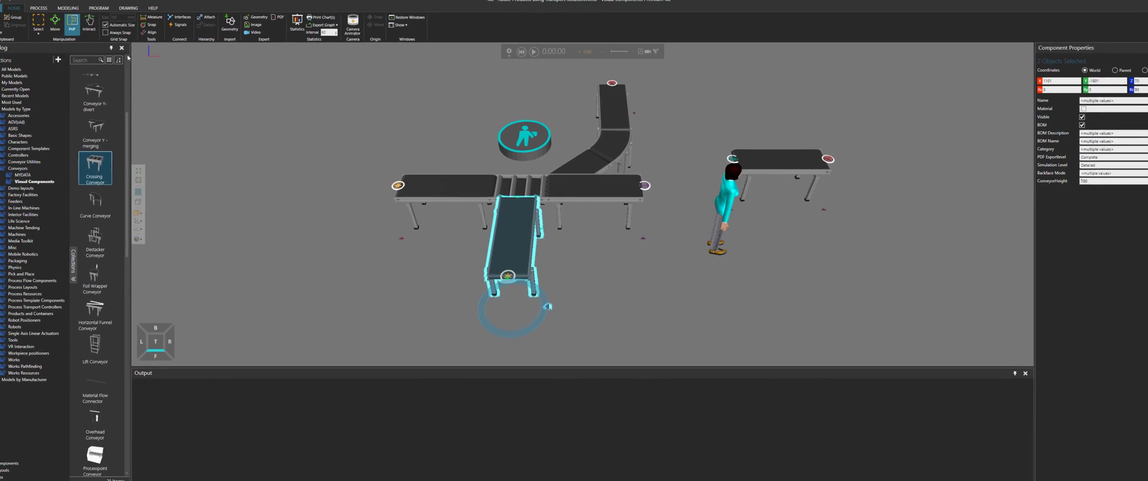
- Show the process nodes and examine the original feeder's routine with its TransportIn and TransportOut statements
{"action": "left_click", "coordinate": [54, 12]}
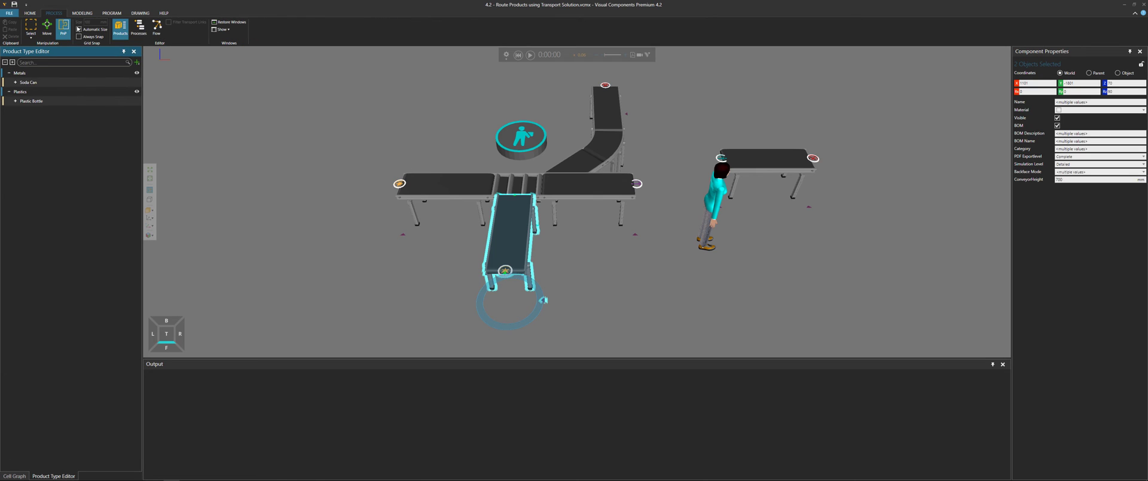
{"action": "left_click", "coordinate": [142, 30]}
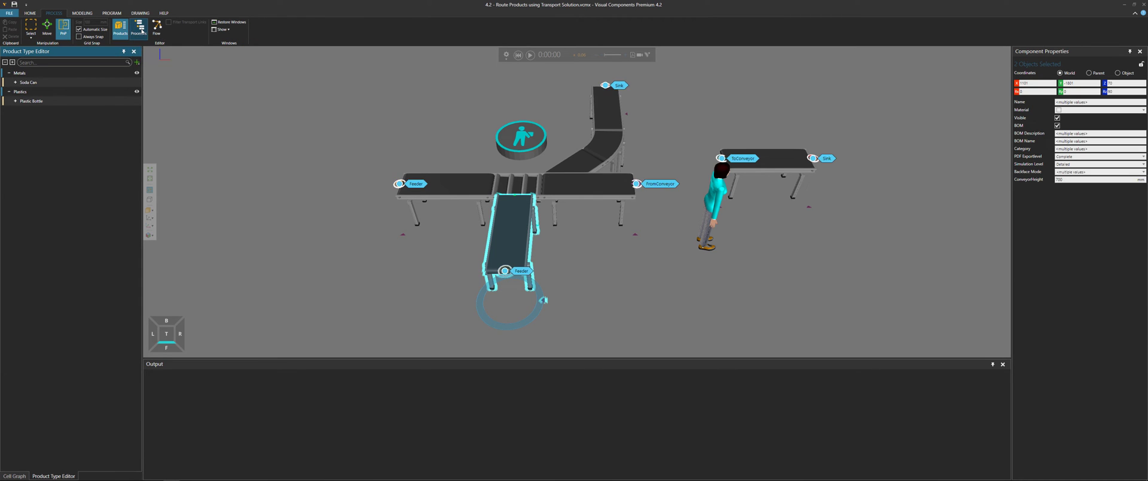
{"action": "double_click", "coordinate": [415, 186]}
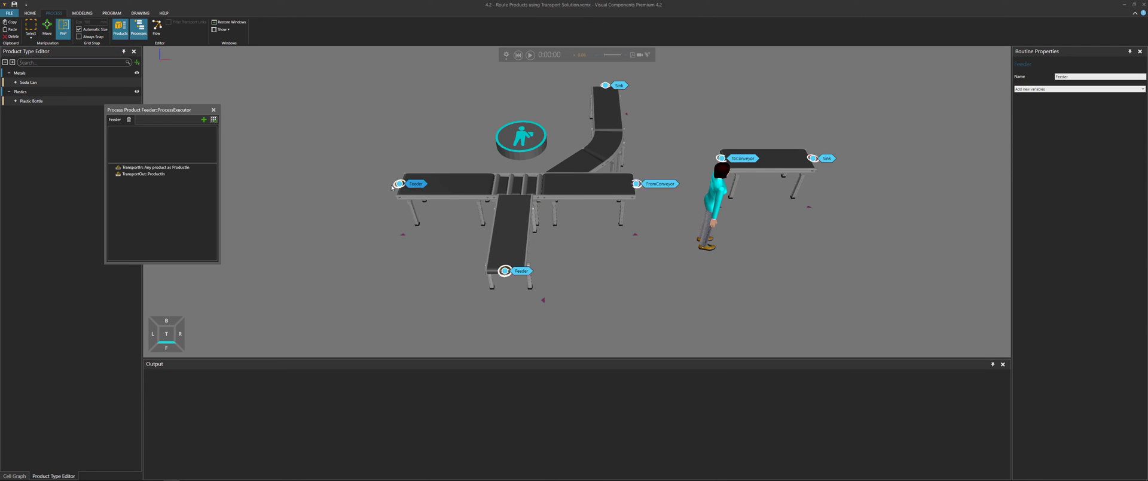
{"action": "left_click", "coordinate": [155, 167]}
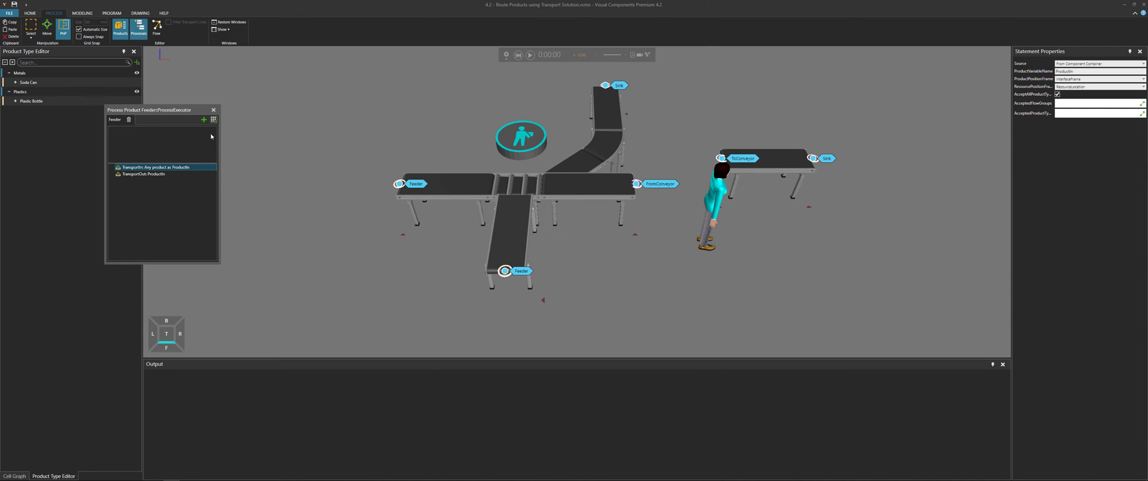
{"action": "left_click_drag", "start_coordinate": [188, 110], "coordinate": [965, 52]}
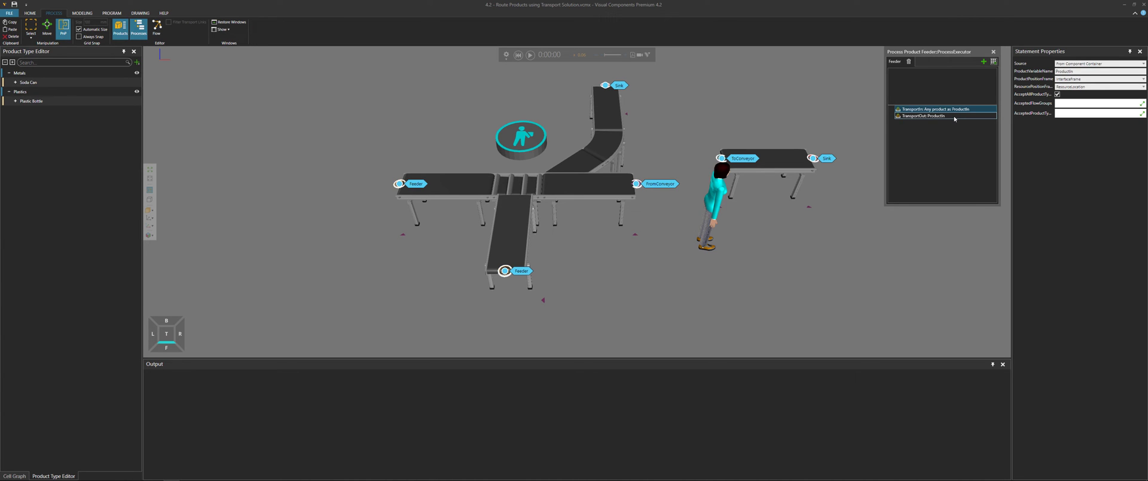
{"action": "left_click", "coordinate": [993, 52]}
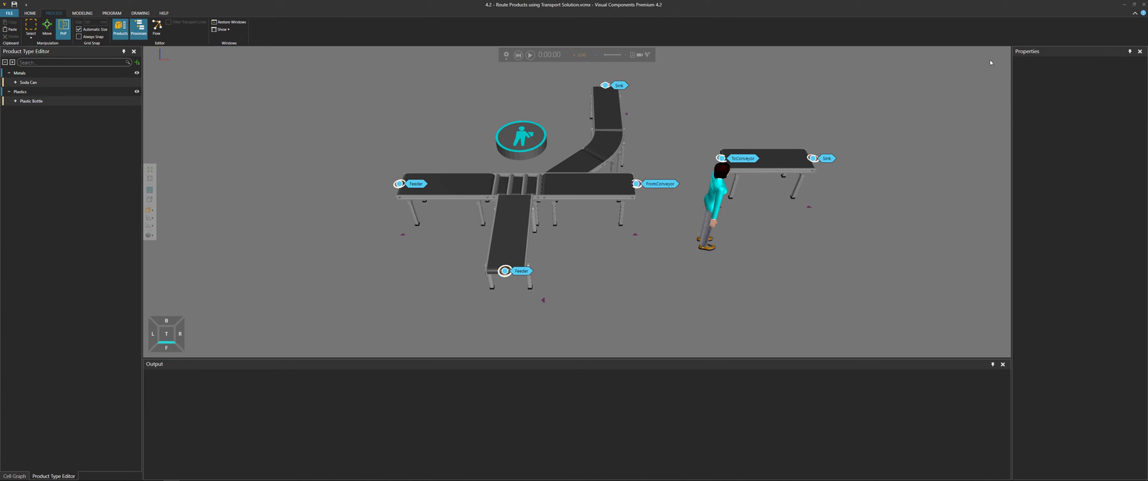
{"action": "double_click", "coordinate": [416, 186]}
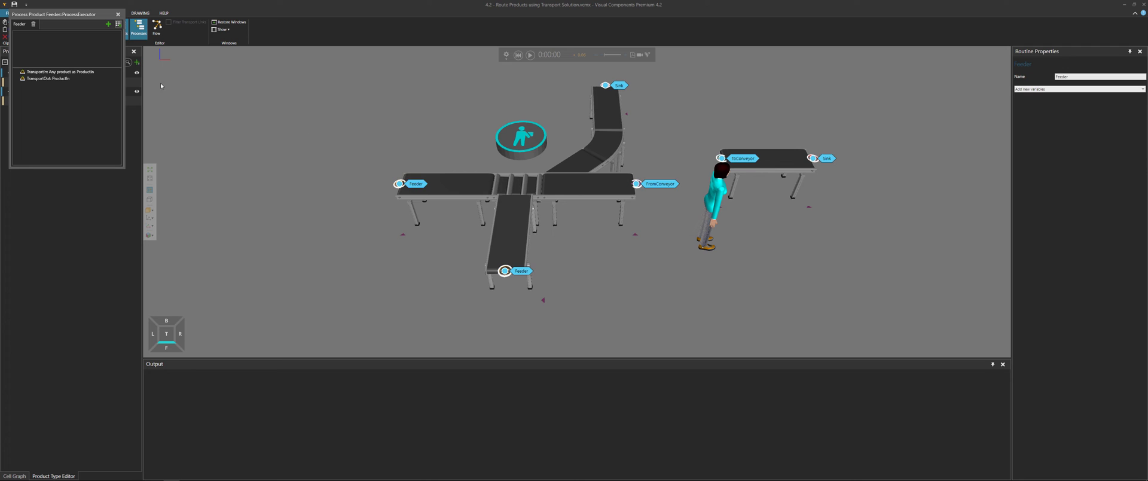
{"action": "left_click_drag", "start_coordinate": [80, 18], "coordinate": [623, 166]}
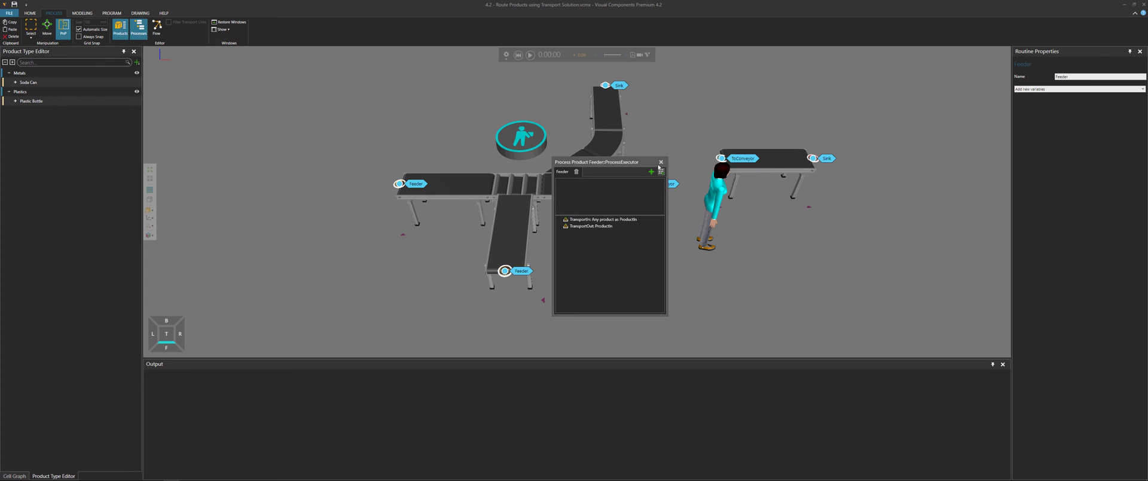
{"action": "left_click", "coordinate": [612, 220]}
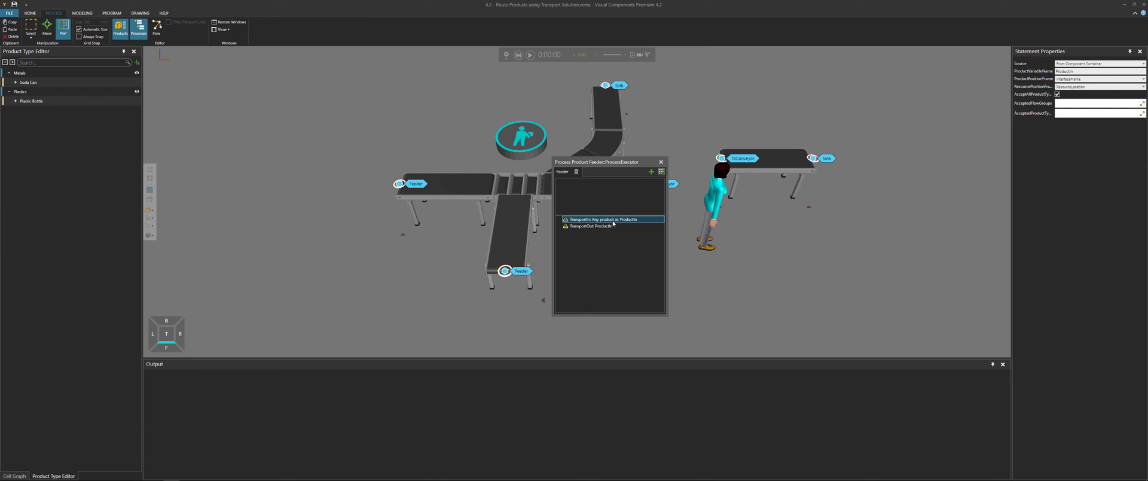
{"action": "left_click", "coordinate": [662, 162]}
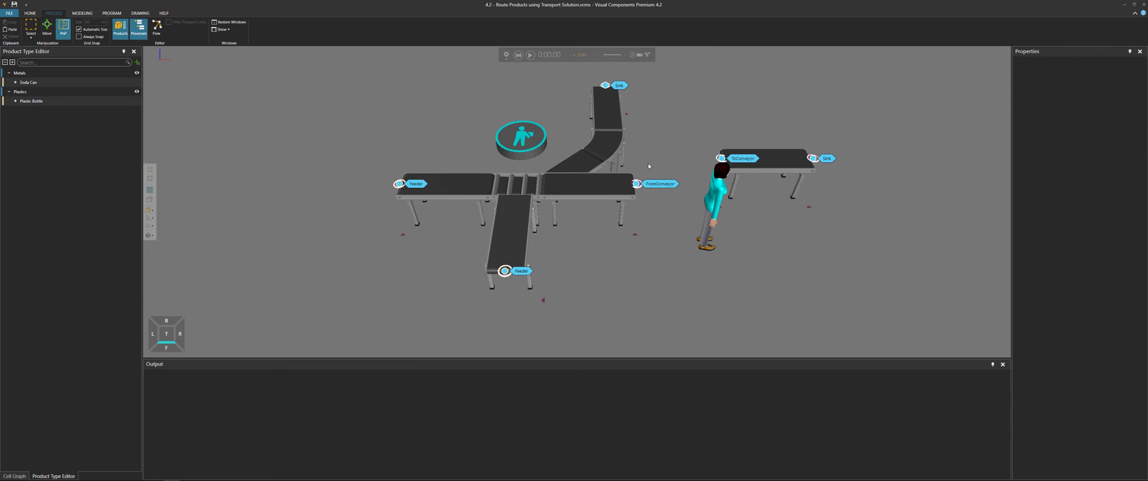
- Set the original feeder's product creation to Single feed mode with Soda Can as the part
{"action": "left_click", "coordinate": [30, 12]}
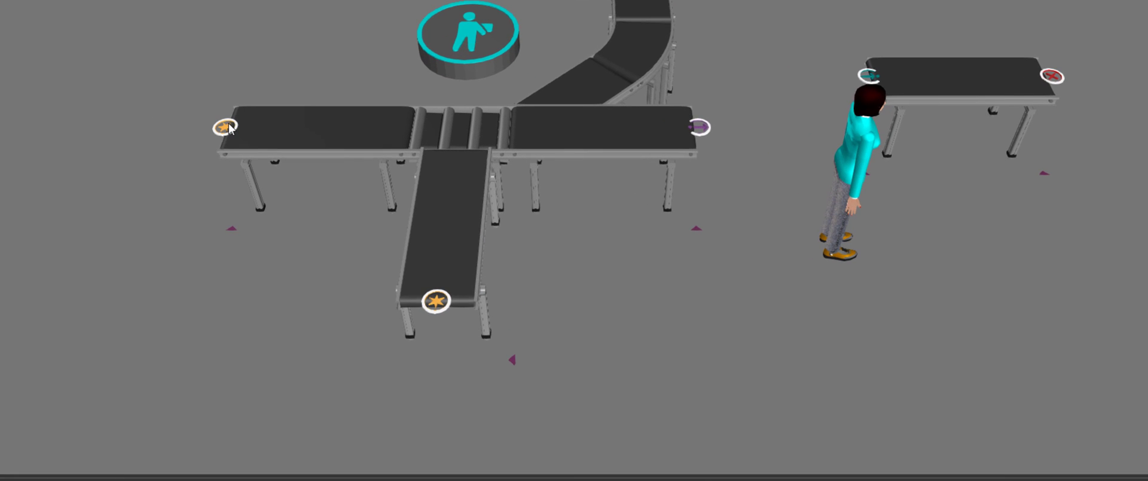
{"action": "left_click", "coordinate": [365, 172]}
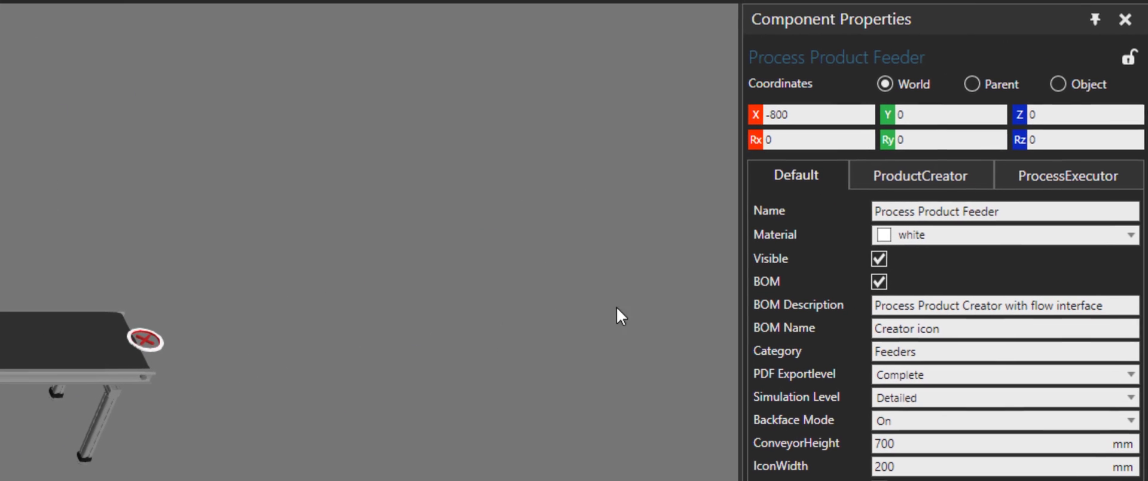
{"action": "left_click", "coordinate": [912, 178]}
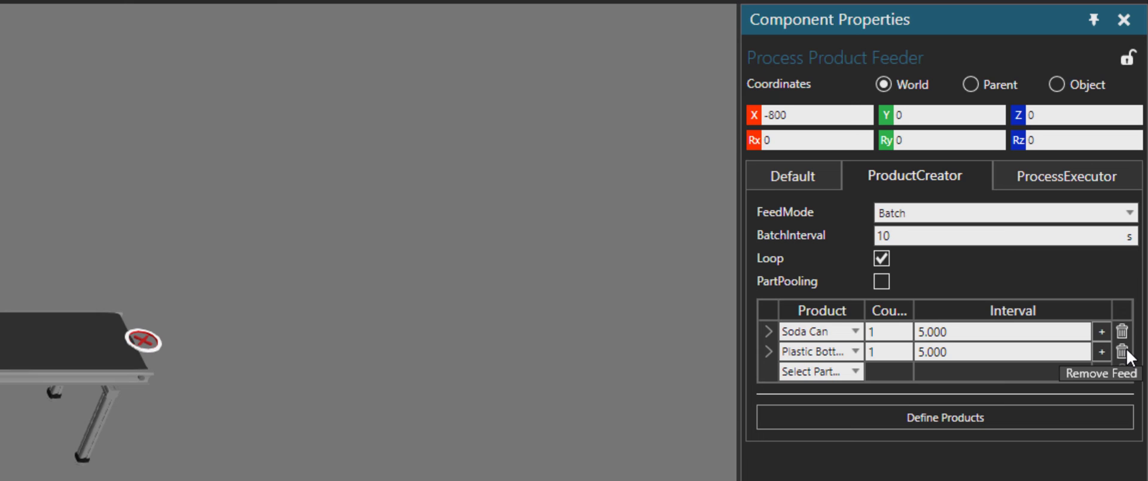
{"action": "left_click", "coordinate": [1129, 213]}
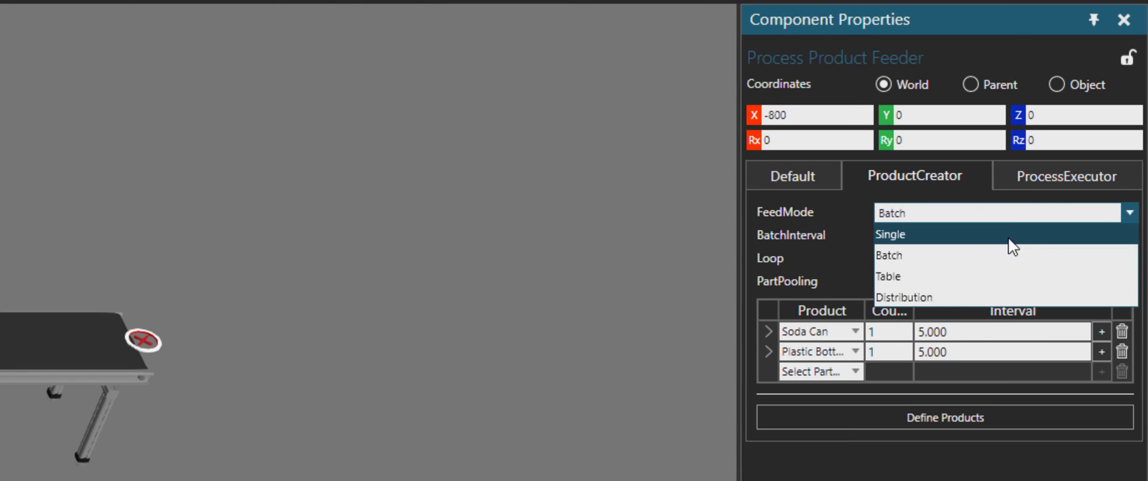
{"action": "left_click", "coordinate": [968, 239]}
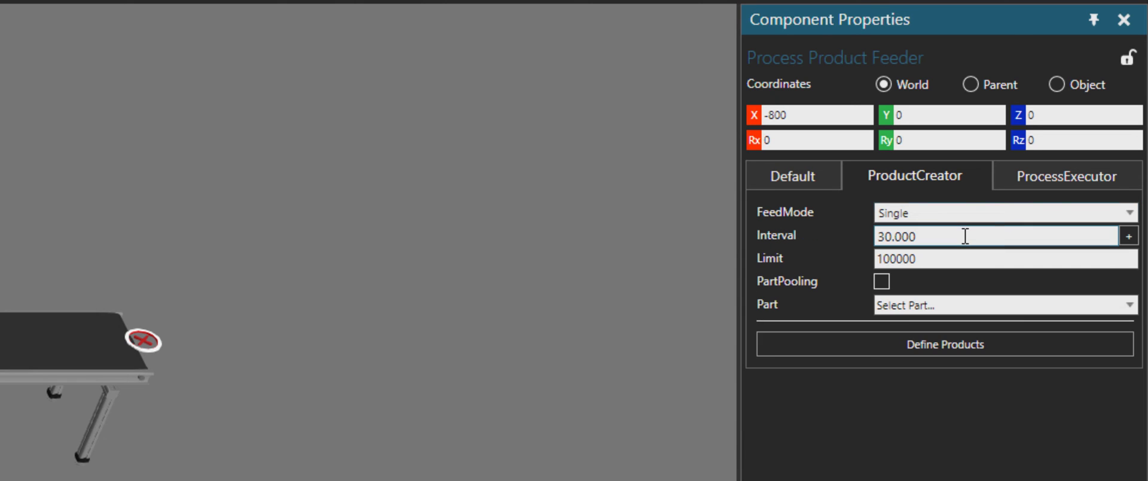
{"action": "left_click", "coordinate": [935, 304]}
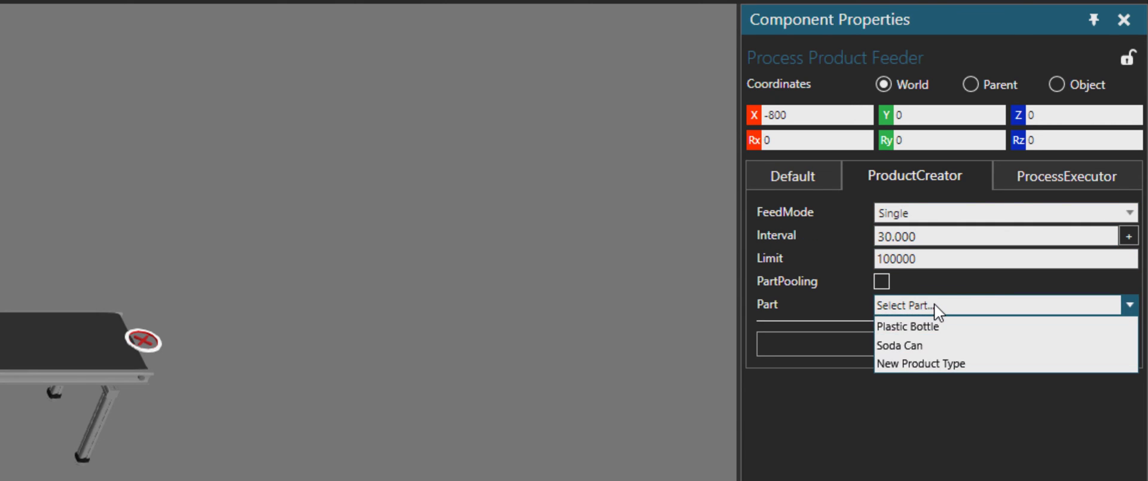
{"action": "left_click", "coordinate": [927, 345]}
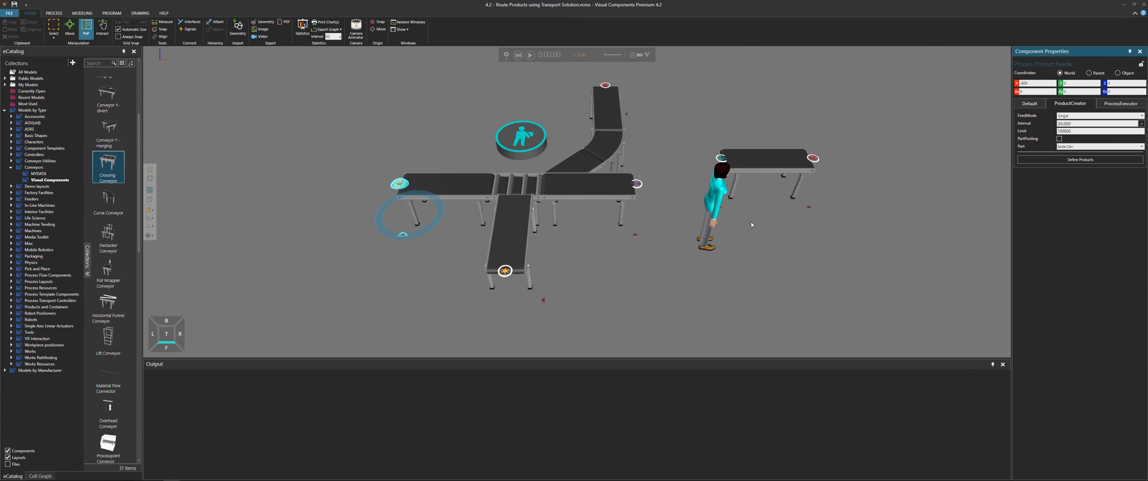
- Set the duplicated feeder's product creation to Single feed mode with Plastic Bottle as the part
{"action": "left_click", "coordinate": [507, 272]}
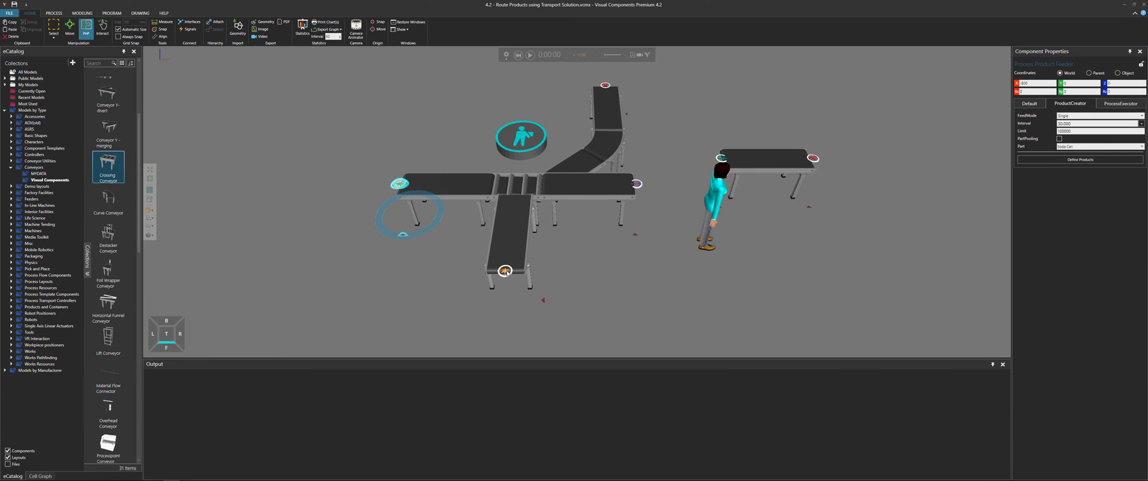
{"action": "left_click", "coordinate": [506, 272]}
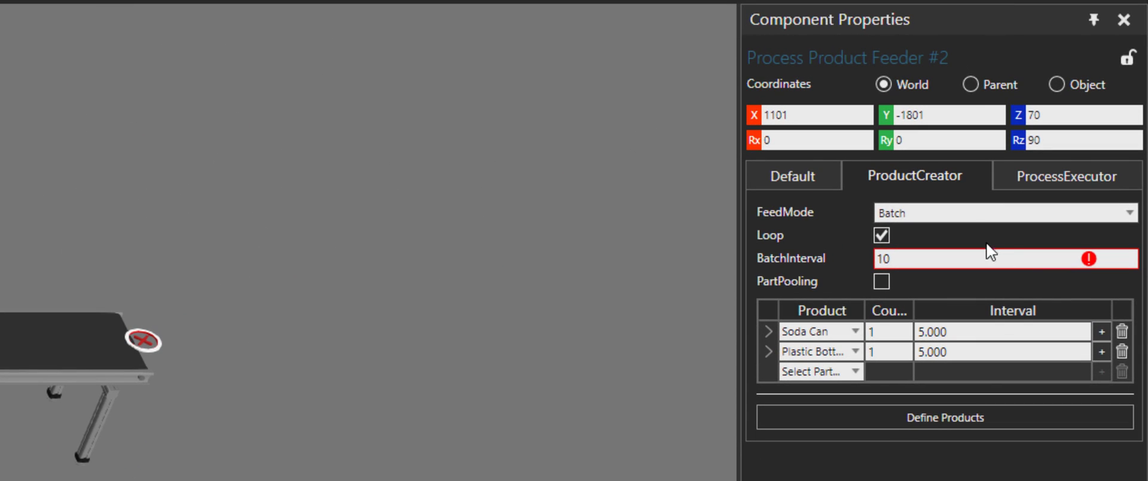
{"action": "left_click", "coordinate": [956, 215]}
{"action": "left_click", "coordinate": [956, 233]}
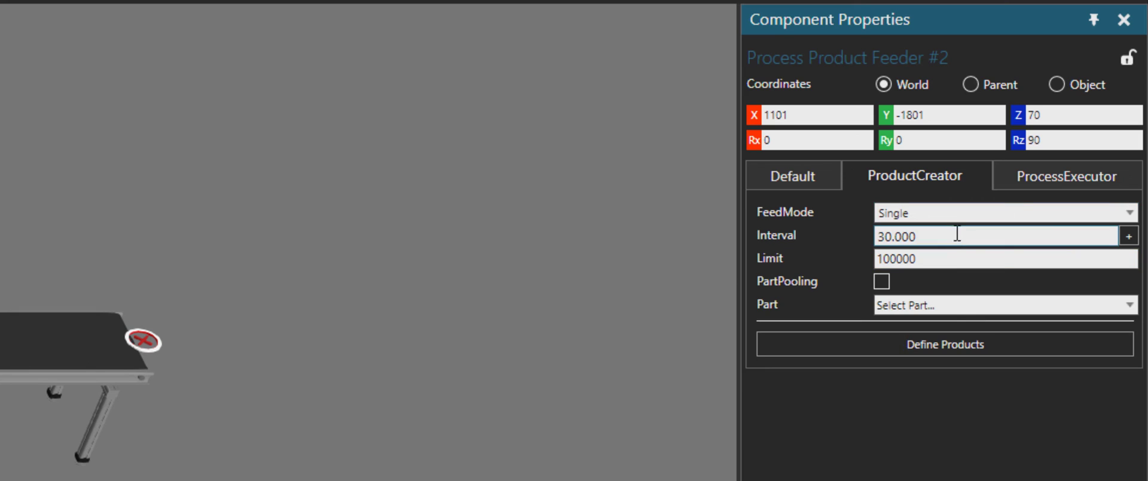
{"action": "left_click", "coordinate": [948, 305]}
{"action": "left_click", "coordinate": [938, 324]}
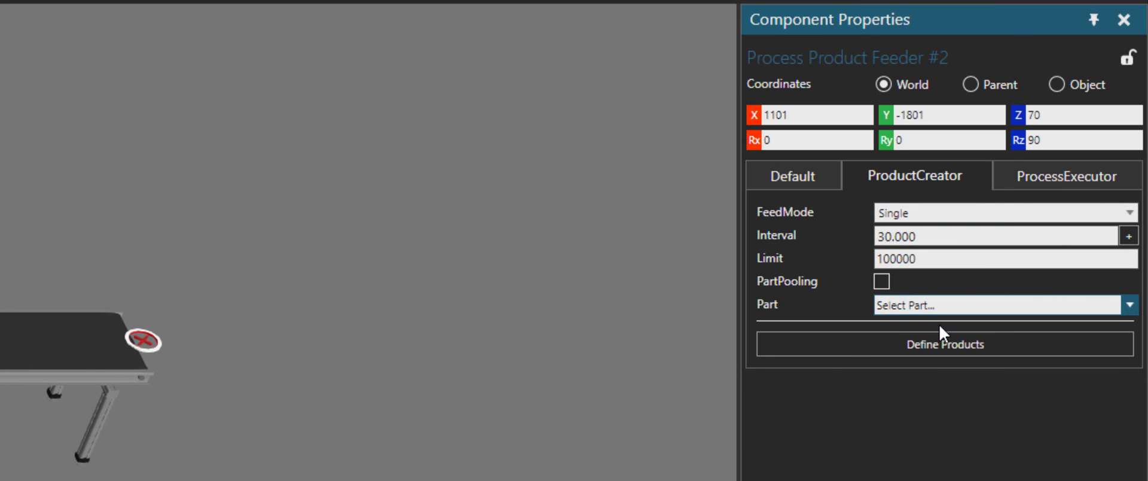
- Set the feed interval to 10 on both the plastic bottle feeder and the soda can feeder
{"action": "left_click", "coordinate": [933, 237]}
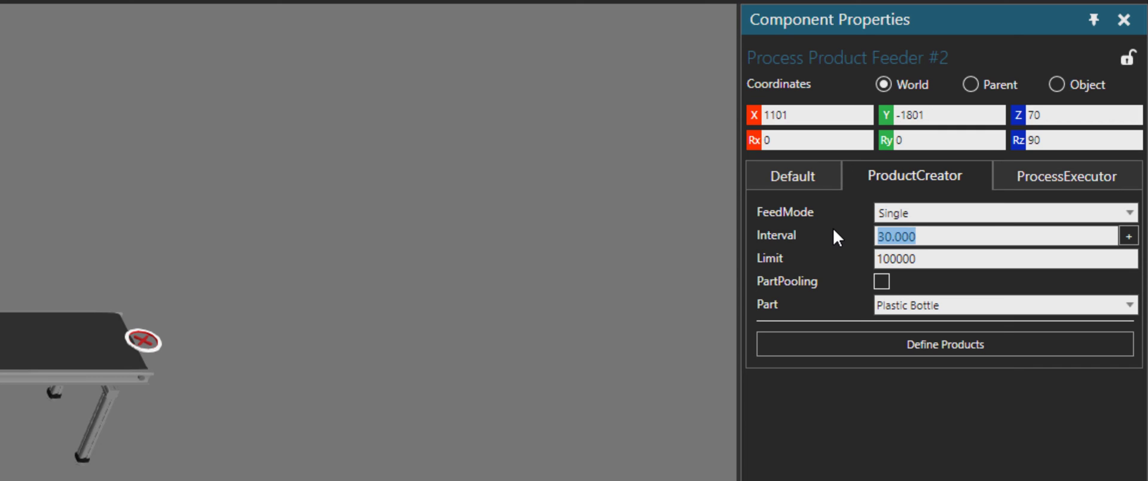
{"action": "type", "text": "10"}
{"action": "key", "text": "Return"}
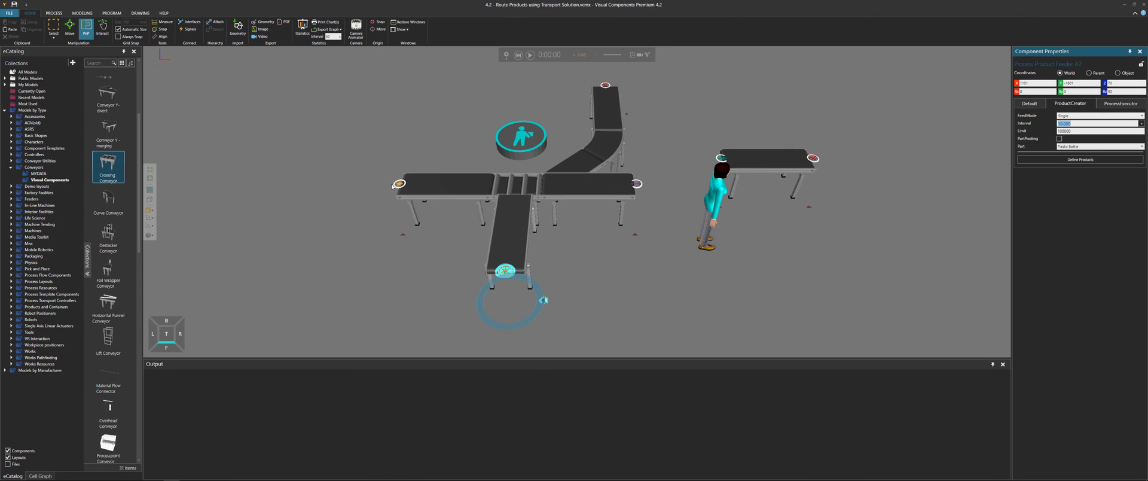
{"action": "left_click", "coordinate": [398, 185]}
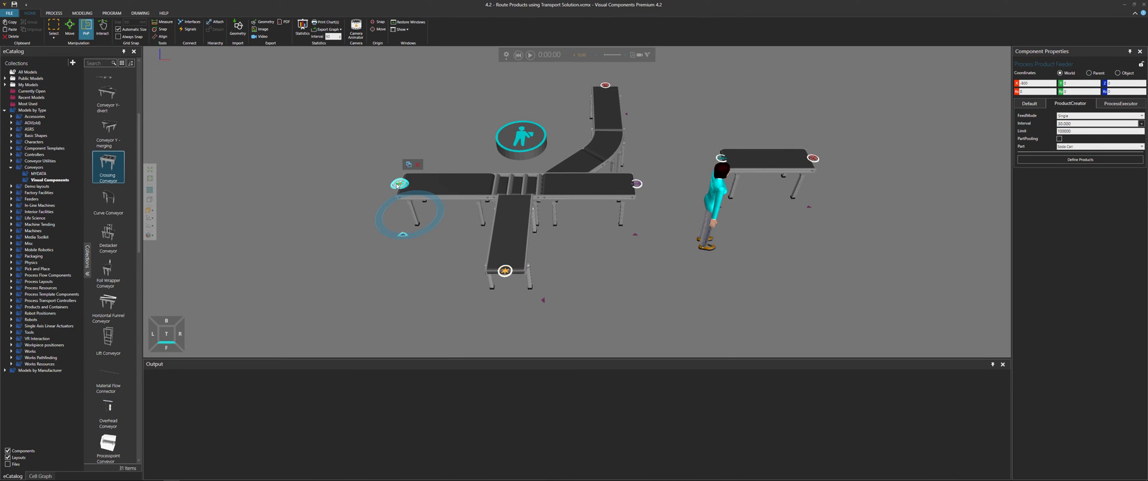
{"action": "left_click", "coordinate": [1076, 124]}
{"action": "type", "text": "10"}
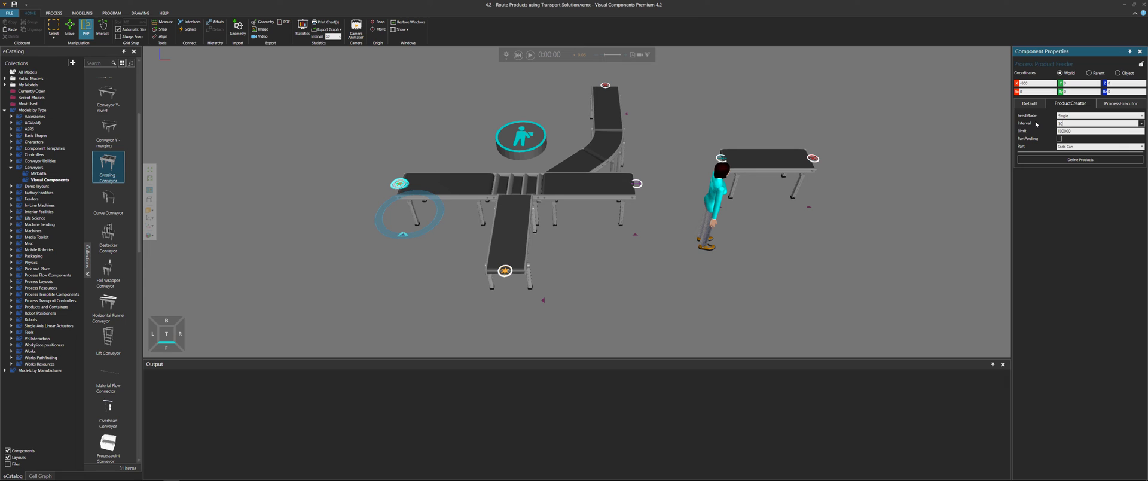
{"action": "key", "text": "Return"}
- Rebuild the Crossing Conveyor's routing rule as a Cyclic rule with Back as its only connection
{"action": "left_click", "coordinate": [523, 186]}
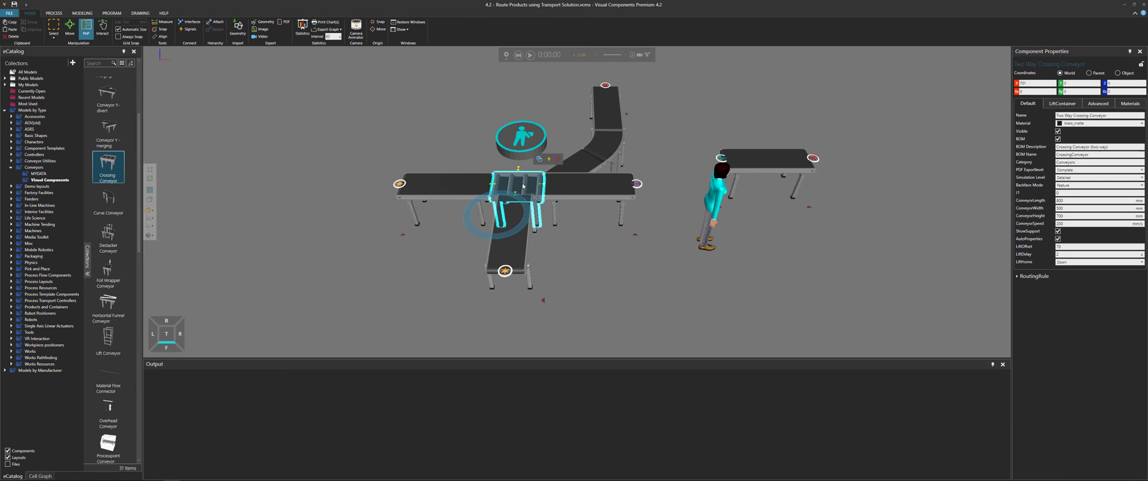
{"action": "scroll", "coordinate": [521, 190], "scroll_direction": "up", "scroll_amount": 5}
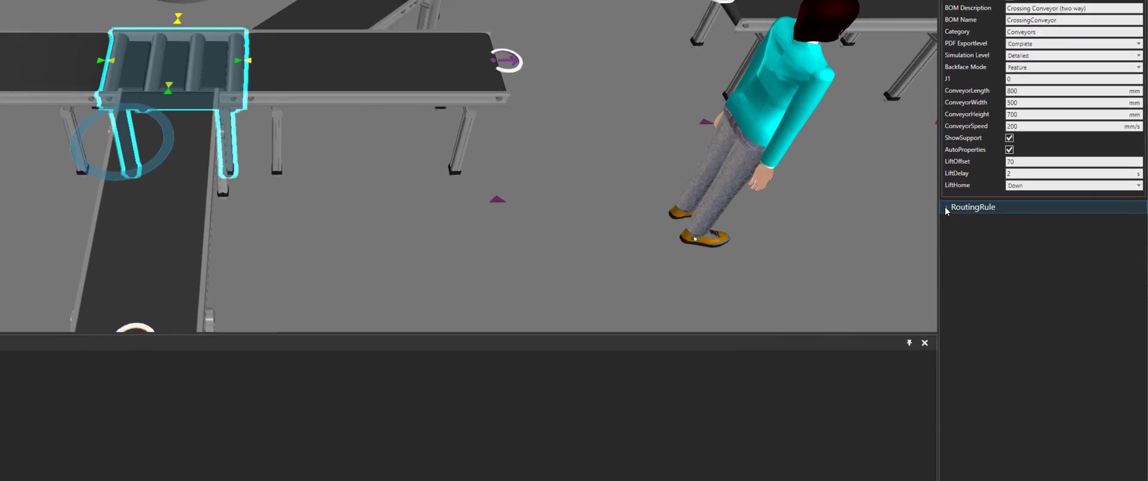
{"action": "left_click", "coordinate": [1016, 276]}
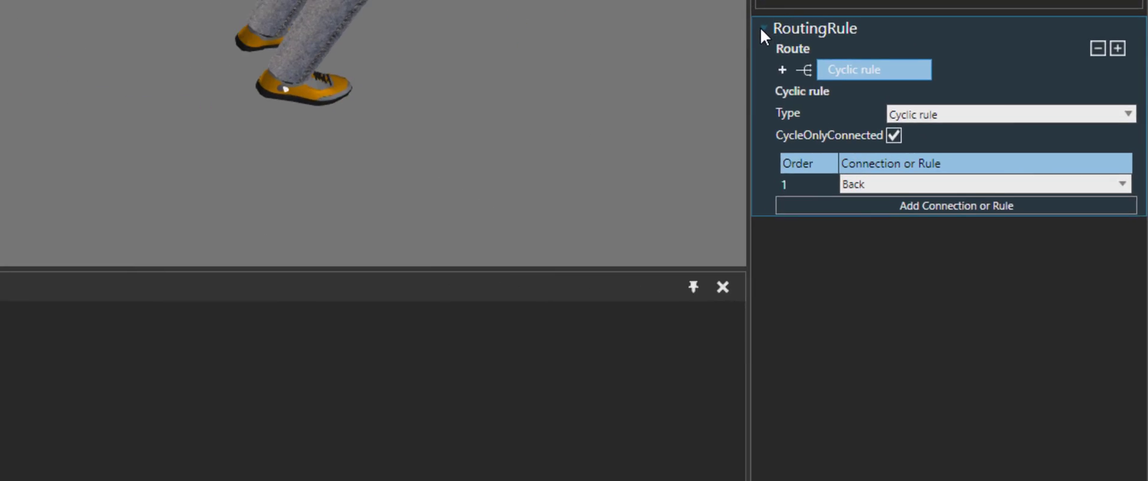
{"action": "left_click", "coordinate": [897, 59]}
{"action": "left_click", "coordinate": [901, 102]}
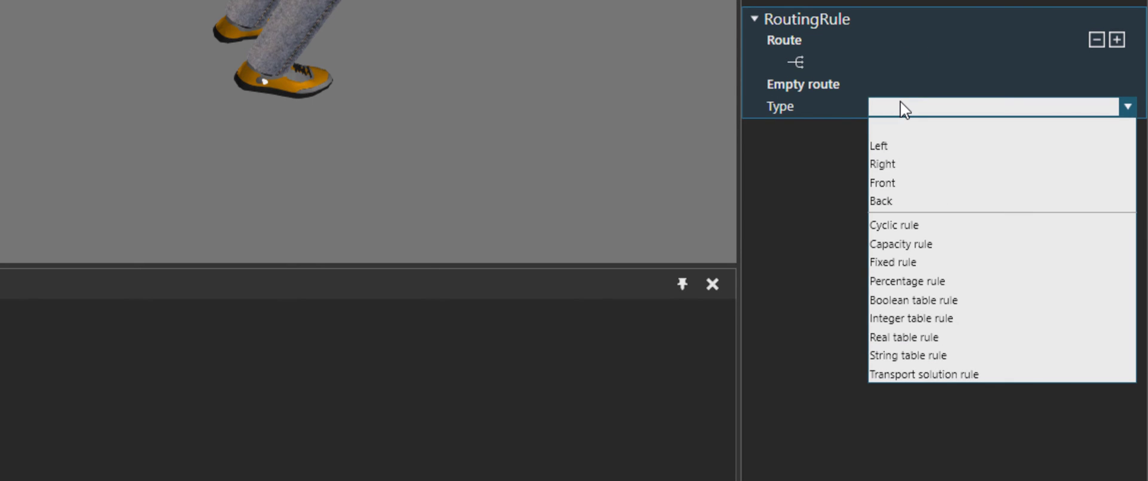
{"action": "left_click", "coordinate": [937, 227]}
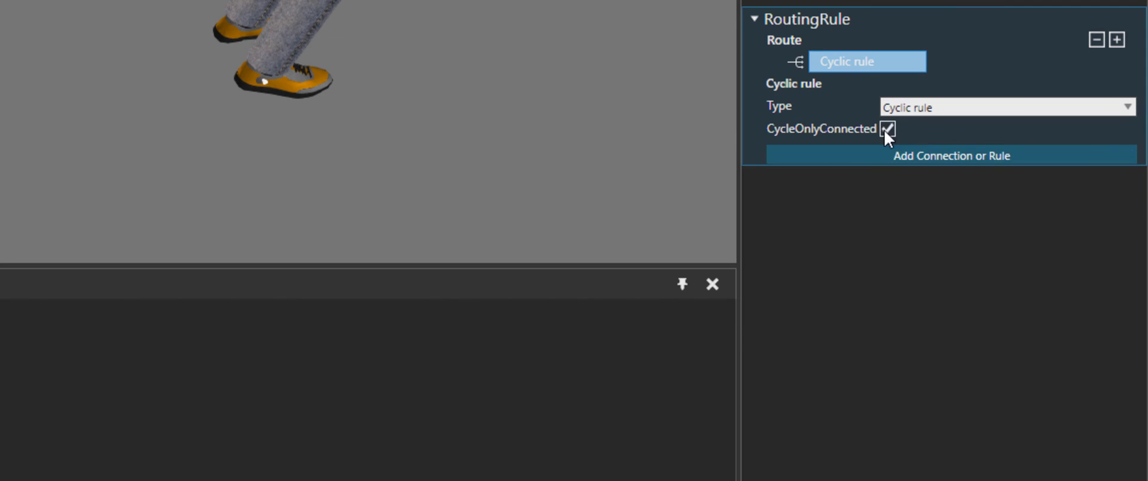
{"action": "left_click", "coordinate": [913, 155]}
{"action": "left_click", "coordinate": [922, 202]}
{"action": "left_click", "coordinate": [923, 203]}
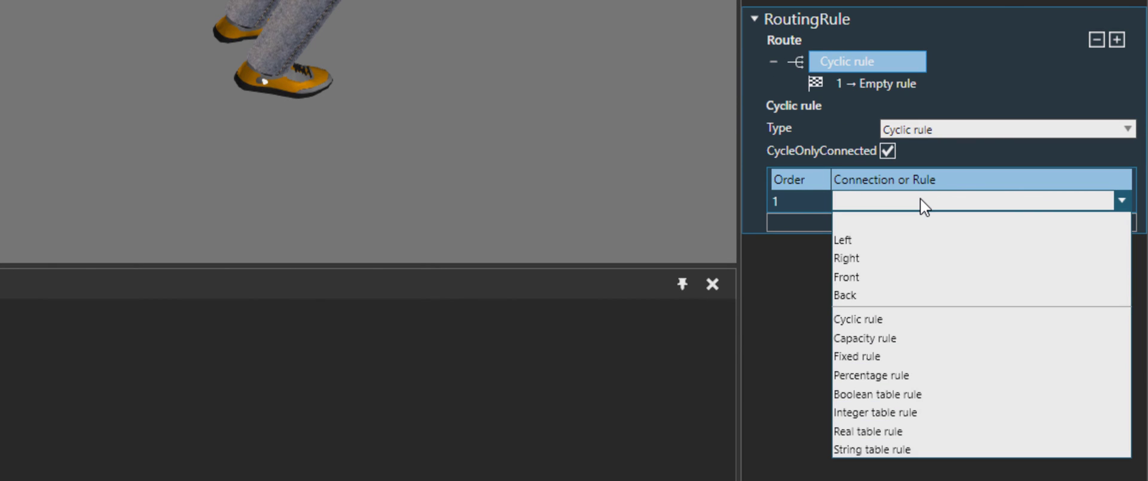
{"action": "left_click", "coordinate": [881, 295]}
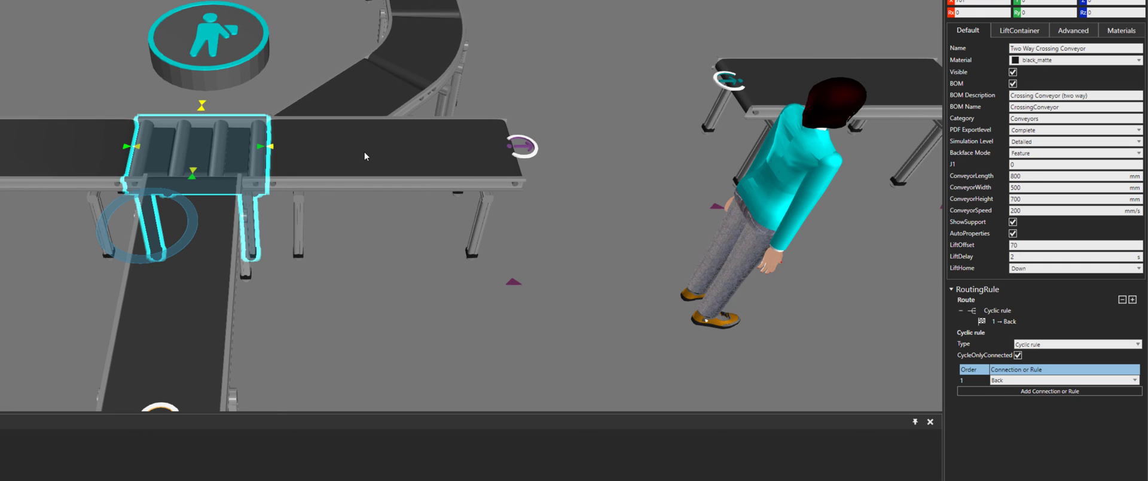
- Examine the Y-divert's transport solution rule, including its rule variable and source node entries
{"action": "left_click", "coordinate": [392, 148]}
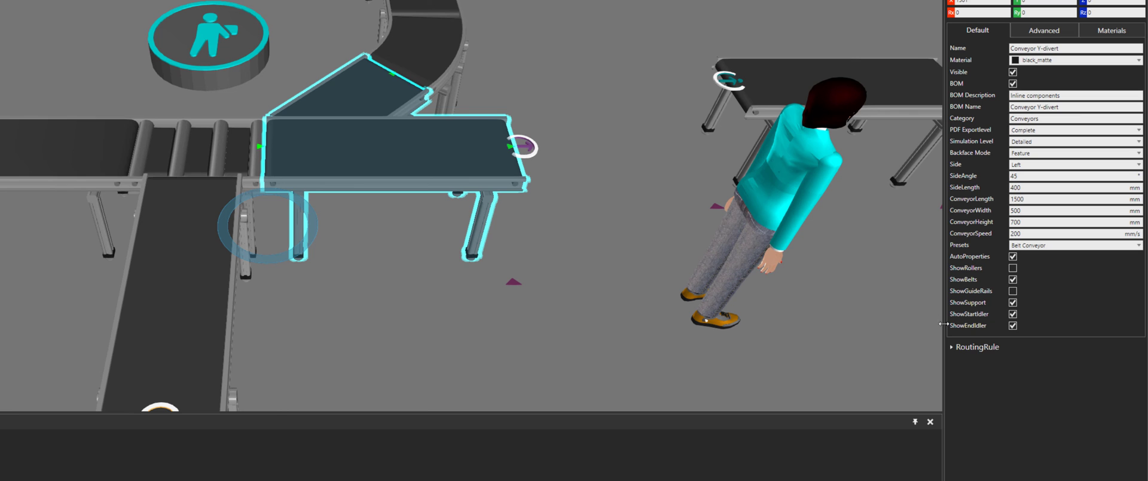
{"action": "left_click", "coordinate": [952, 348]}
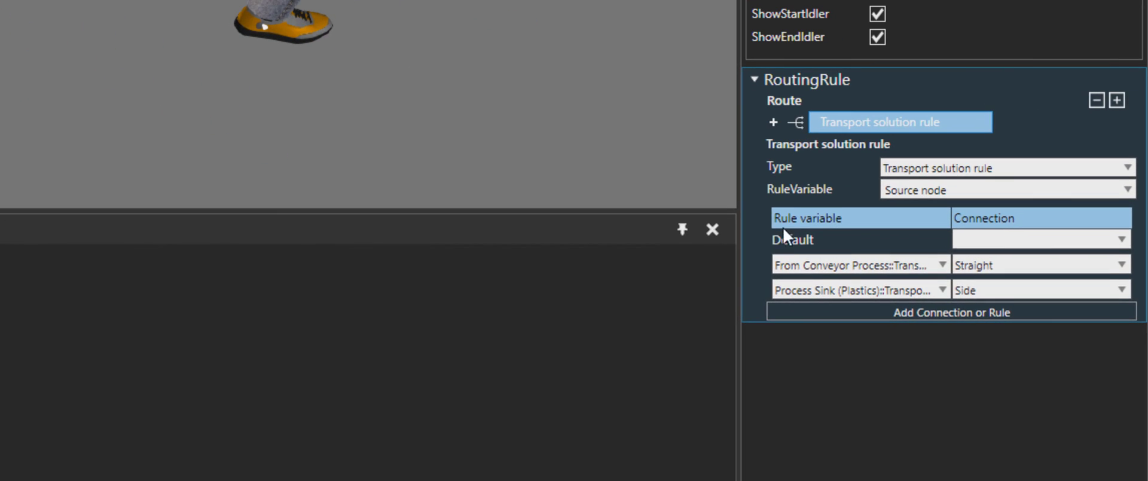
{"action": "left_click", "coordinate": [943, 192]}
{"action": "left_click", "coordinate": [942, 192]}
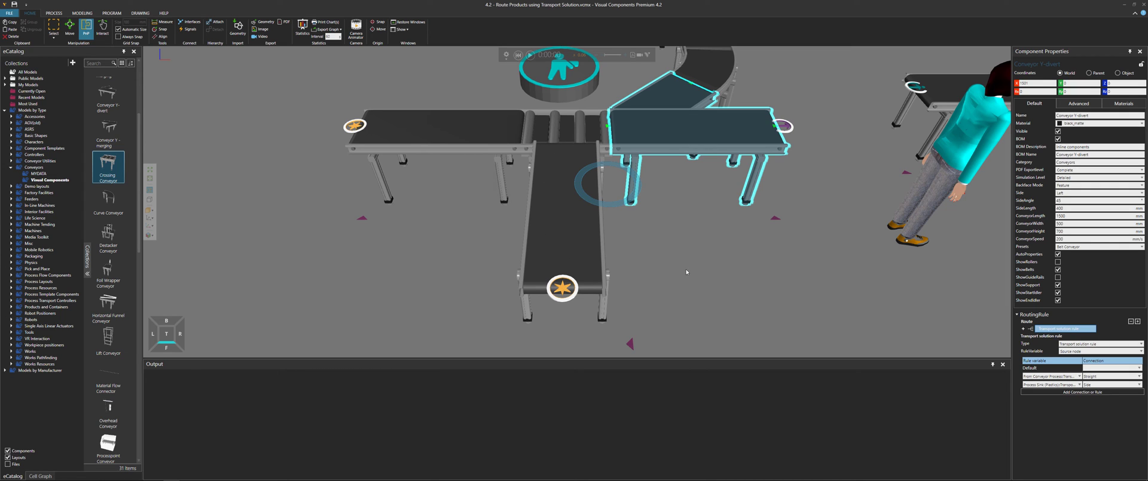
- Rename the plastic bottle feeder as Process Product Feeder (Plastics)
{"action": "left_click", "coordinate": [562, 290]}
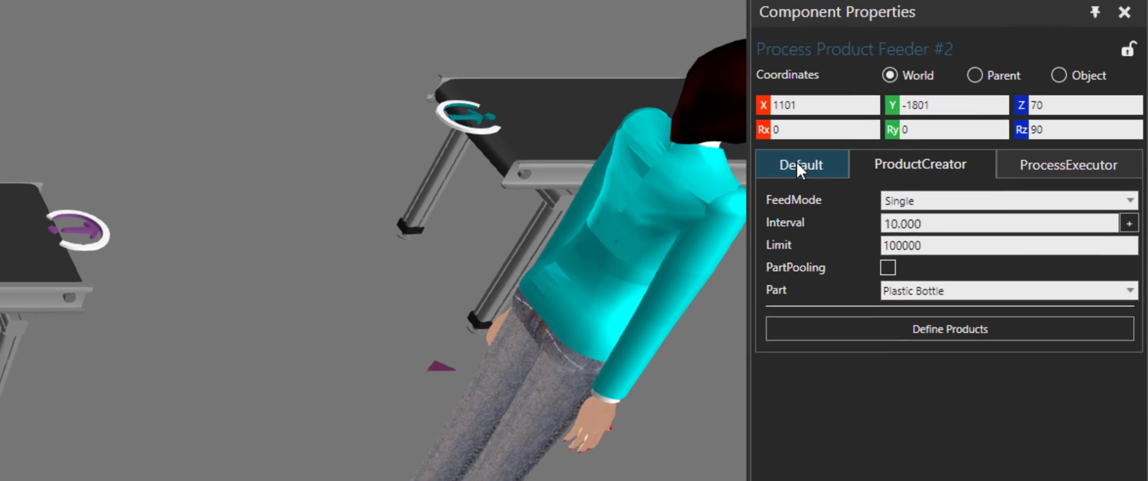
{"action": "left_click", "coordinate": [1029, 103]}
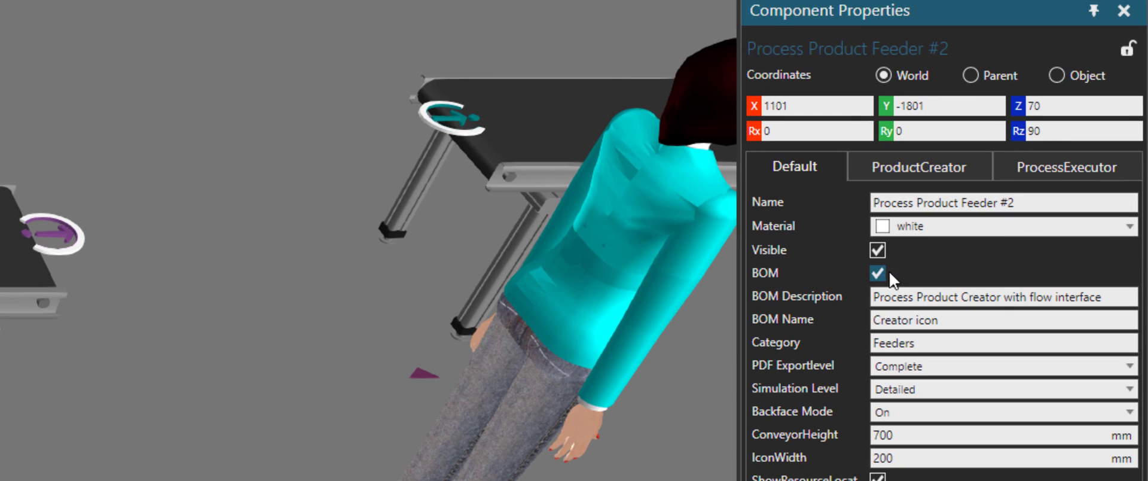
{"action": "left_click", "coordinate": [1028, 204]}
{"action": "key", "text": "BackSpace"}
{"action": "key", "text": "BackSpace"}
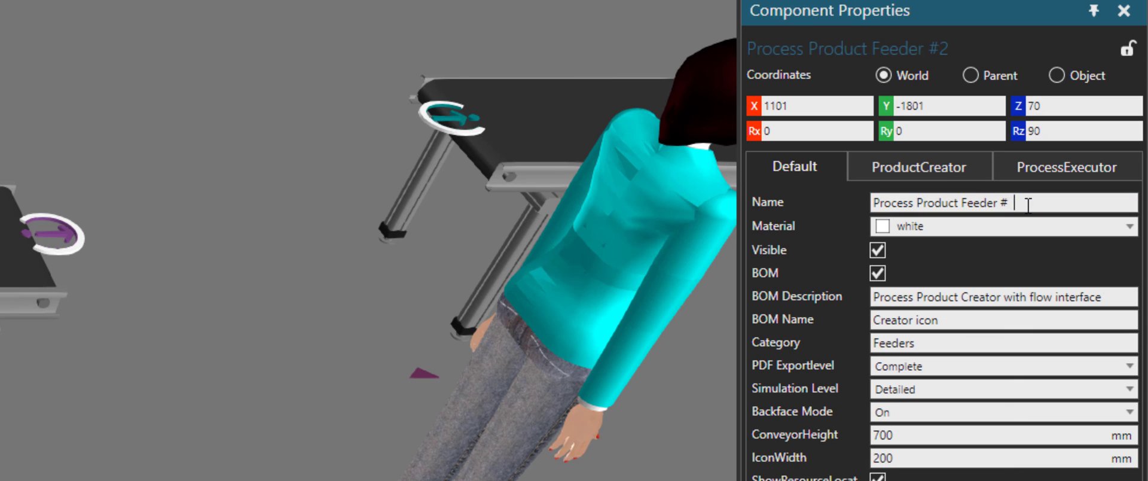
{"action": "type", "text": "(Plastics"}
{"action": "key", "text": "Return"}
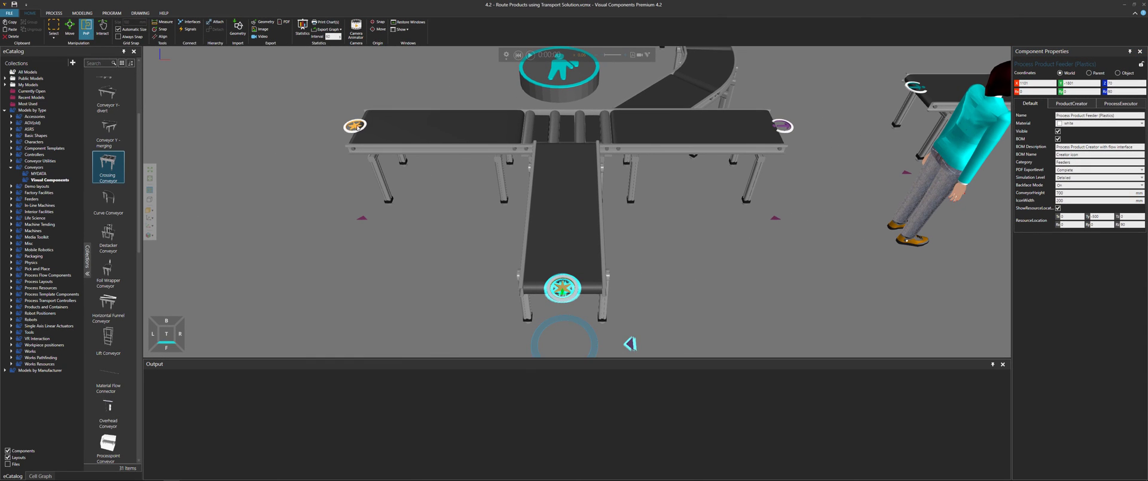
- Rename the soda can feeder as Process Product Feeder (Metals)
{"action": "left_click", "coordinate": [355, 127]}
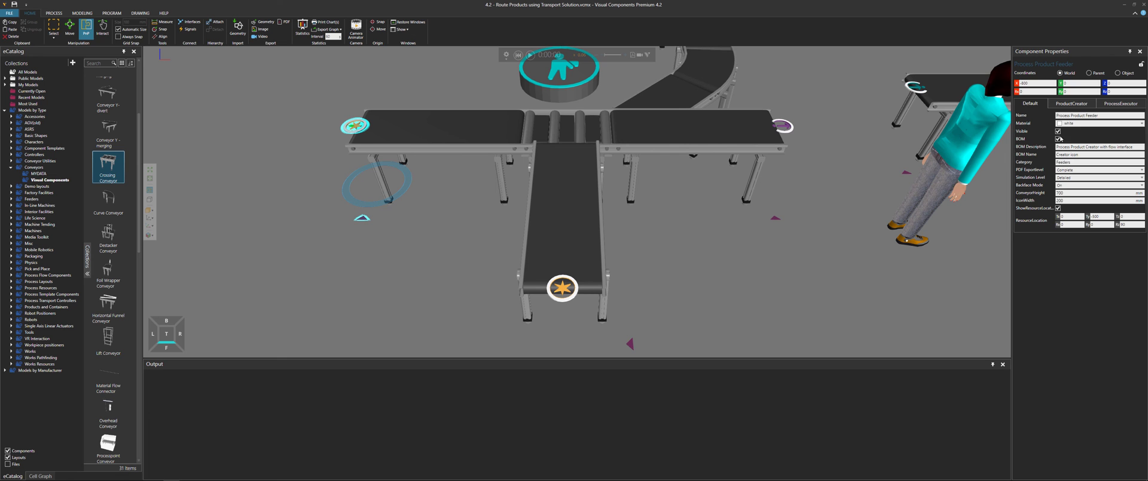
{"action": "left_click", "coordinate": [1104, 117]}
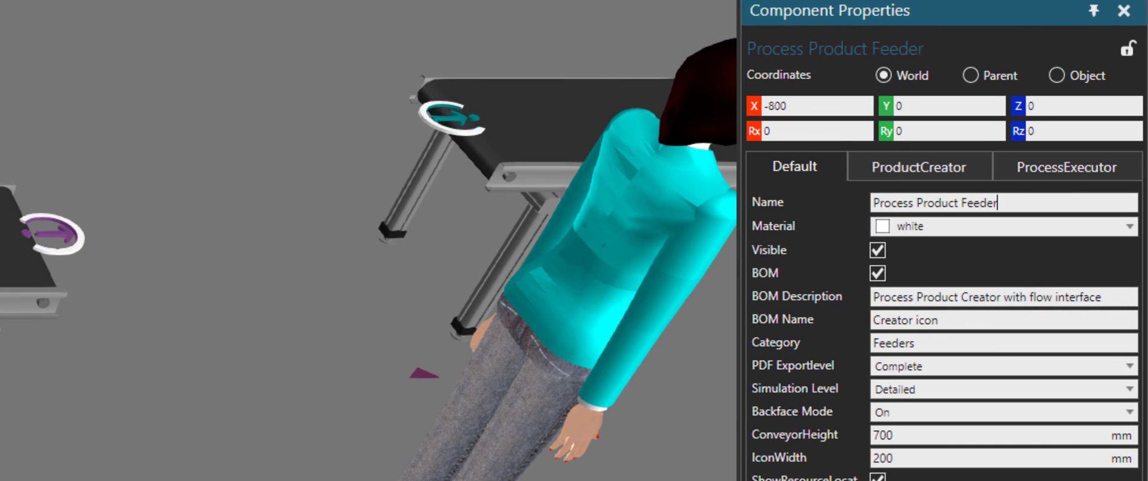
{"action": "type", "text": "(Metals)"}
{"action": "key", "text": "Return"}
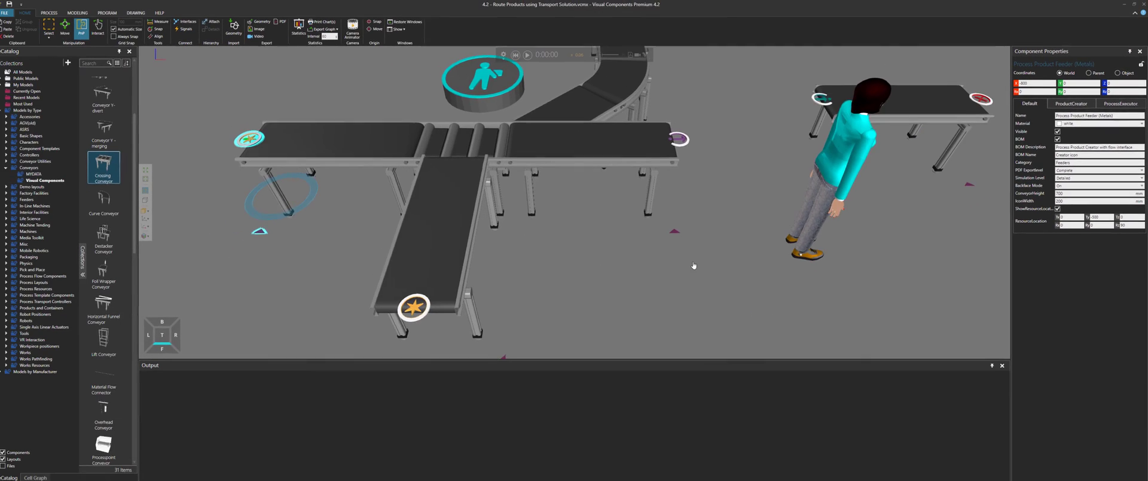
- In the Y-divert's transport solution rule, assign the Process Product Feeder (Metals) source node to Straight and Process Product Feeder (Plastics) to Side
{"action": "scroll", "coordinate": [692, 263], "scroll_direction": "up", "scroll_amount": 3}
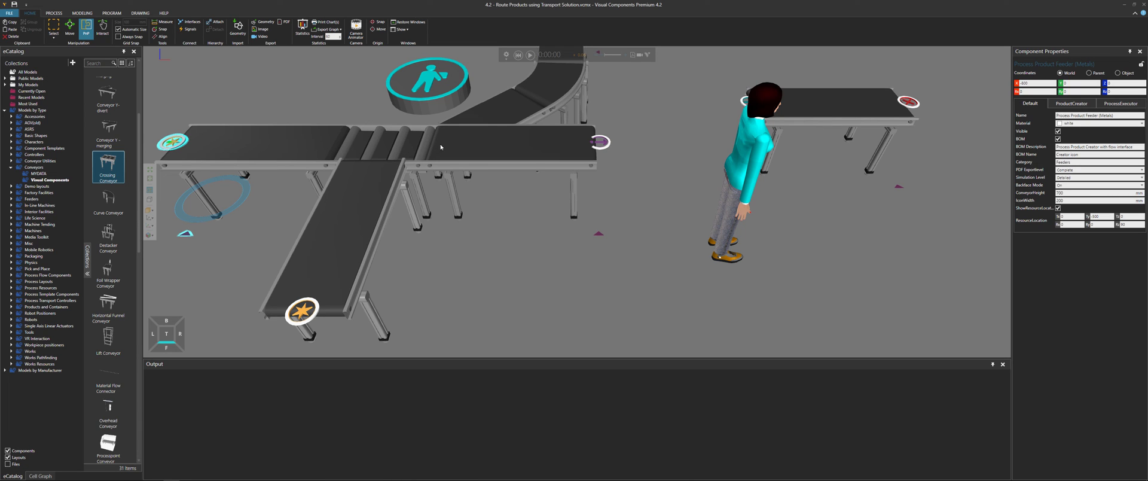
{"action": "left_click", "coordinate": [494, 142]}
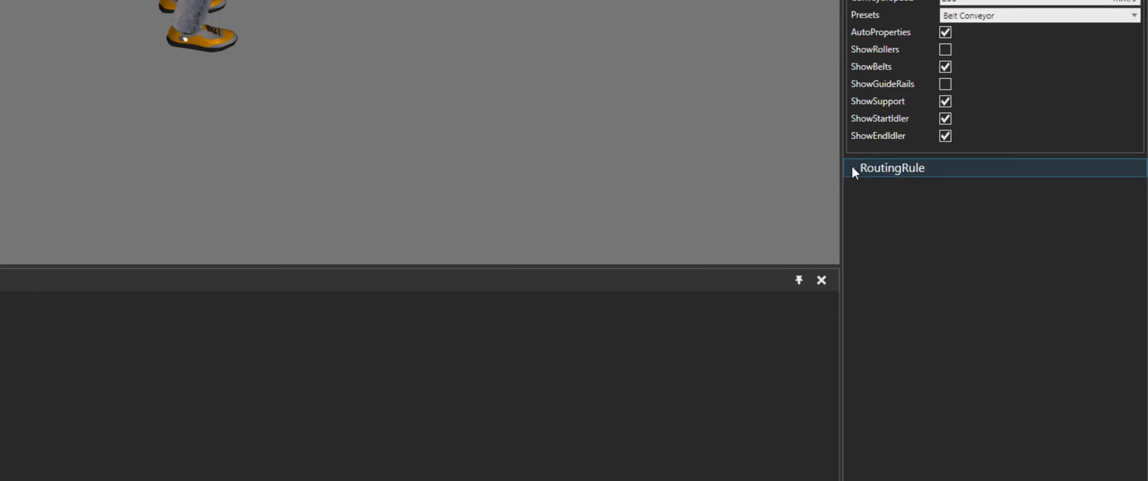
{"action": "left_click", "coordinate": [1031, 314]}
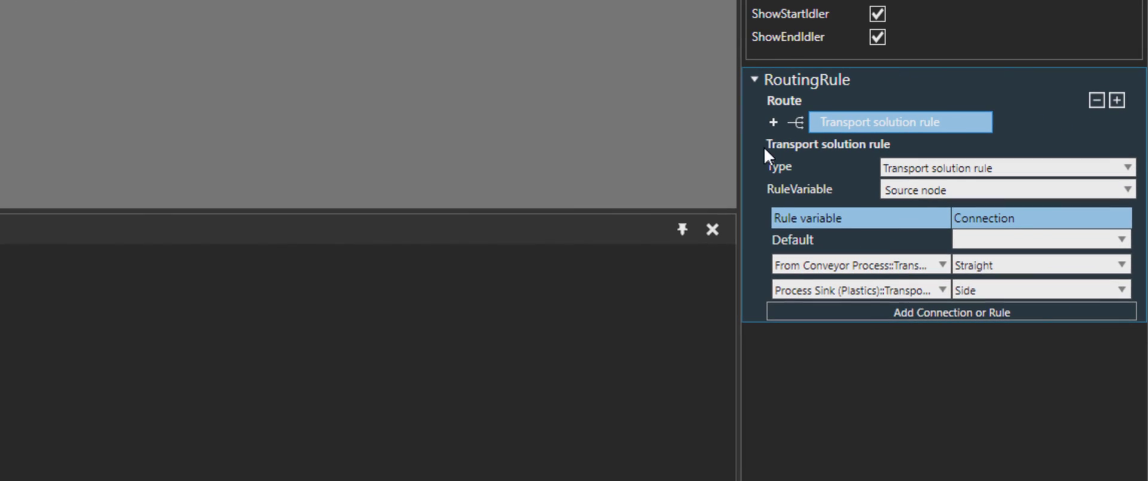
{"action": "left_click", "coordinate": [830, 263]}
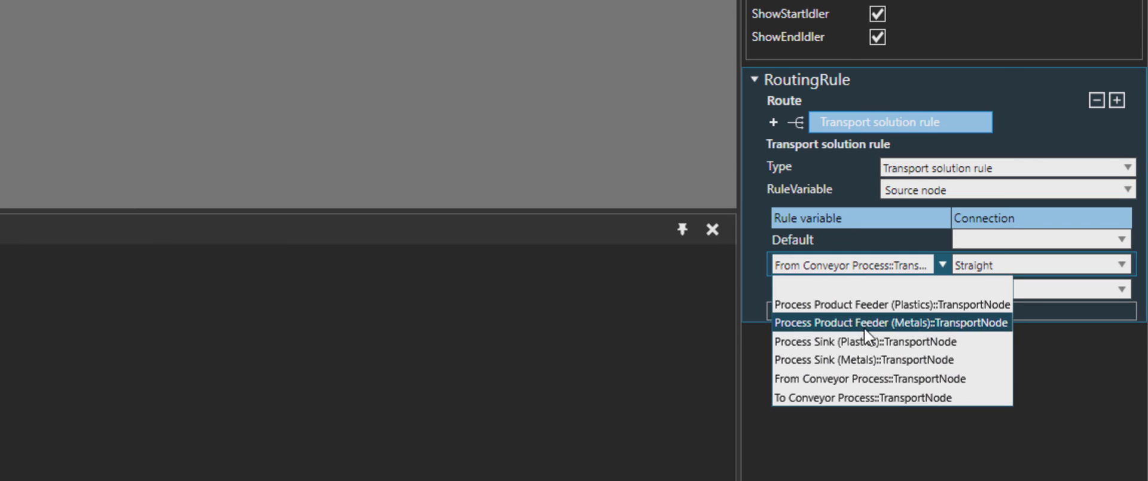
{"action": "left_click", "coordinate": [895, 321]}
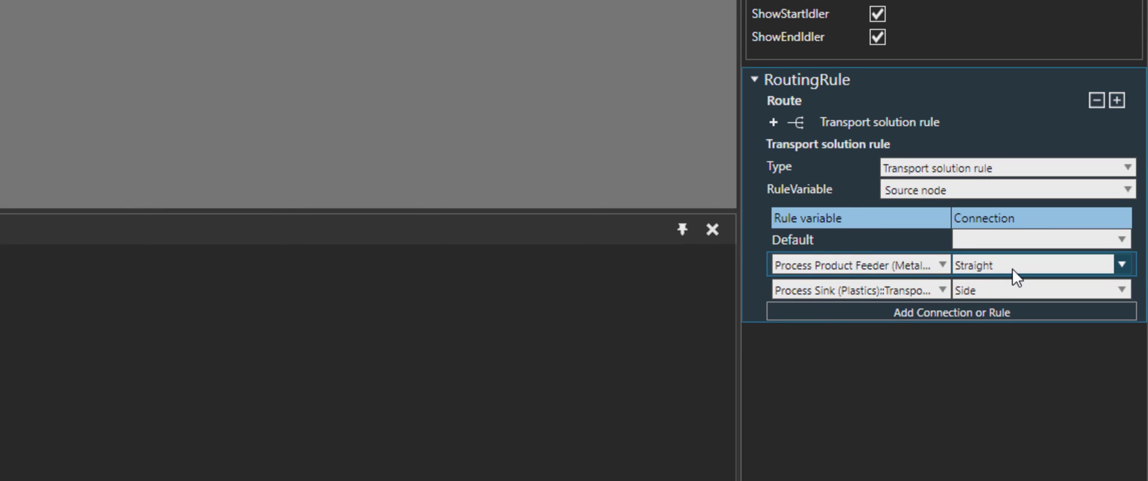
{"action": "left_click", "coordinate": [867, 288]}
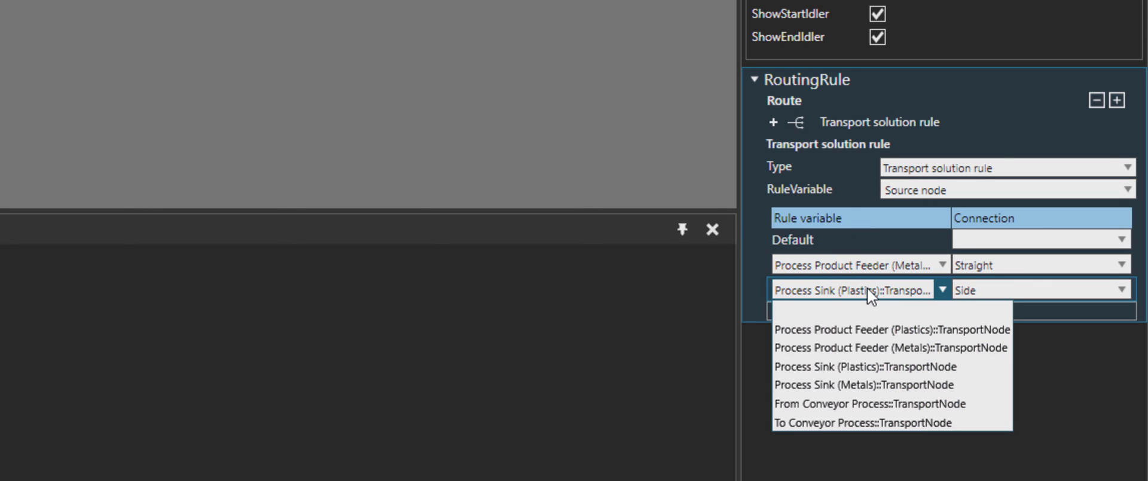
{"action": "left_click", "coordinate": [881, 330]}
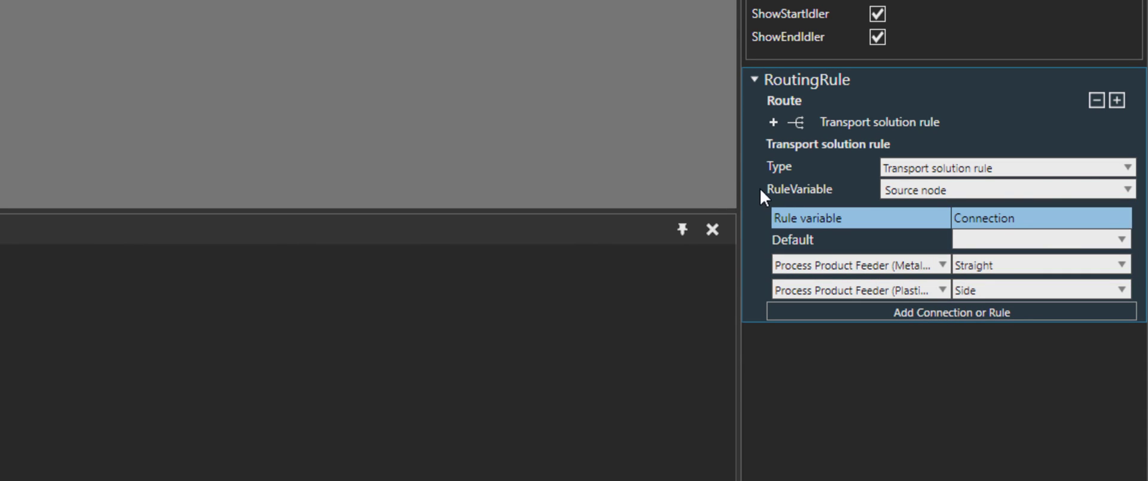
- Widen the component properties area to read the rule's full source node names, and bring the whole conveyor layout into view
{"action": "left_click_drag", "start_coordinate": [737, 172], "coordinate": [605, 173]}
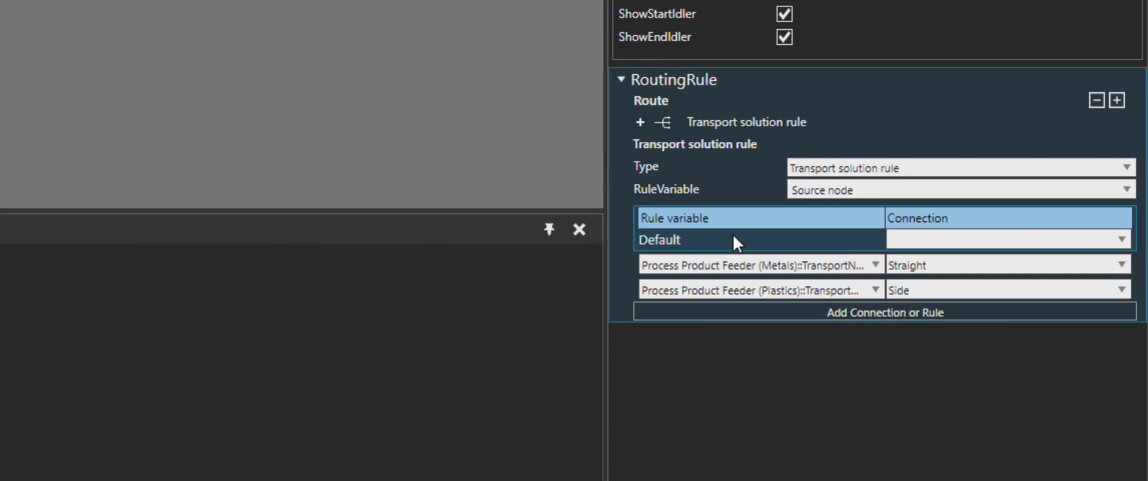
{"action": "left_click_drag", "start_coordinate": [604, 128], "coordinate": [473, 127]}
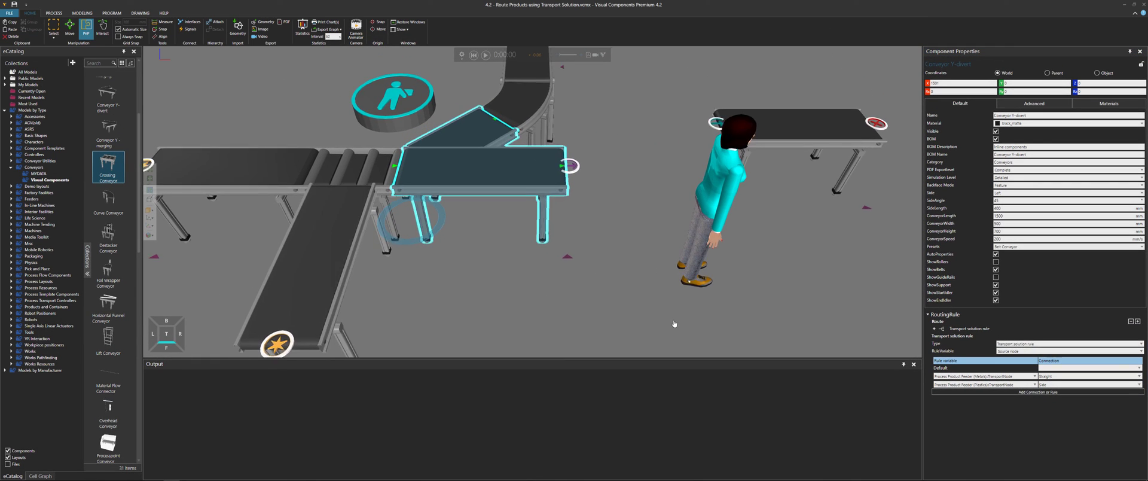
{"action": "right_click_drag", "start_coordinate": [674, 323], "coordinate": [625, 212]}
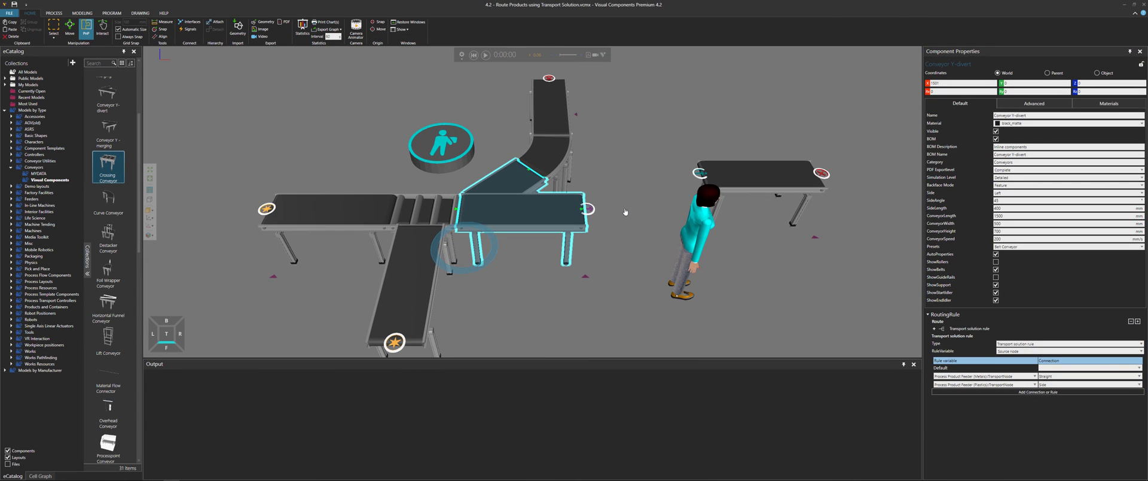
- Run the simulation to check how the soda cans and plastic bottles are routed at the Y-divert, and reset it
{"action": "left_click", "coordinate": [486, 56]}
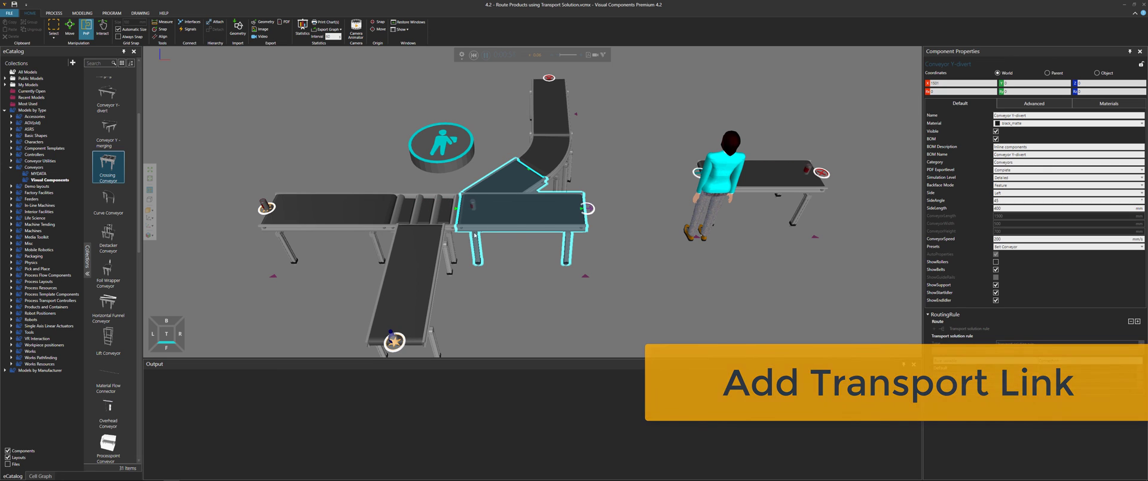
{"action": "left_click", "coordinate": [474, 55]}
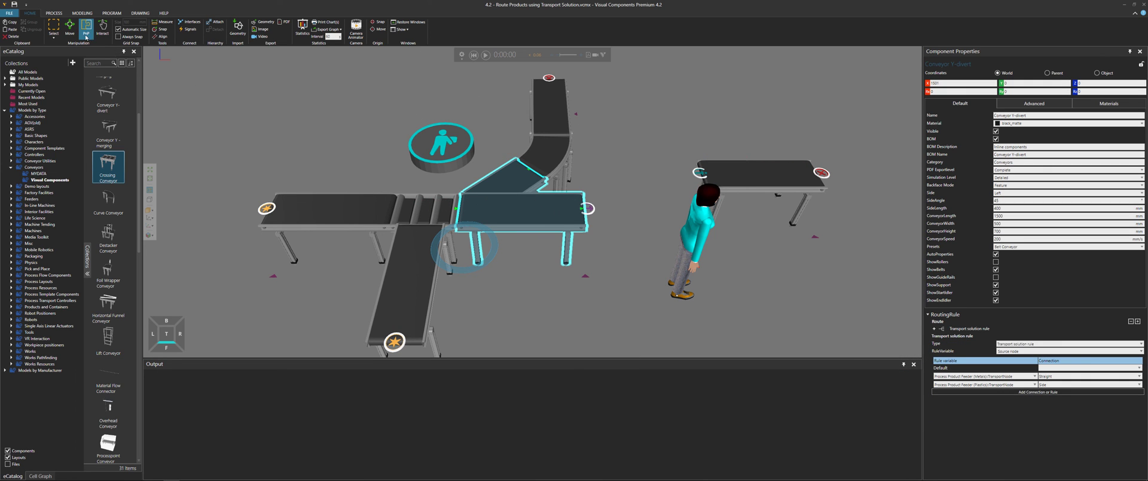
- Show the process flows and delete the Plastics flow's transport link between the metals feeder and the sink on the side branch
{"action": "left_click", "coordinate": [54, 13]}
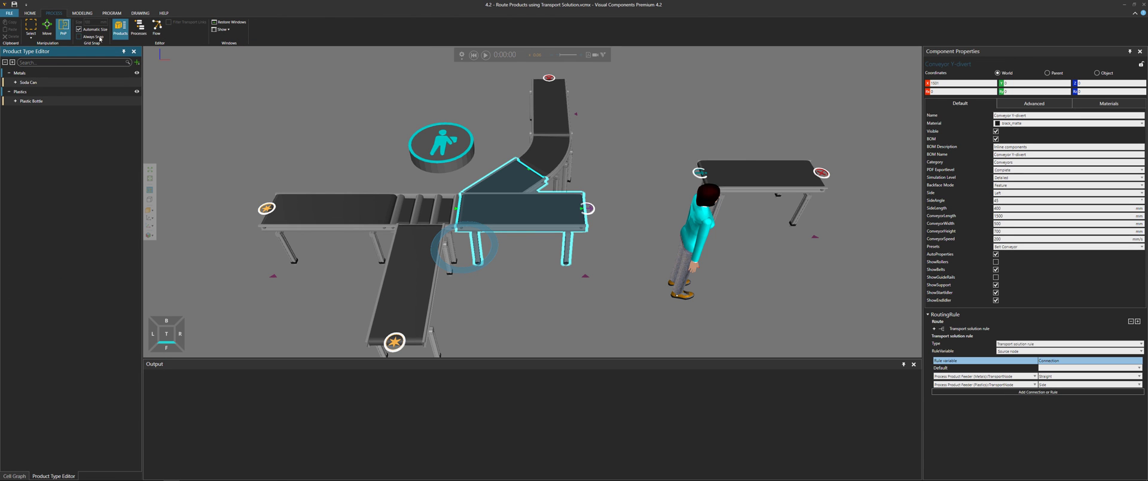
{"action": "left_click", "coordinate": [155, 31]}
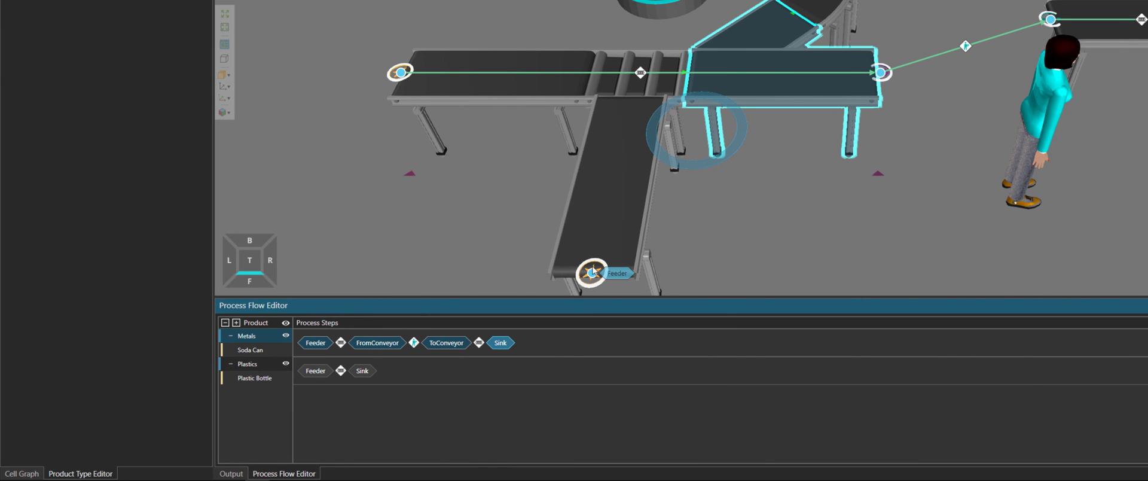
{"action": "left_click", "coordinate": [269, 366]}
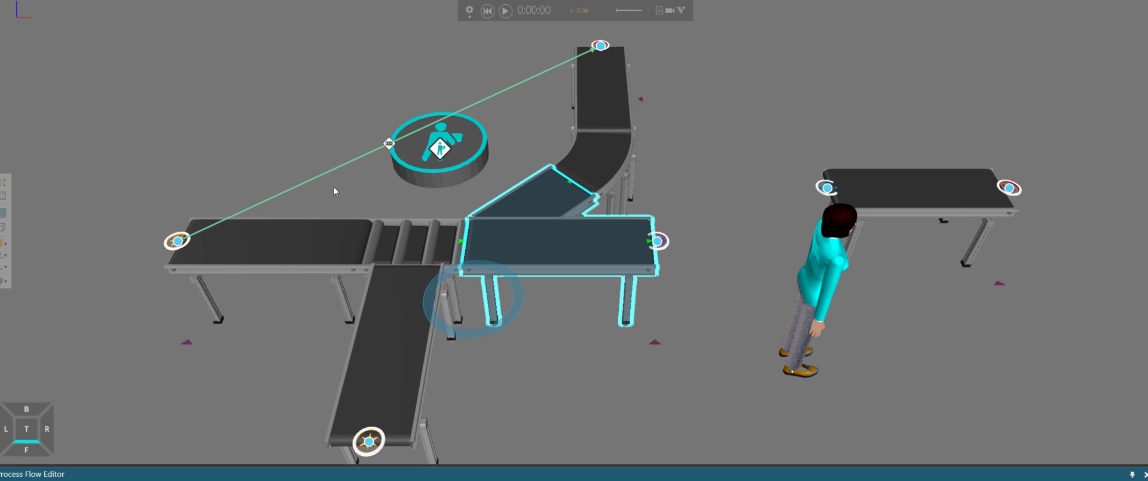
{"action": "right_click", "coordinate": [390, 146]}
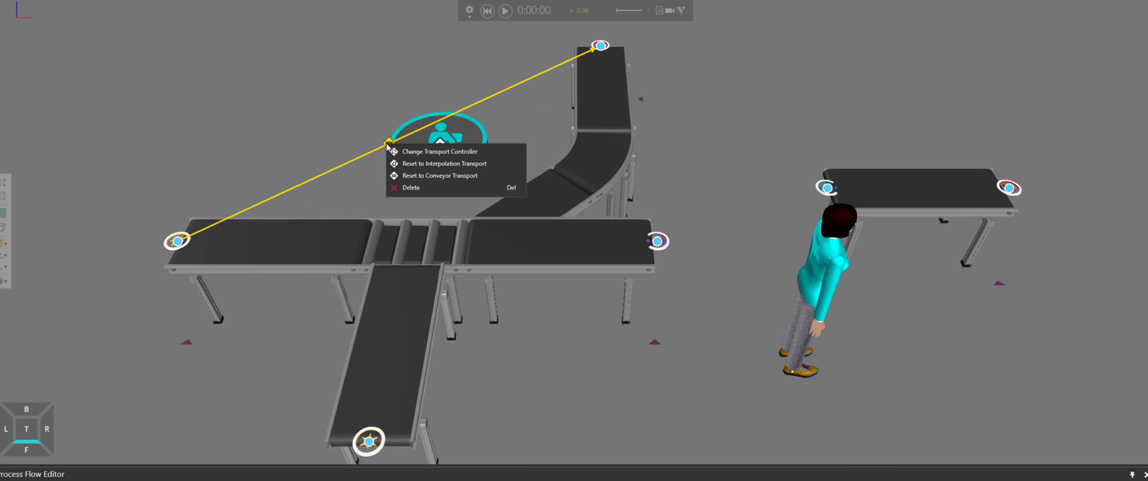
{"action": "left_click", "coordinate": [425, 188]}
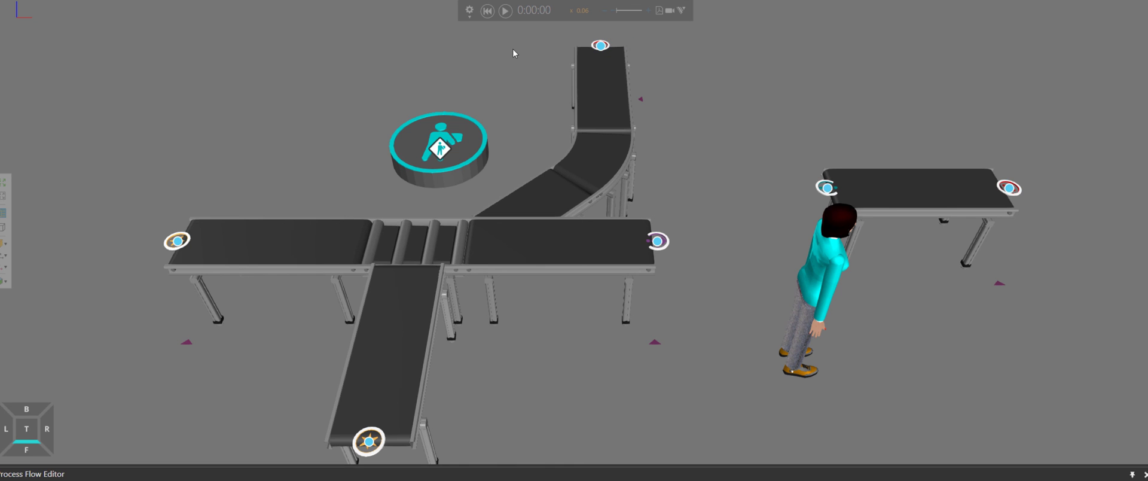
- Create a Plastics transport link from the plastics feeder on the crossing conveyor to the sink ending the curved side branch
{"action": "right_click_drag", "start_coordinate": [498, 73], "coordinate": [525, 88]}
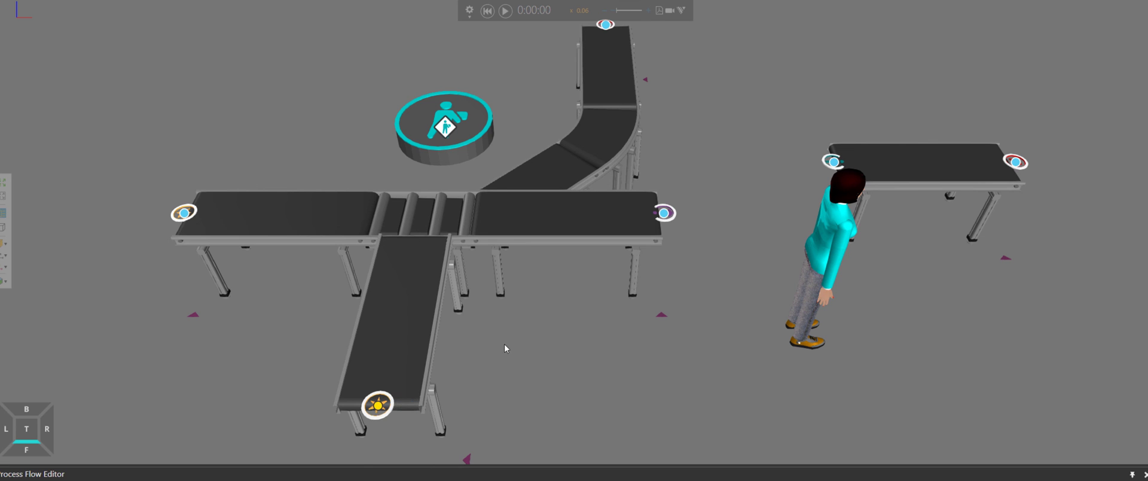
{"action": "right_click_drag", "start_coordinate": [573, 331], "coordinate": [549, 177]}
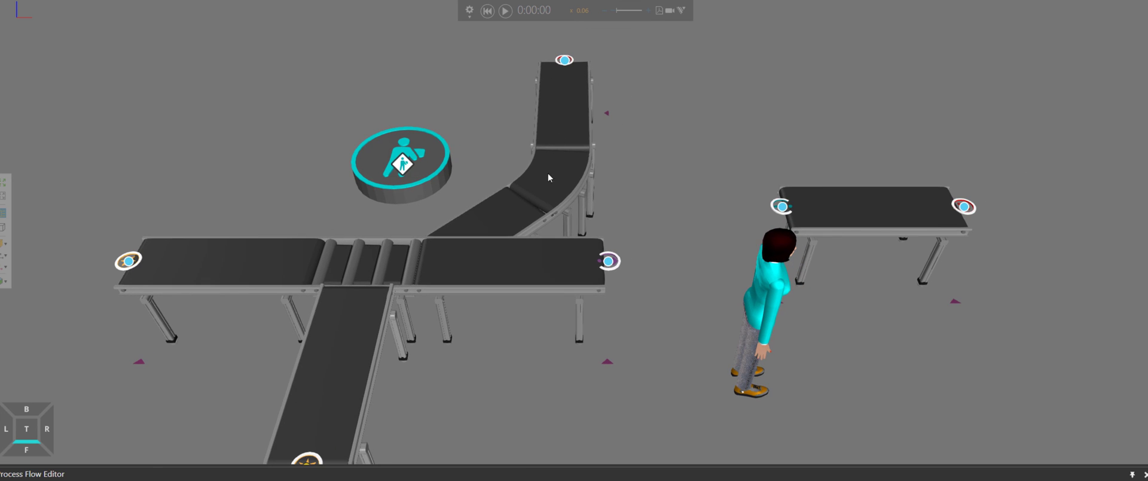
{"action": "left_click", "coordinate": [564, 62]}
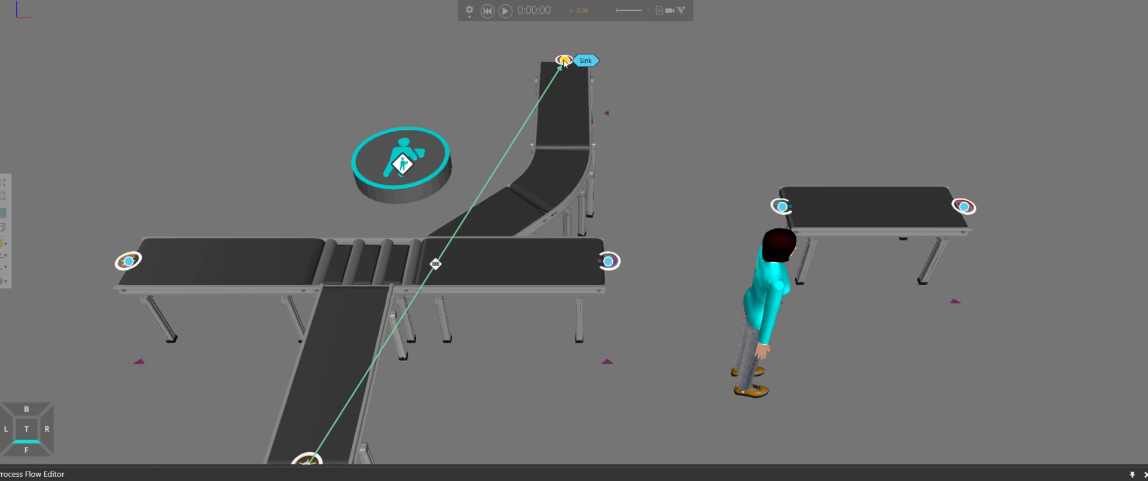
- Run the simulation with the whole layout in view to check the plastic bottles' route to the side sink, and reset it
{"action": "right_click_drag", "start_coordinate": [532, 376], "coordinate": [554, 332]}
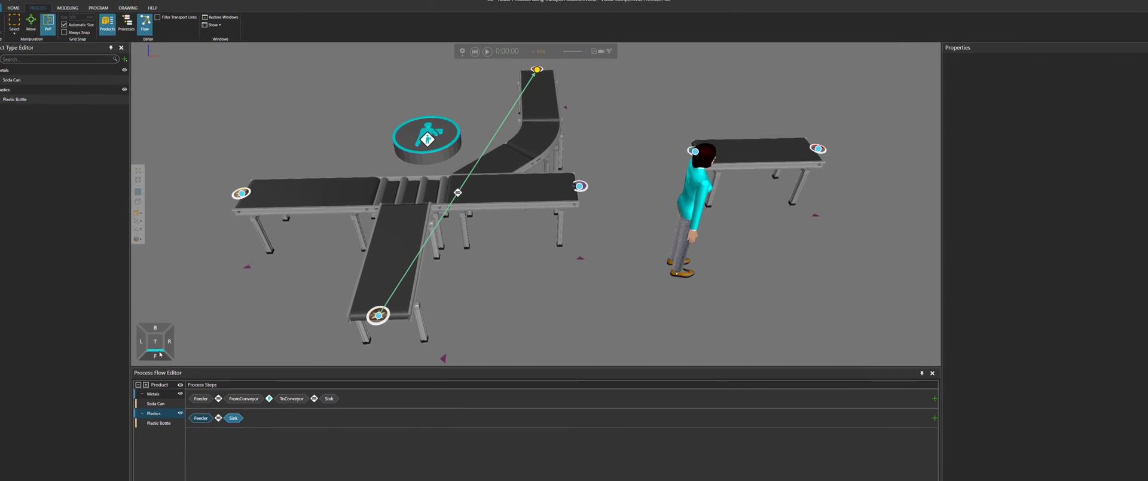
{"action": "scroll", "coordinate": [529, 275], "scroll_direction": "down", "scroll_amount": 3}
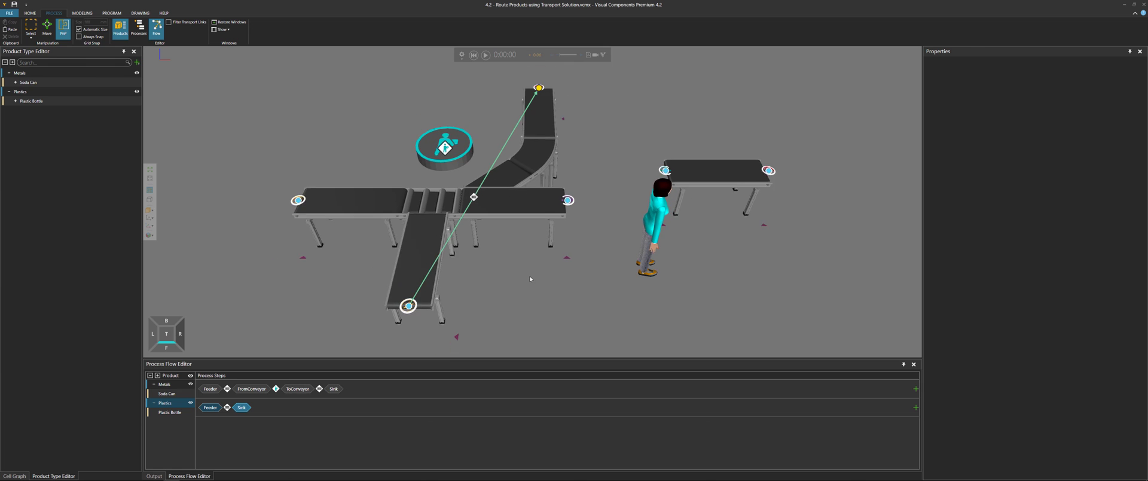
{"action": "scroll", "coordinate": [560, 290], "scroll_direction": "up", "scroll_amount": 1}
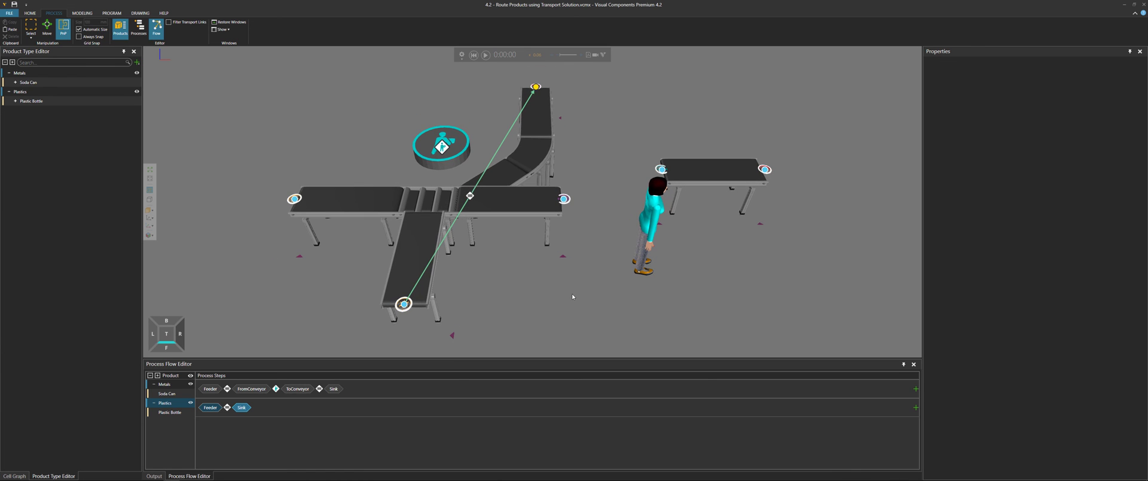
{"action": "right_click_drag", "start_coordinate": [572, 296], "coordinate": [564, 299], "text": "ctrl"}
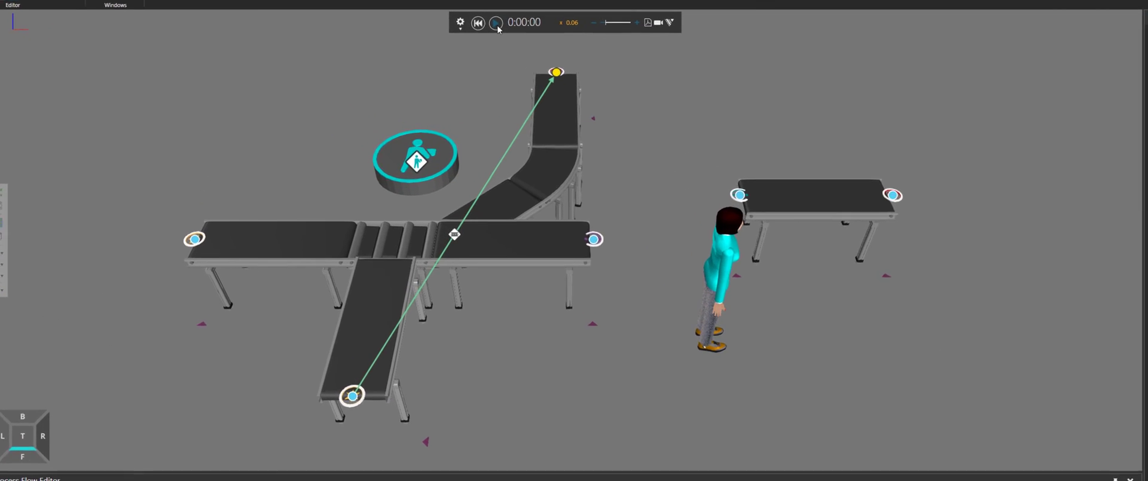
{"action": "left_click", "coordinate": [496, 26]}
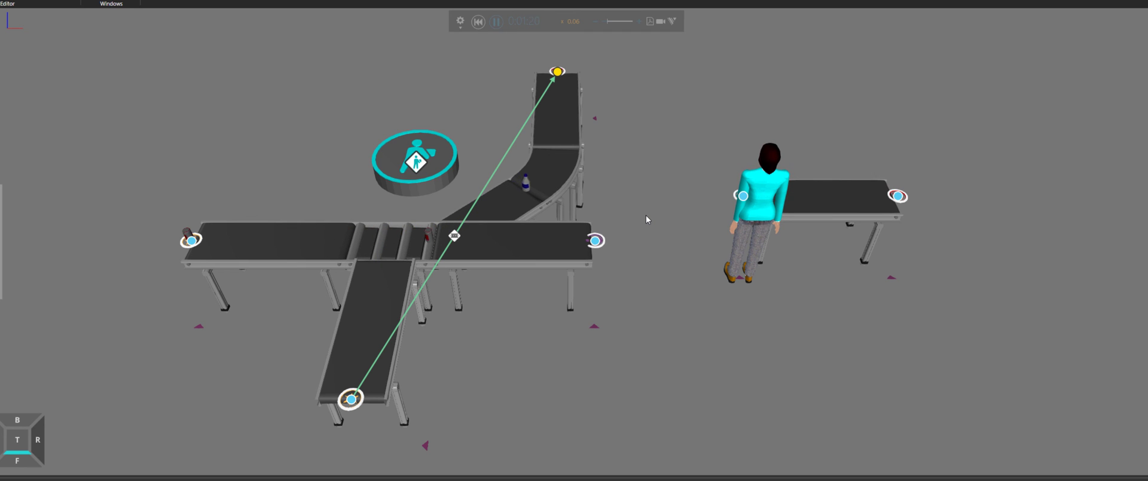
{"action": "left_click", "coordinate": [479, 22]}
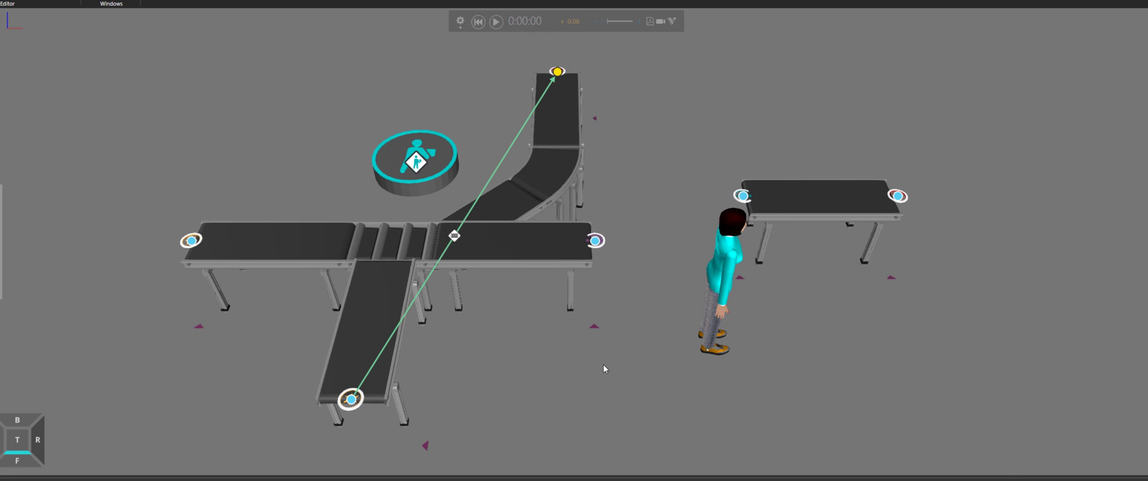
{"action": "middle_click_drag", "start_coordinate": [604, 369], "coordinate": [622, 365]}
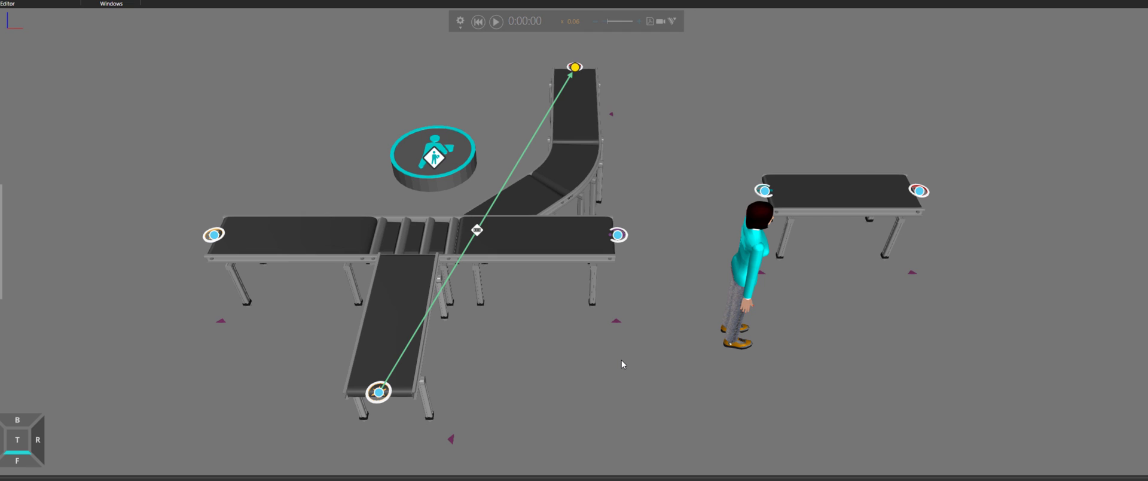